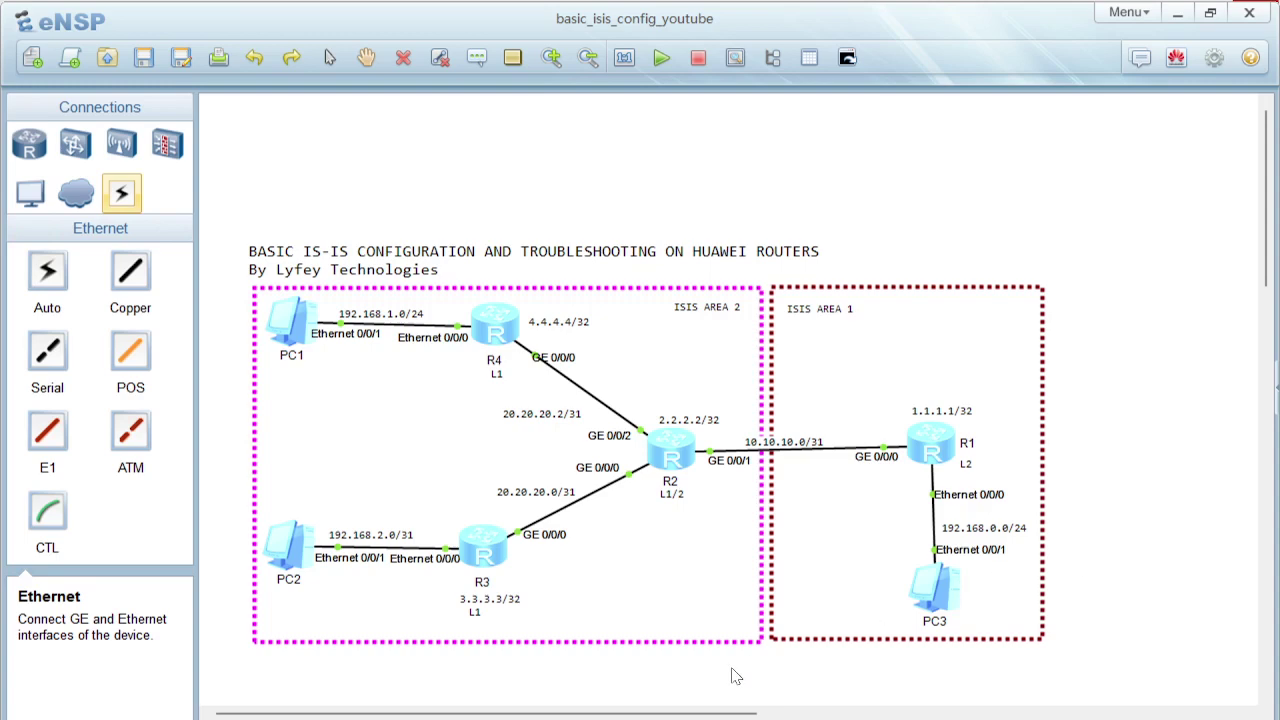
Step: View the eNSP topology and switch to the Notepad file holding the router configurations
mouse_move(655, 718)
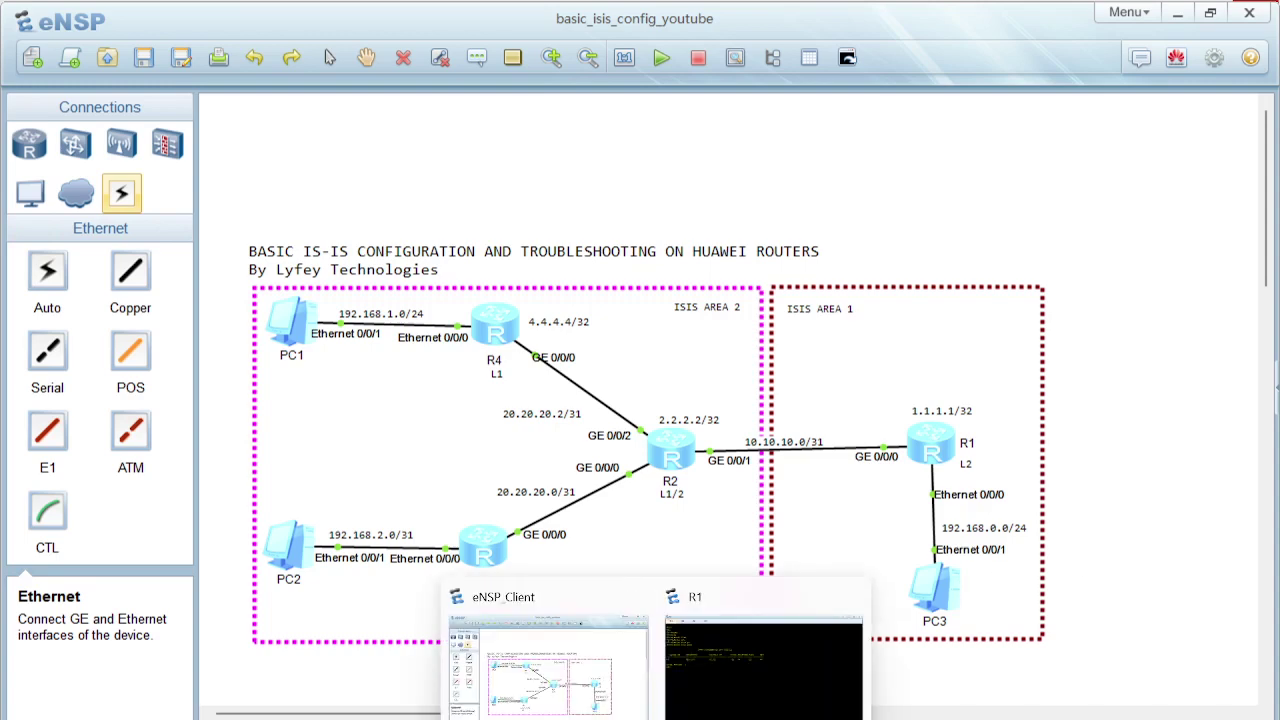
click(566, 710)
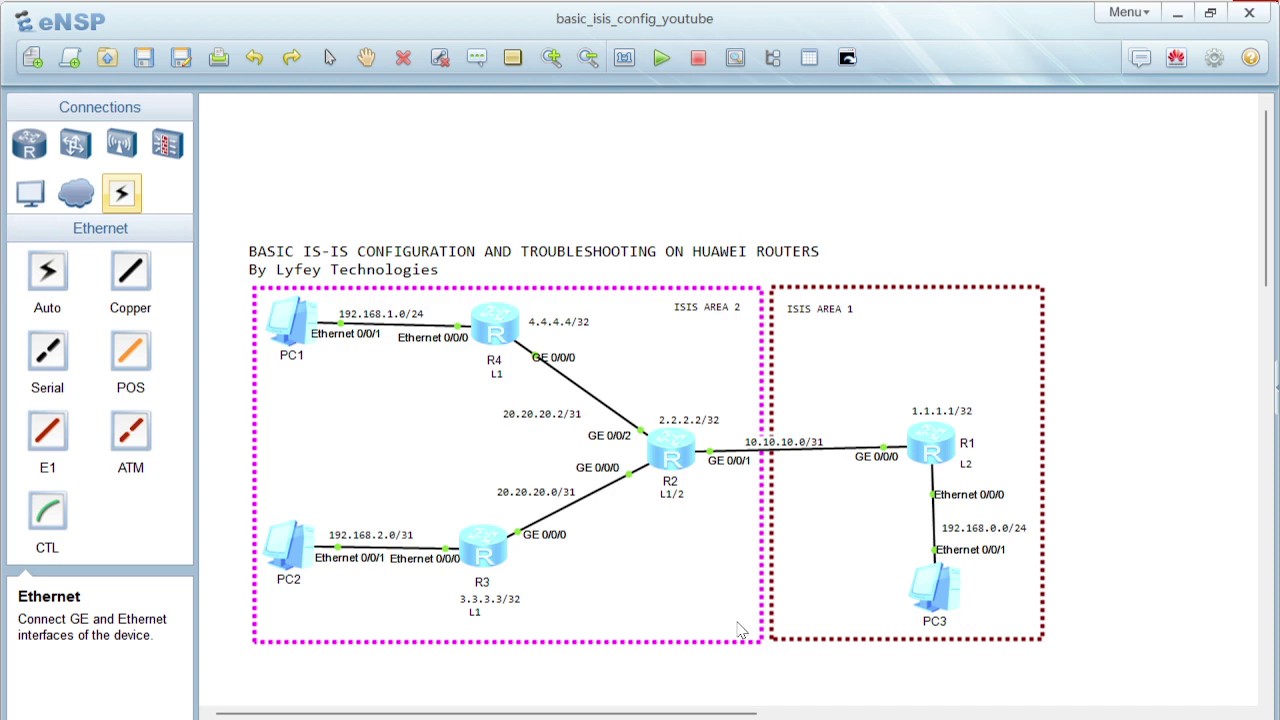
mouse_move(830, 716)
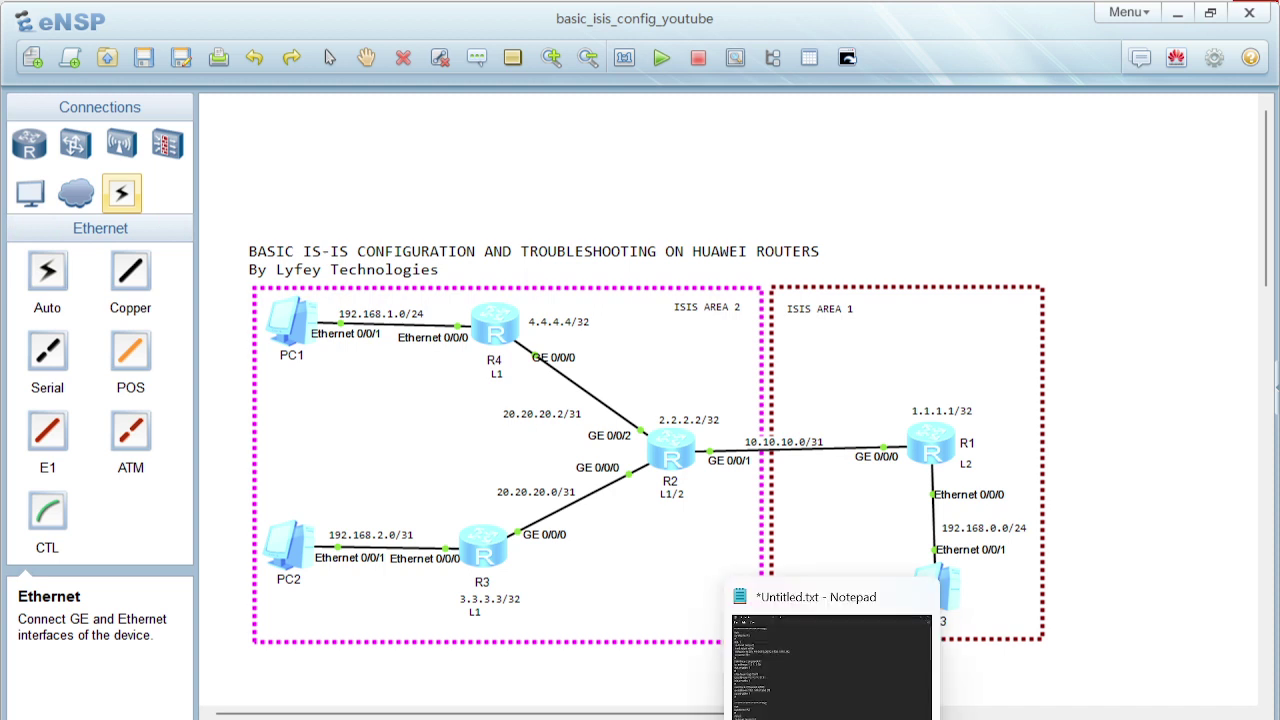
click(827, 694)
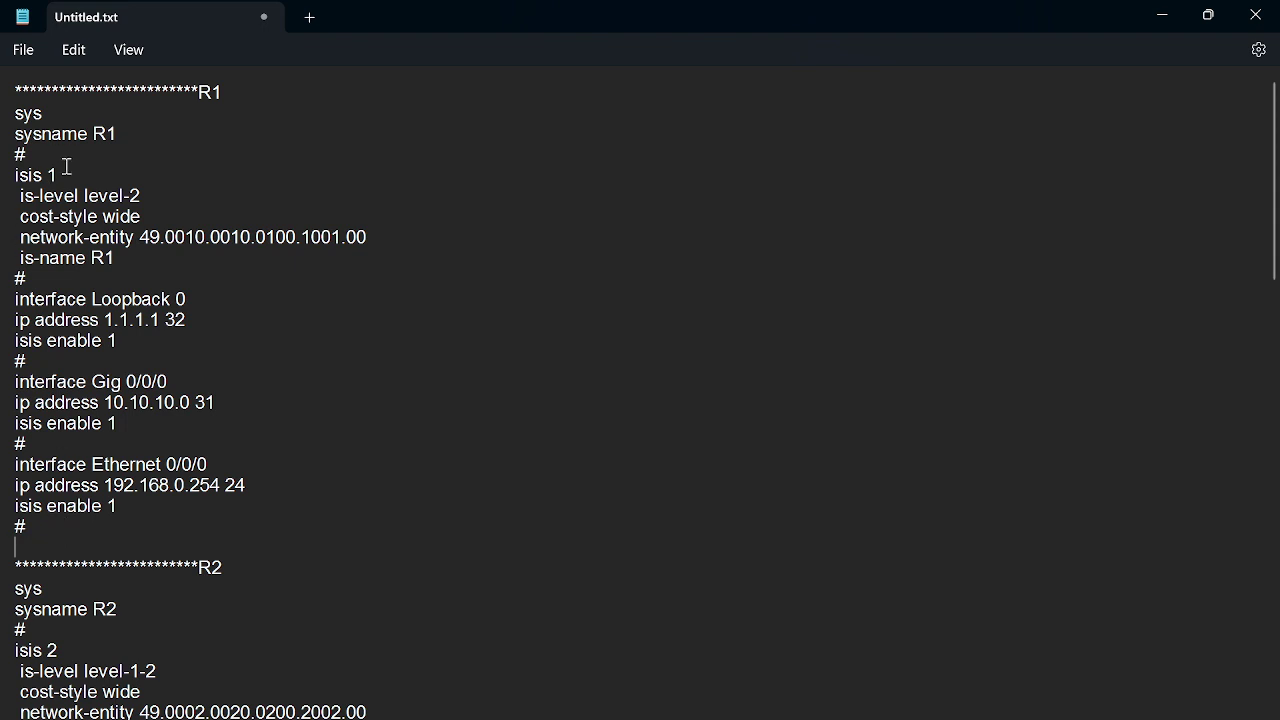
Step: Examine the commands in R1's configuration that enter system view and set the device name
drag(18, 118, 129, 143)
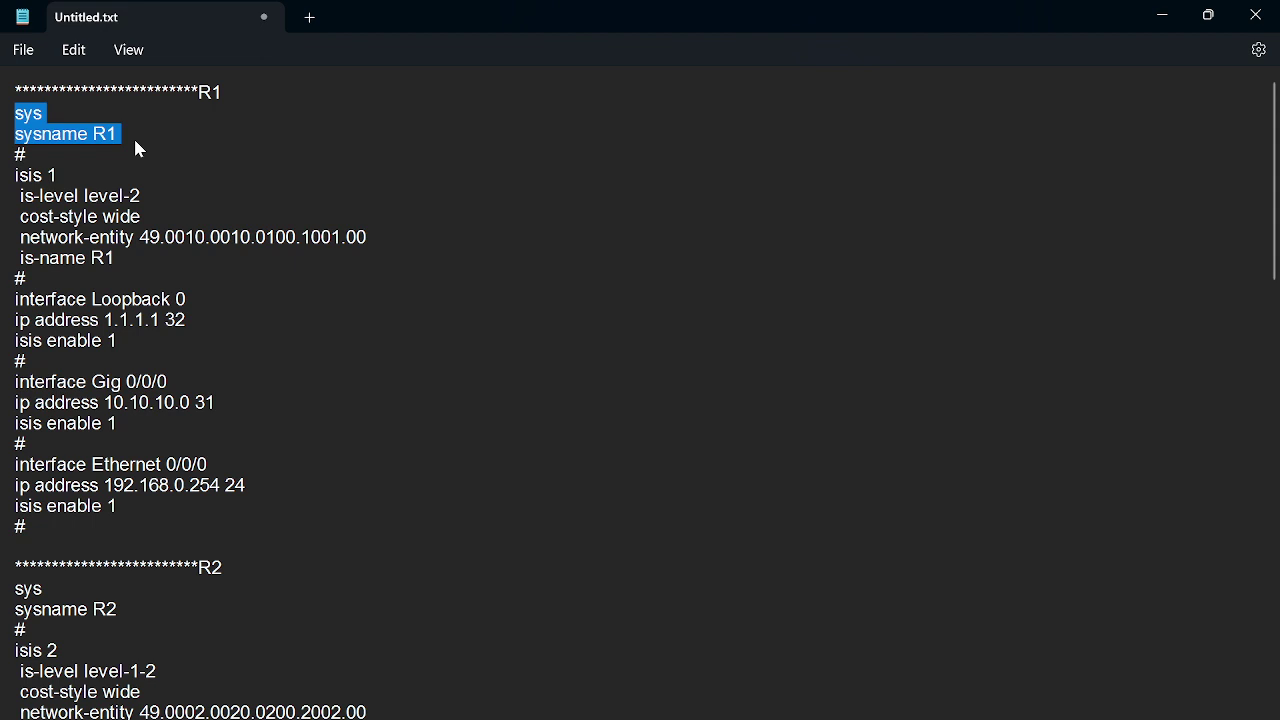
click(137, 148)
click(56, 118)
drag(55, 120, 14, 116)
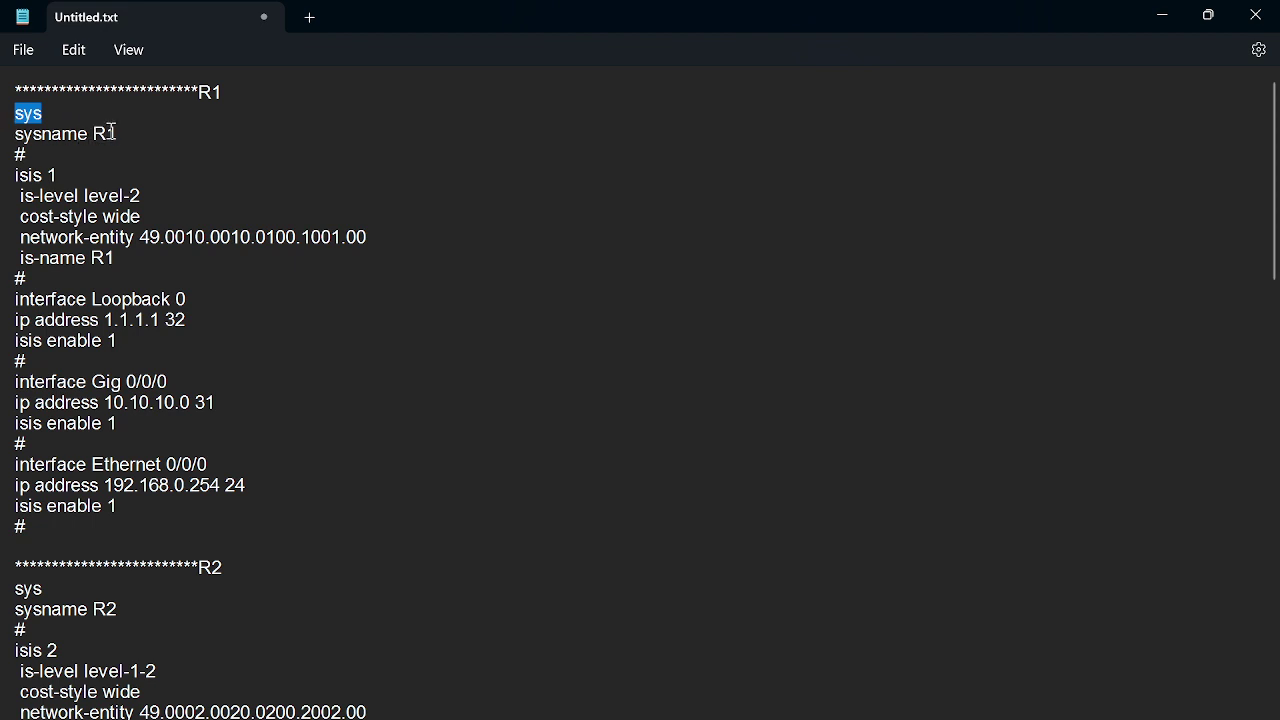
drag(127, 140, 18, 150)
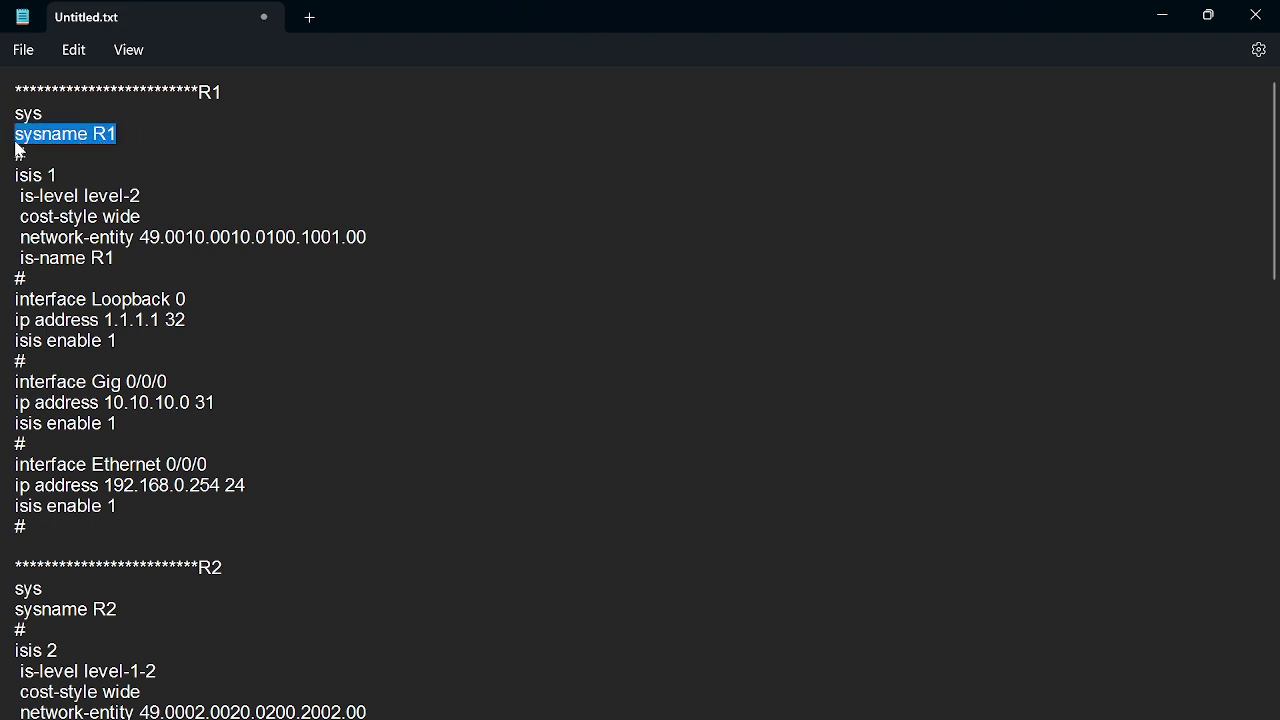
click(134, 141)
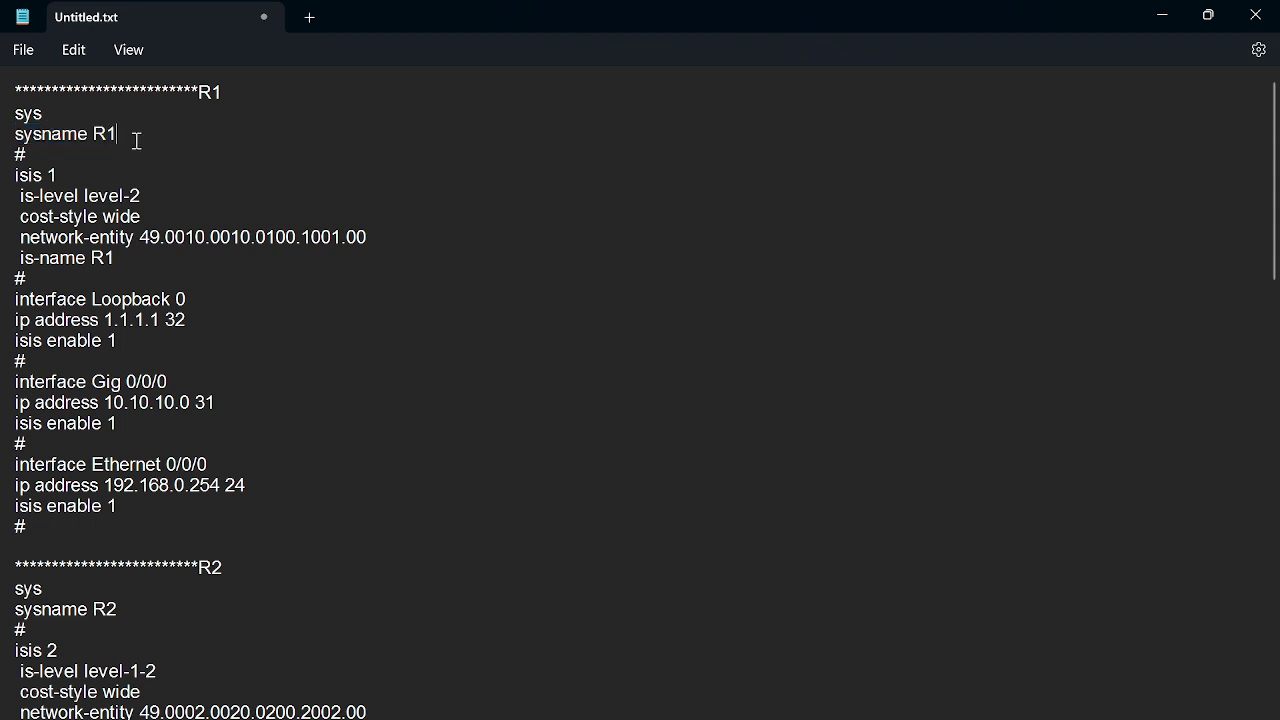
Step: Examine R1's isis 1 process block, focusing on the IS level and cost style commands
drag(22, 280, 3, 183)
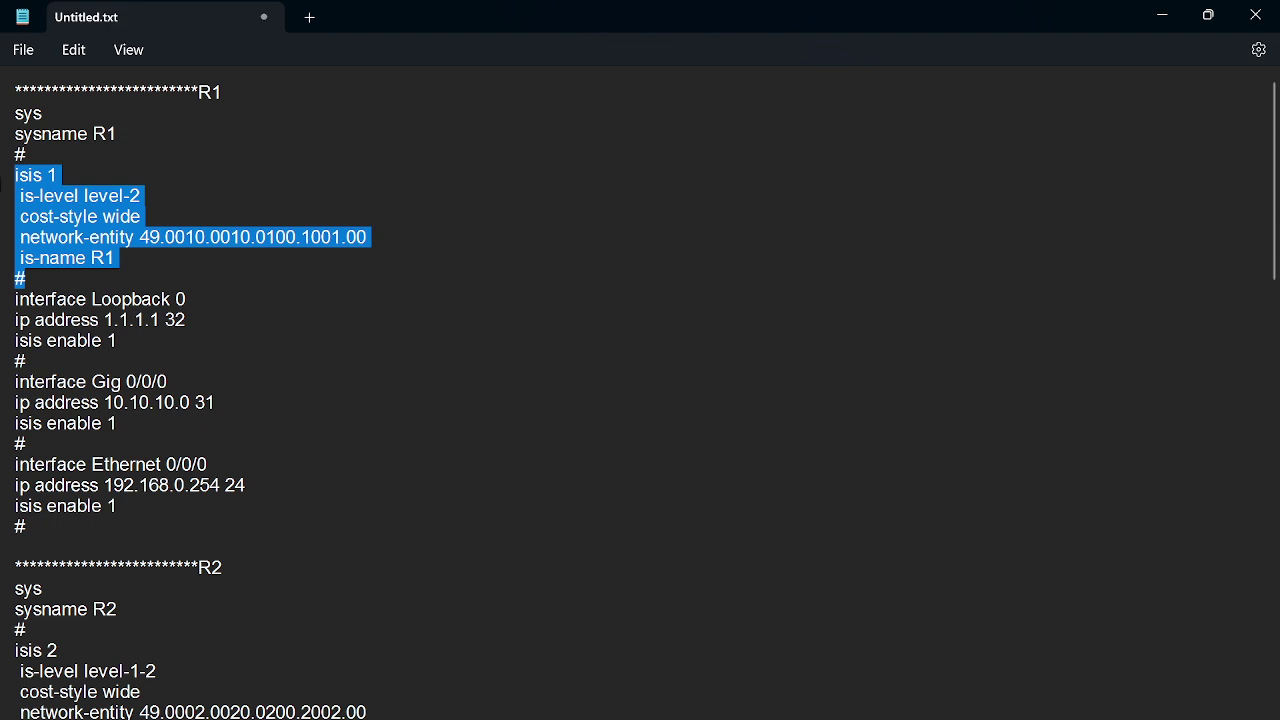
click(140, 197)
drag(147, 197, 85, 196)
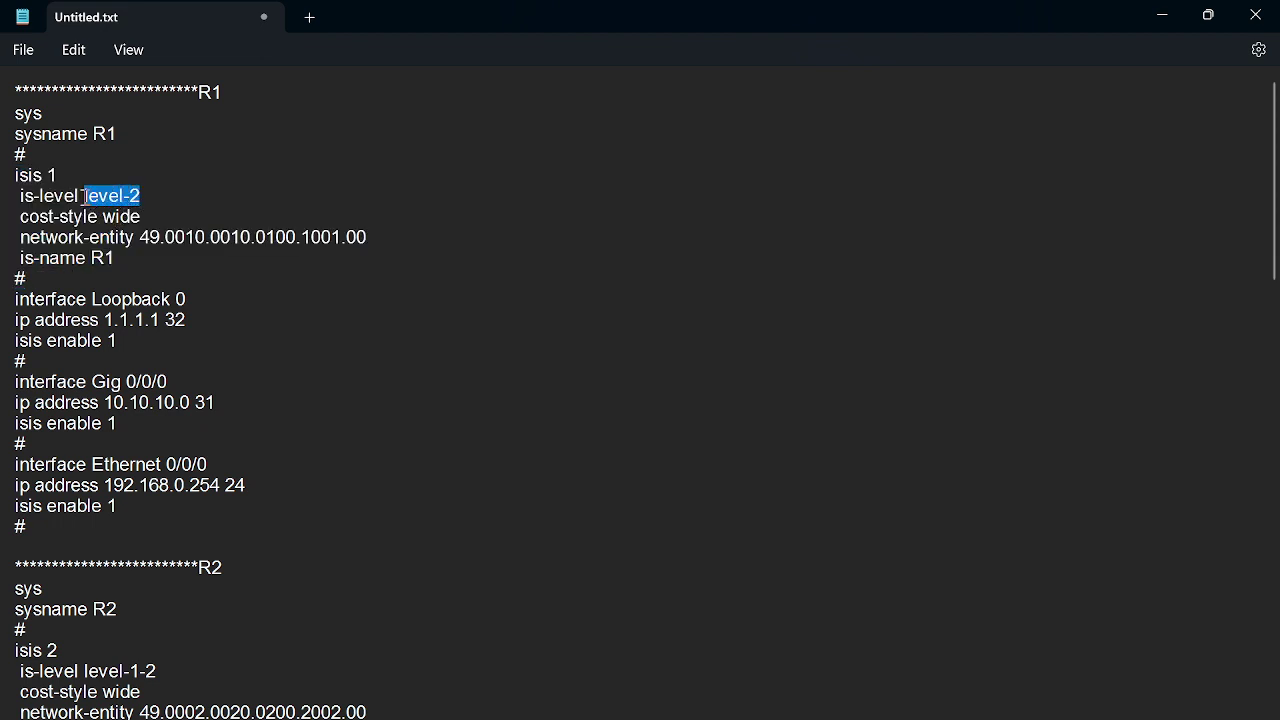
click(150, 224)
drag(151, 232, 30, 236)
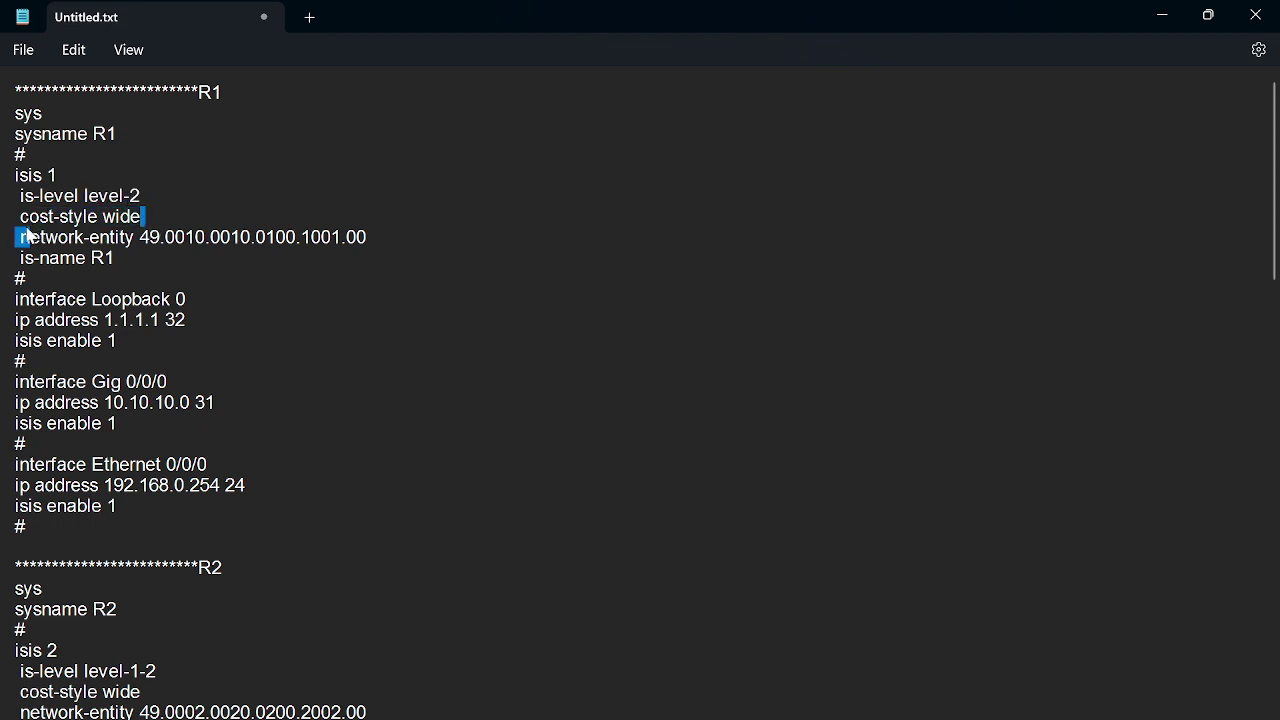
click(135, 238)
Step: Examine R1's network-entity command, including its system ID portion, and the is-name command
drag(366, 238, 25, 252)
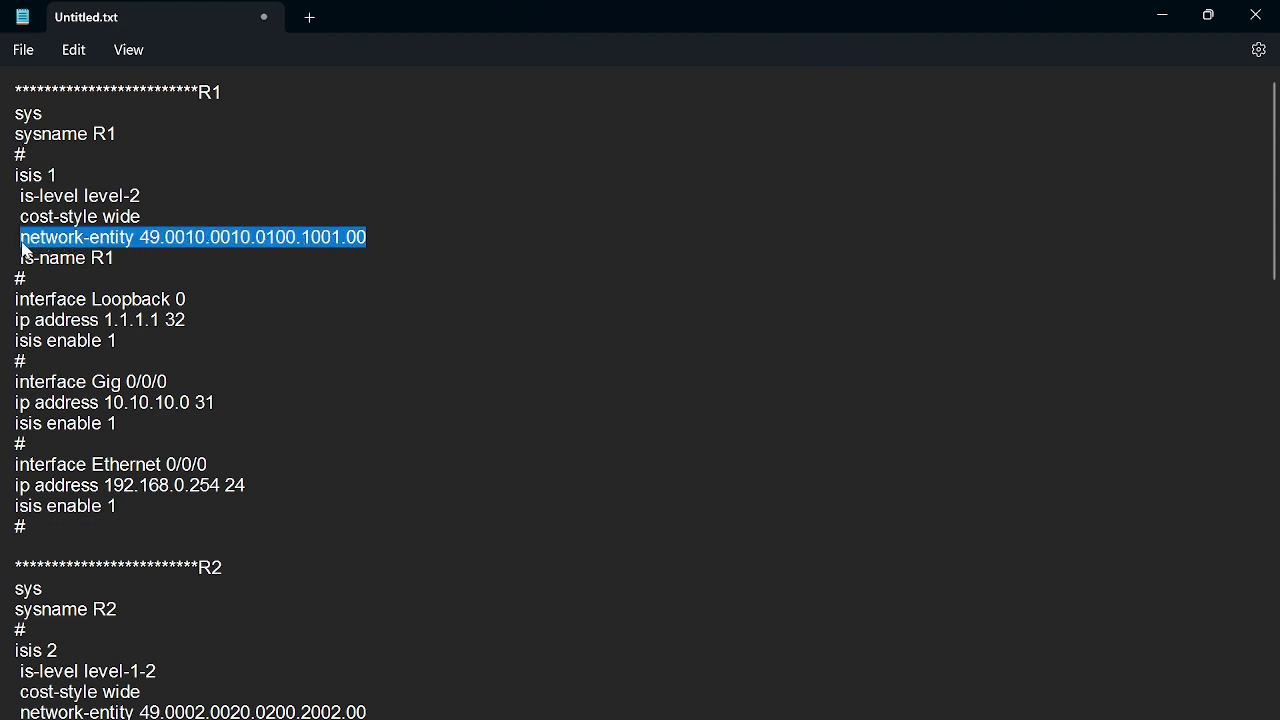
click(217, 240)
drag(210, 240, 343, 251)
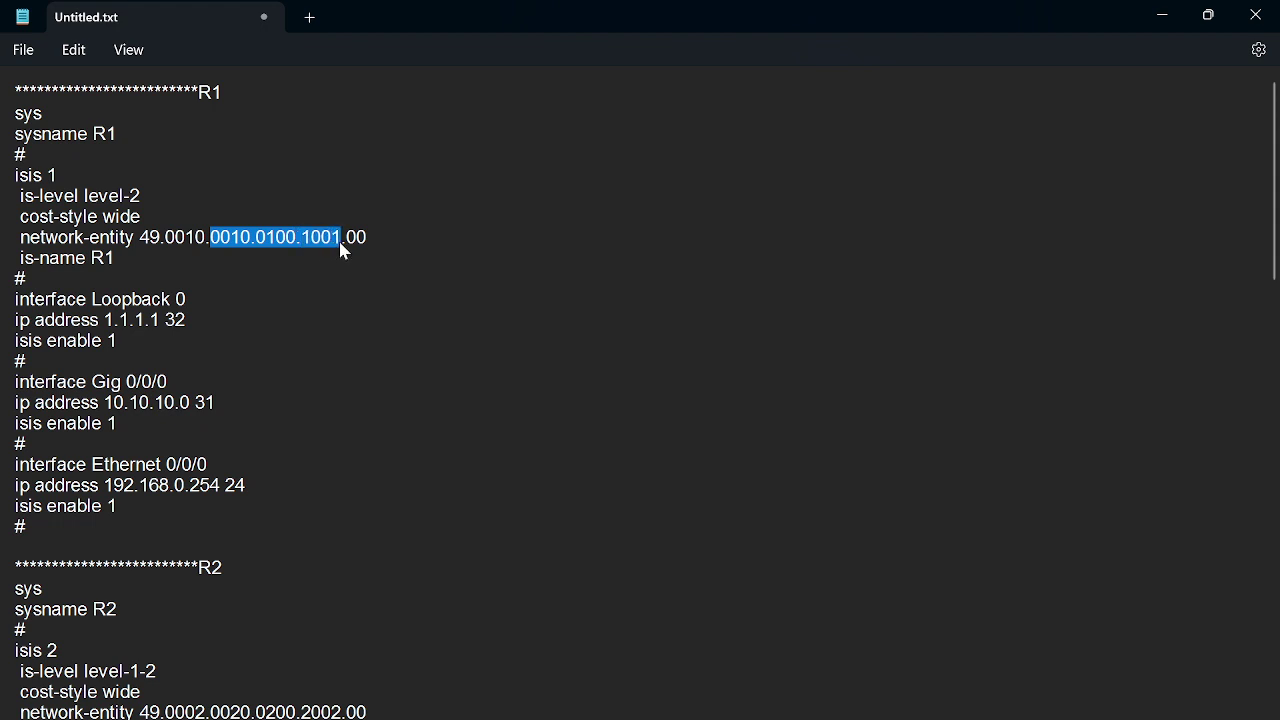
click(264, 262)
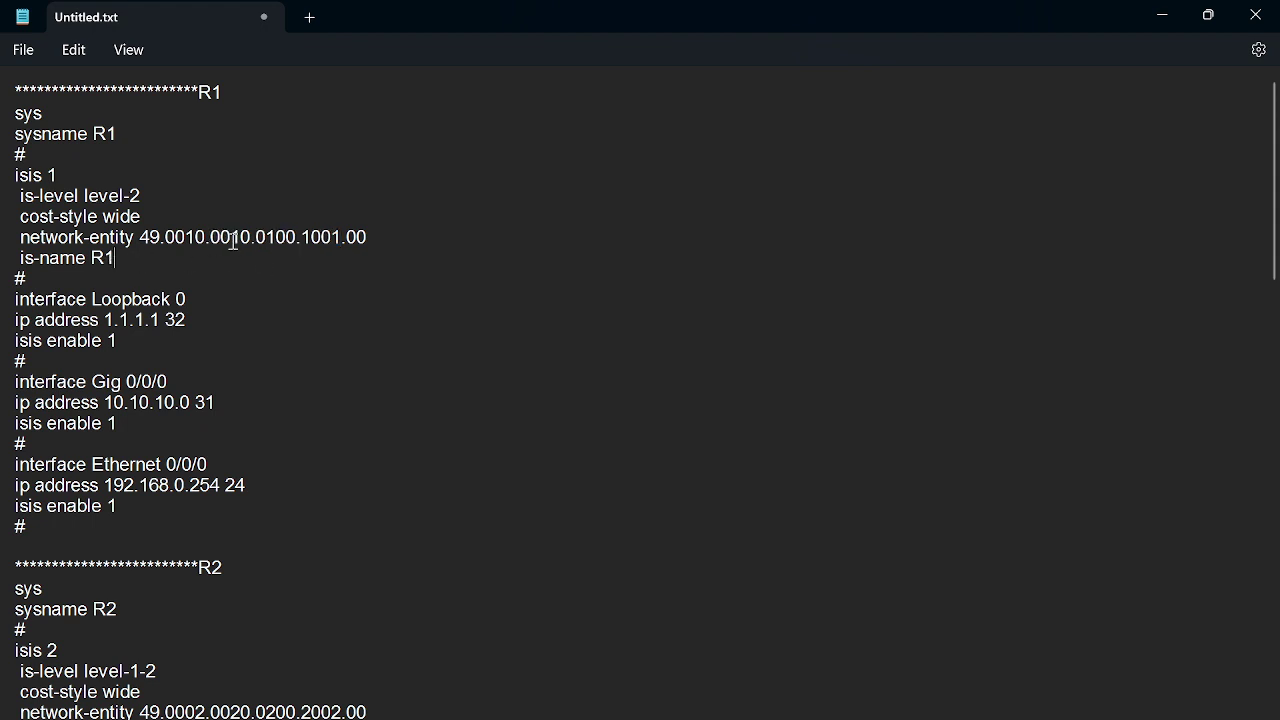
click(369, 245)
drag(369, 245, 20, 244)
click(75, 265)
drag(120, 258, 8, 274)
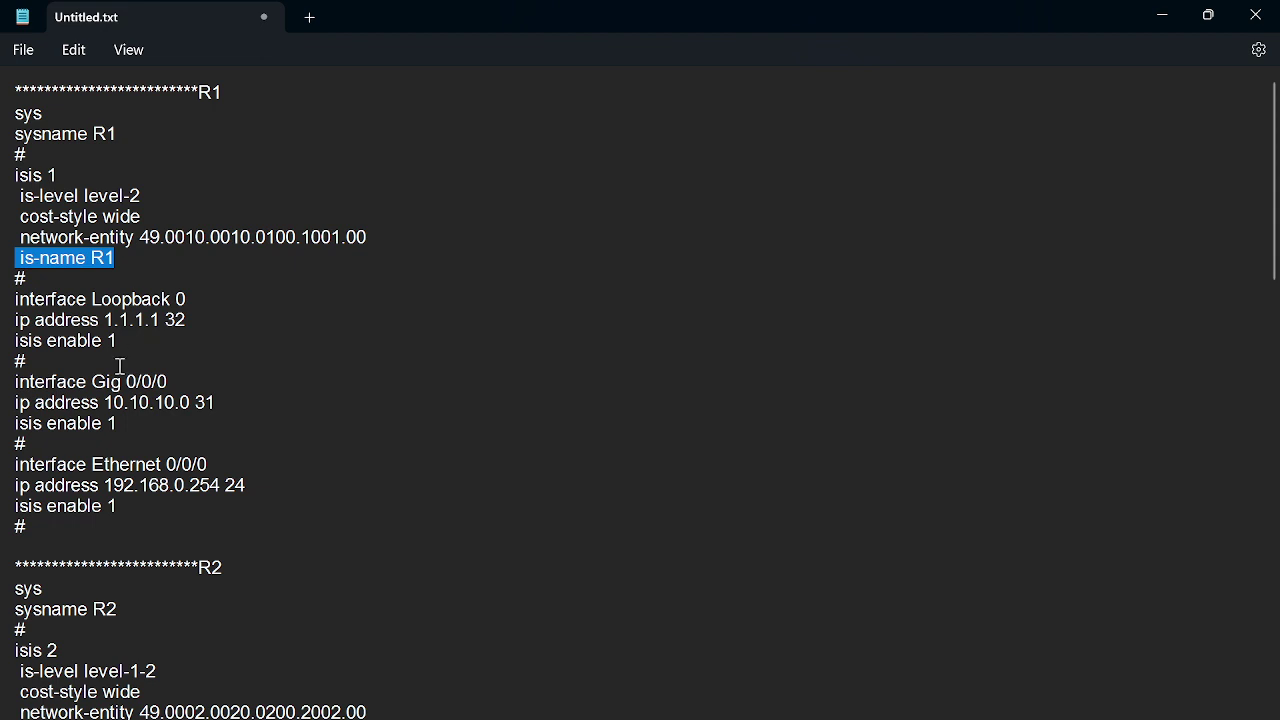
Step: Examine how R1's Loopback 0, Gig 0/0/0 and Ethernet 0/0/0 interfaces are addressed and enabled for IS-IS
drag(192, 302, 5, 304)
drag(199, 321, 17, 333)
drag(127, 346, 10, 349)
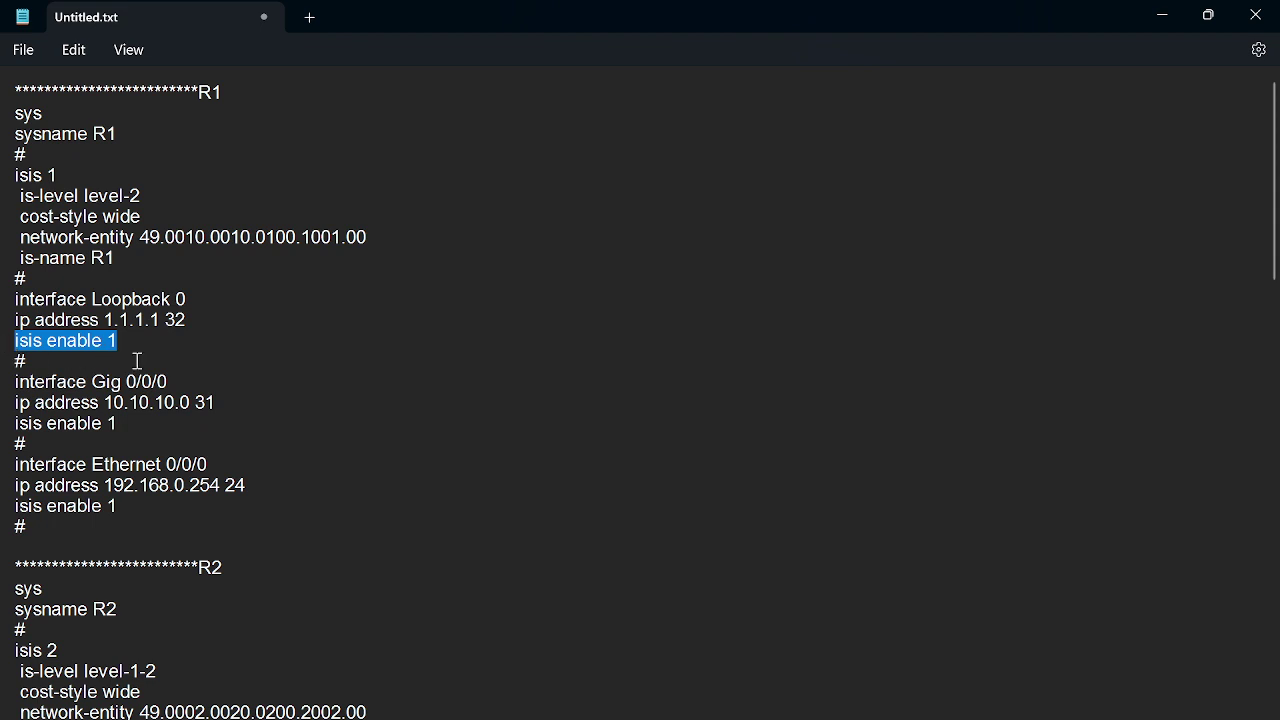
click(133, 346)
drag(133, 346, 60, 355)
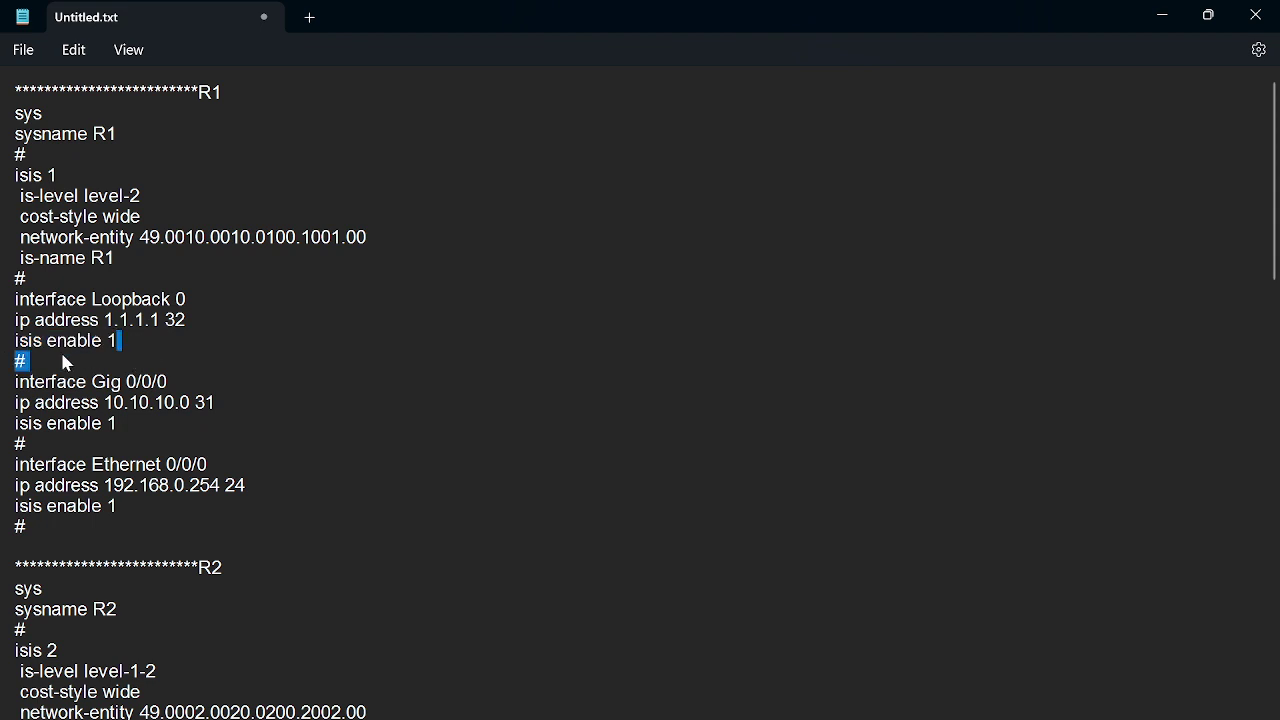
drag(40, 445, 5, 384)
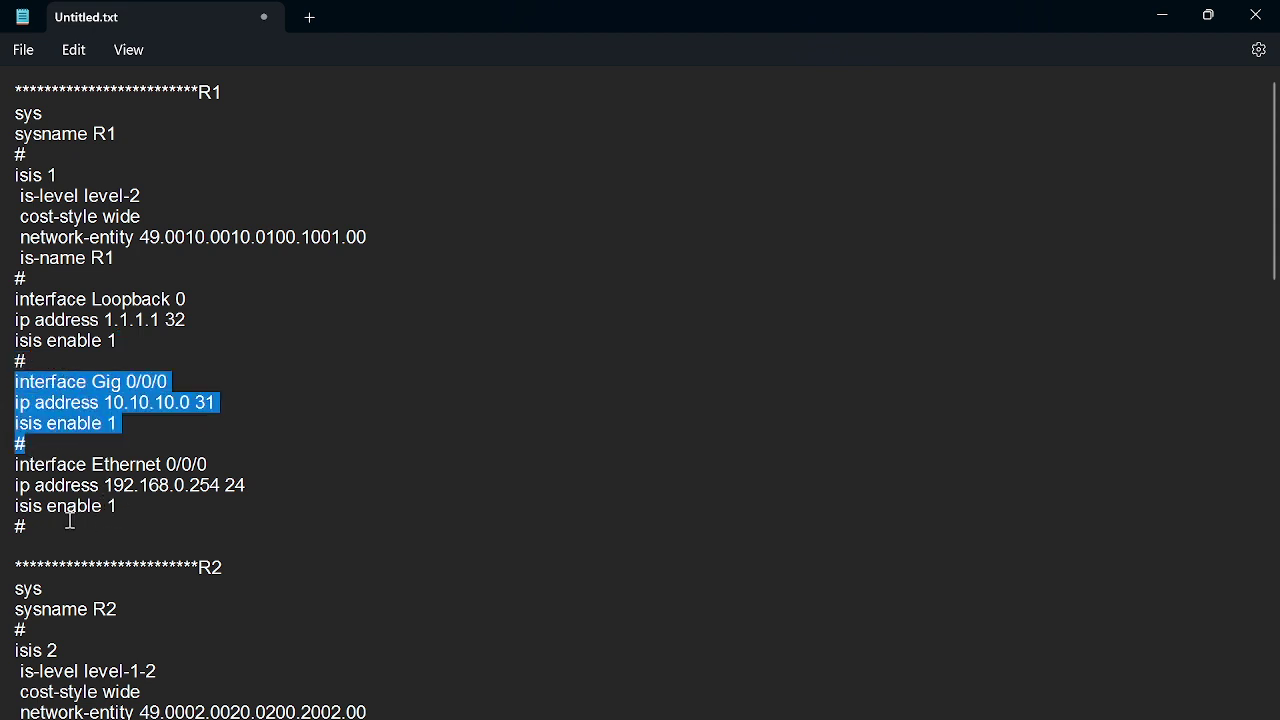
drag(41, 525, 8, 470)
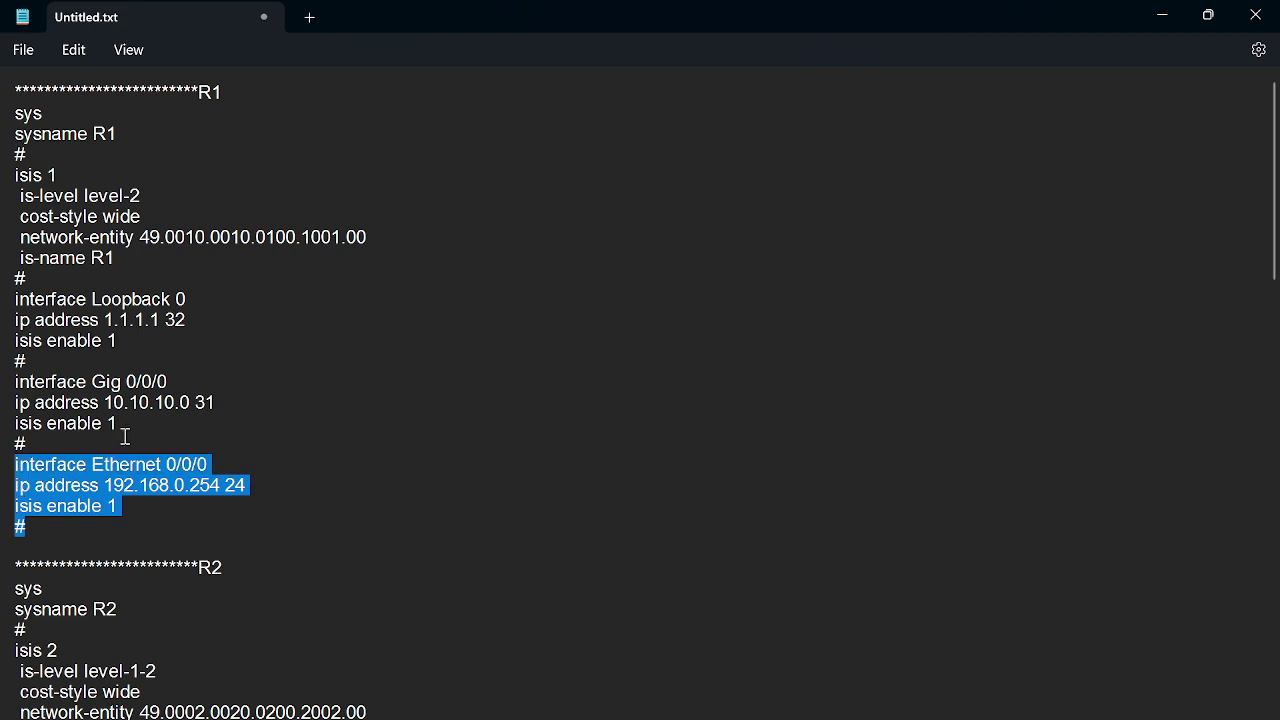
drag(122, 425, 8, 430)
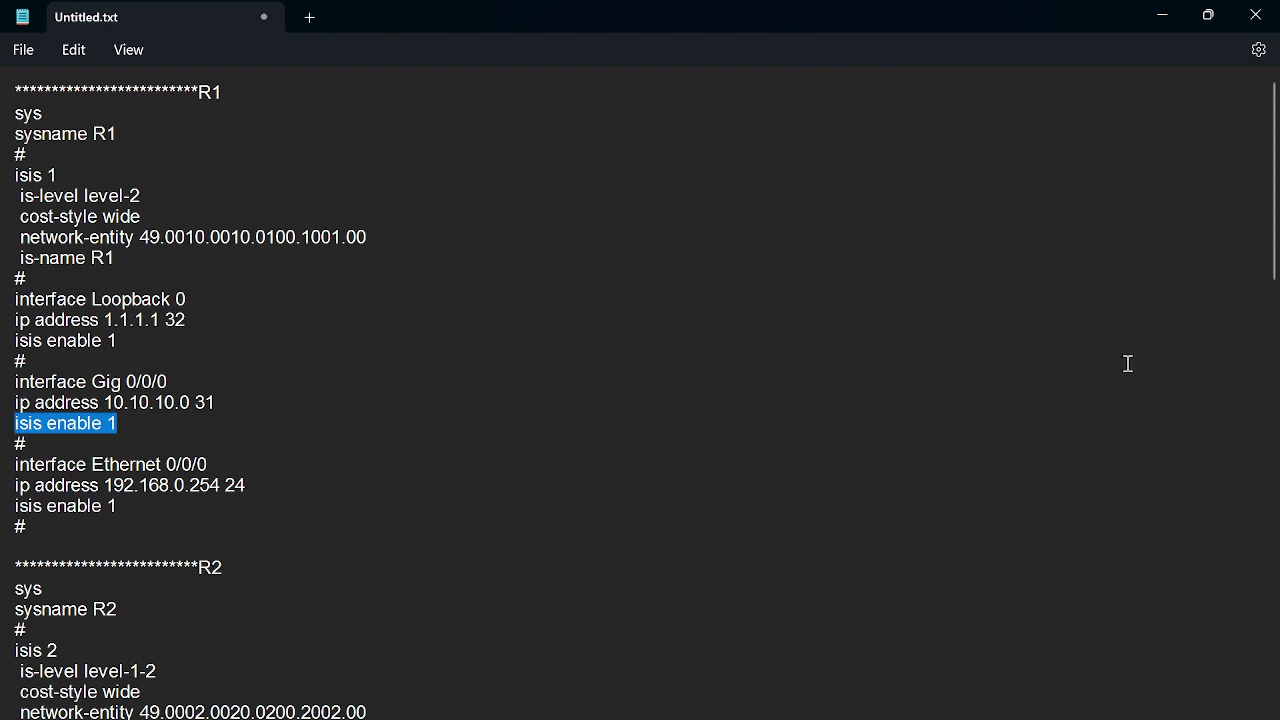
Step: Examine the IS level, cost style, network entity and IS name commands in R2's isis 2 process
drag(1274, 245, 1271, 366)
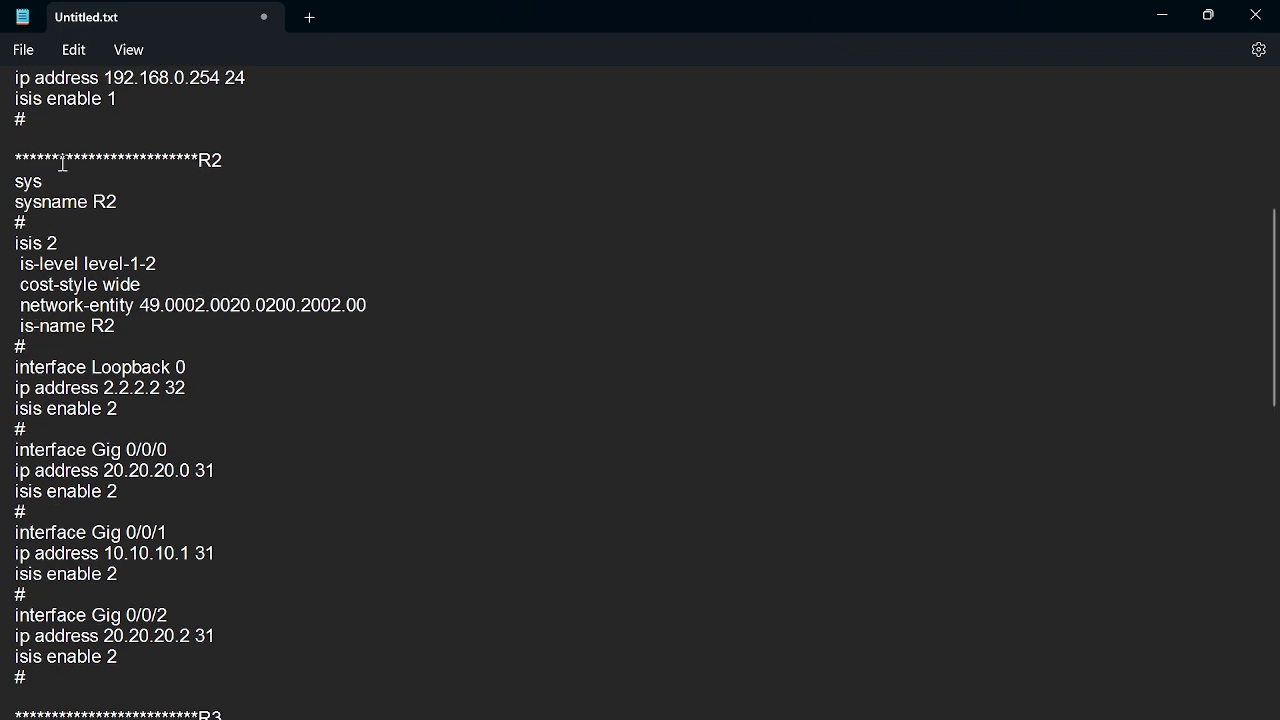
drag(168, 270, 20, 267)
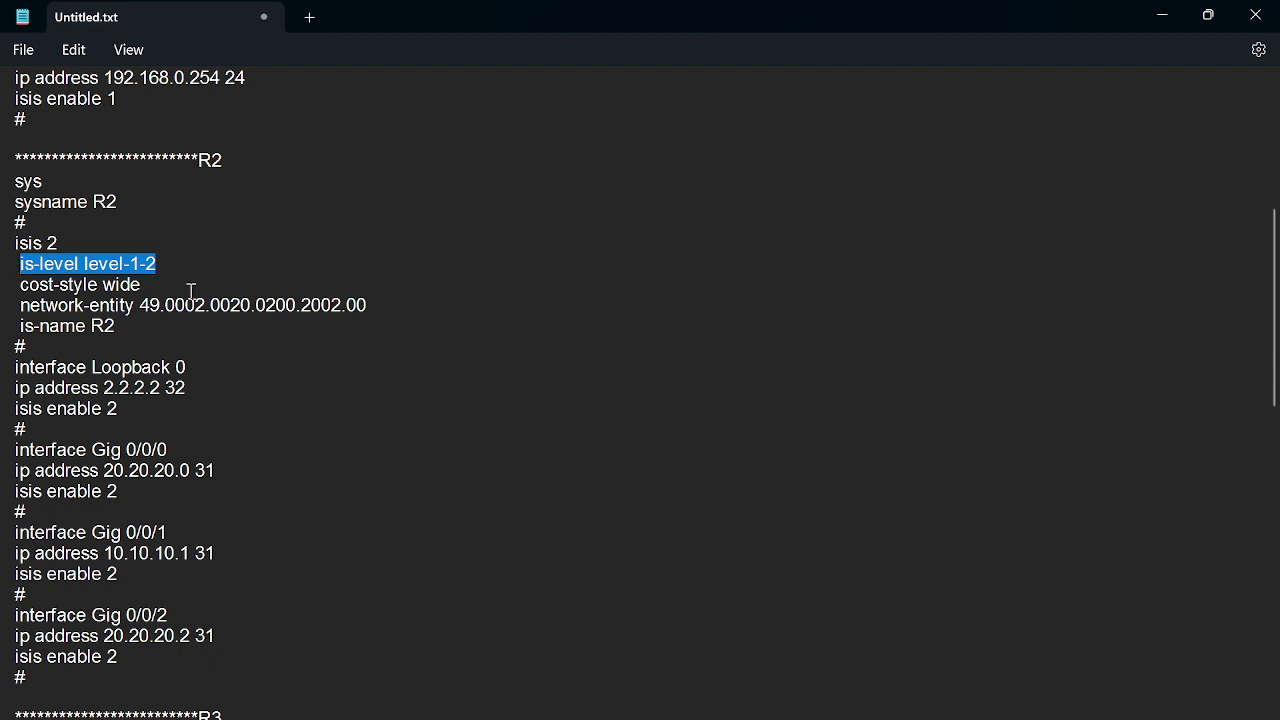
drag(168, 280, 120, 288)
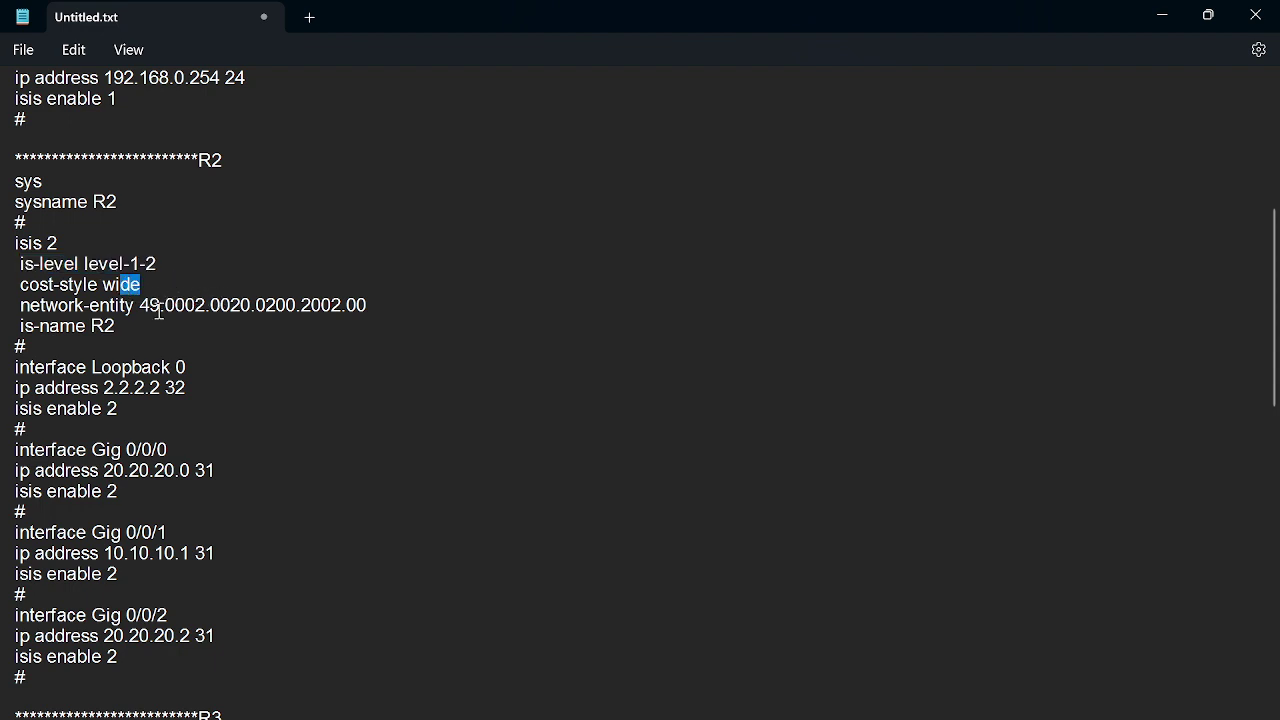
click(148, 308)
drag(196, 317, 353, 317)
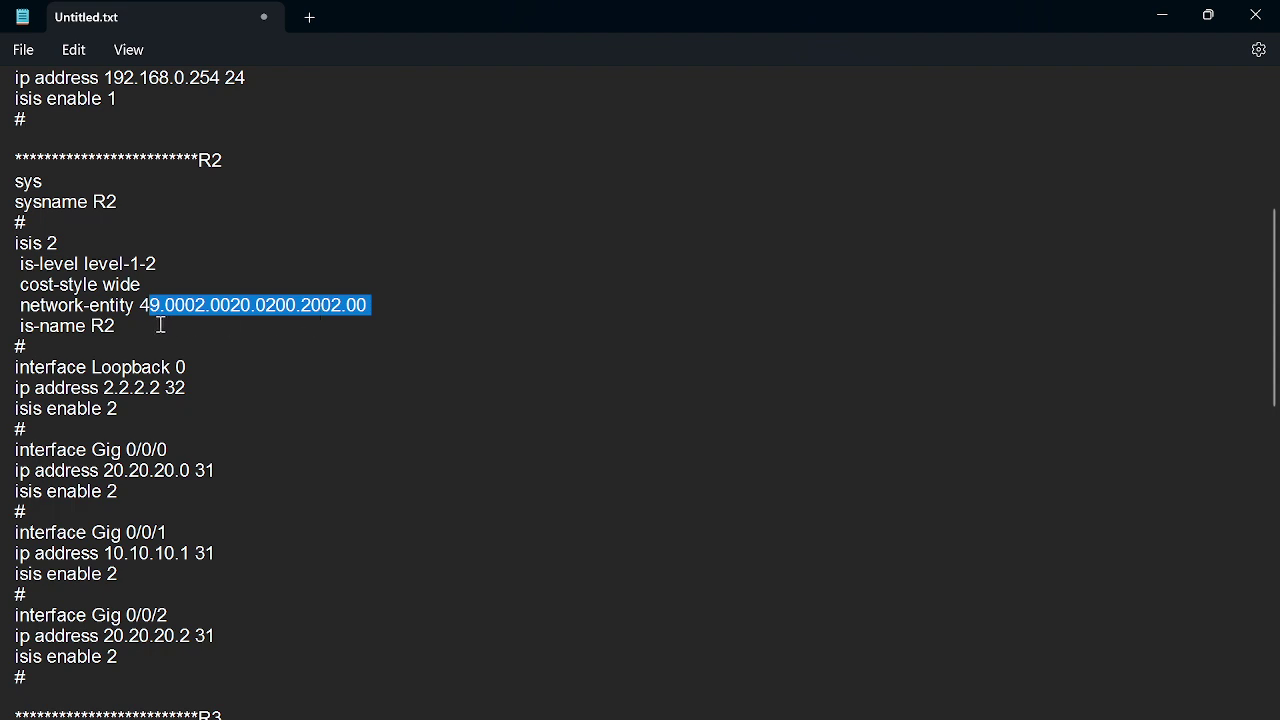
drag(116, 328, 17, 331)
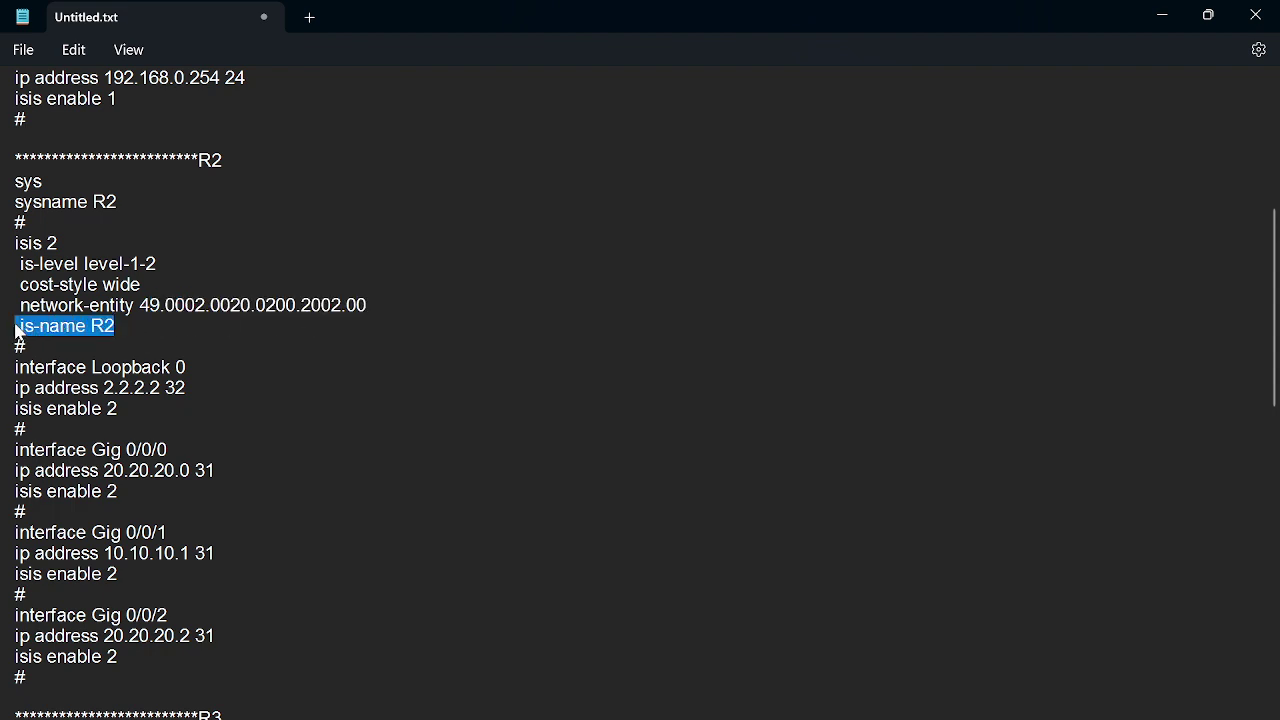
click(118, 325)
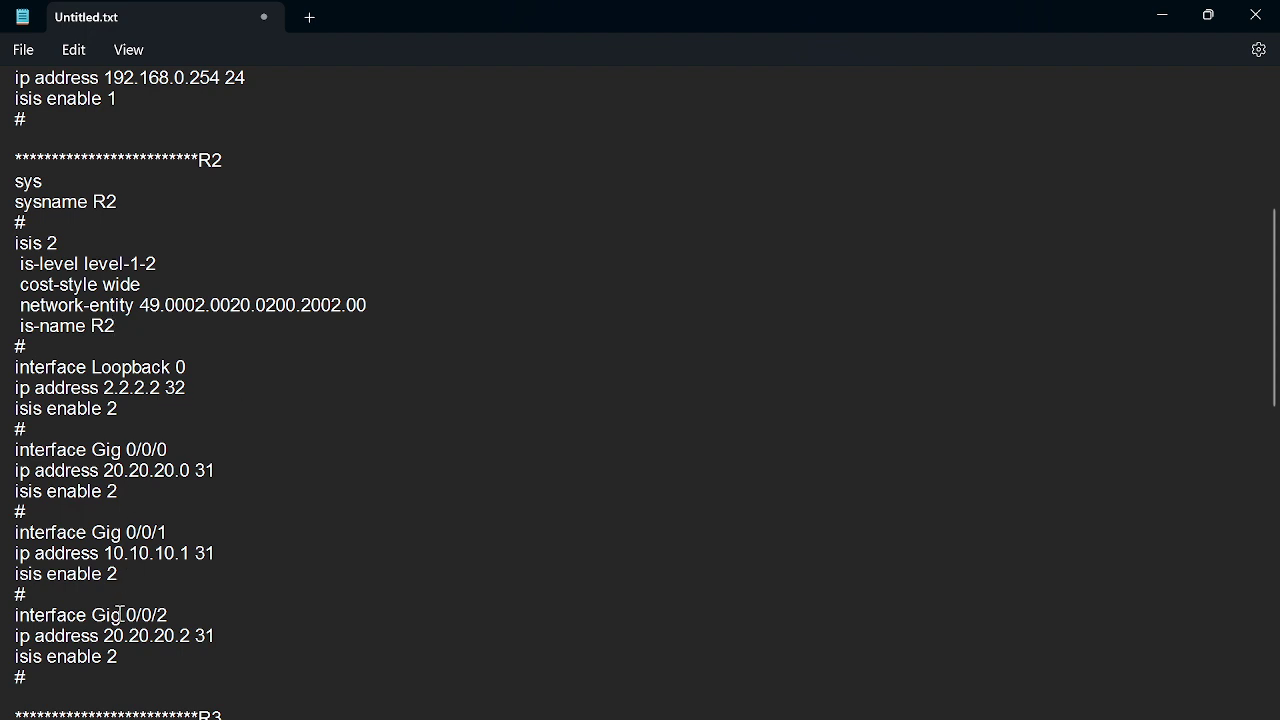
Step: Examine R2's loopback and Gigabit interface blocks, including the command enabling IS-IS on Loopback 0
drag(32, 679, 3, 375)
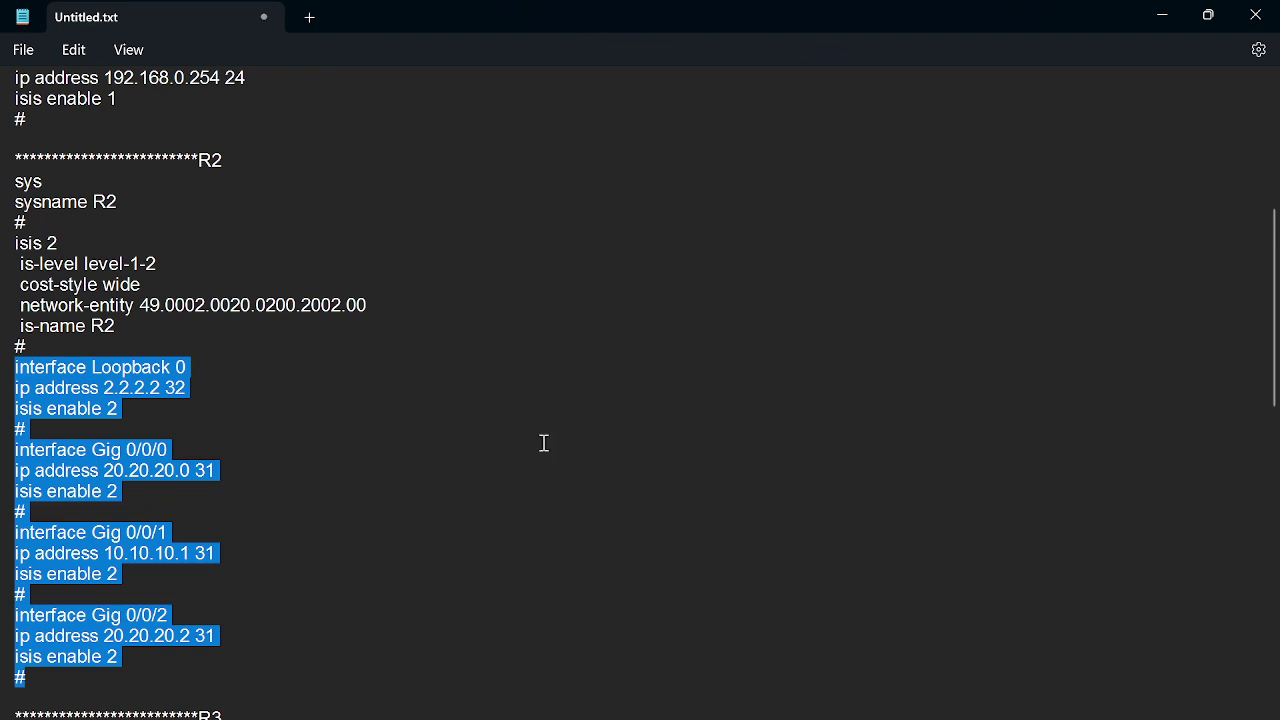
click(134, 410)
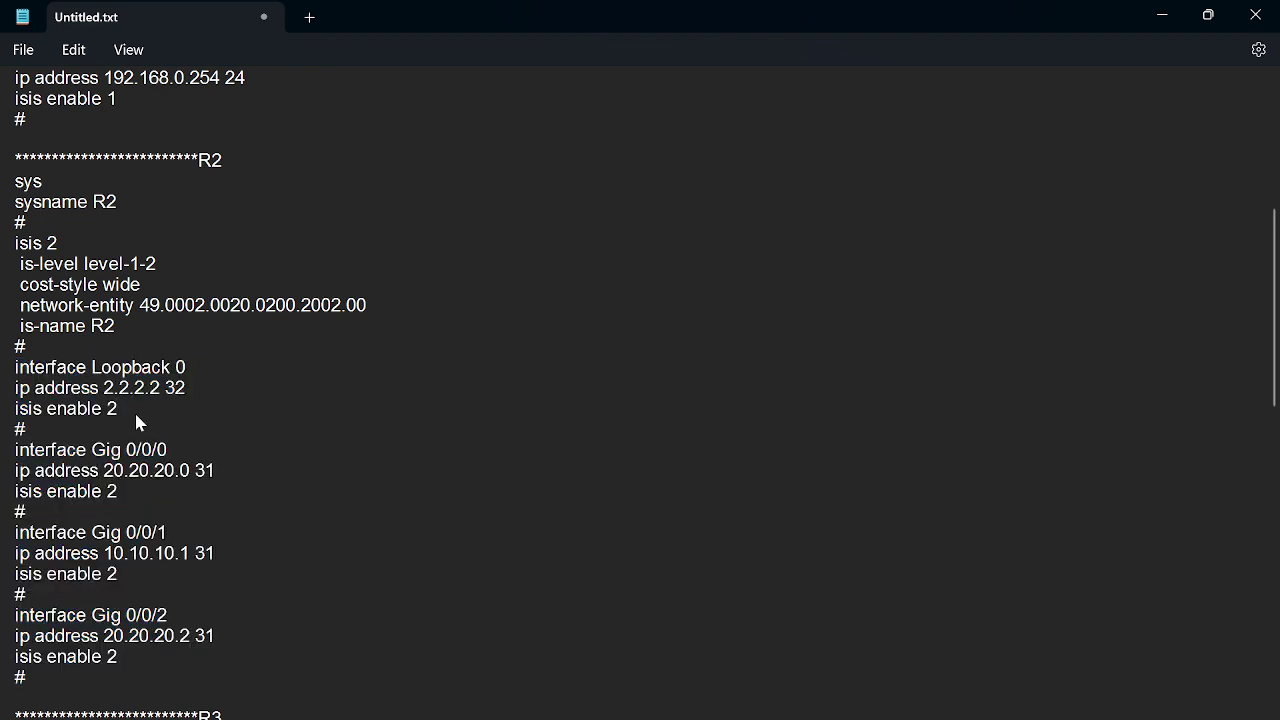
drag(134, 412, 24, 414)
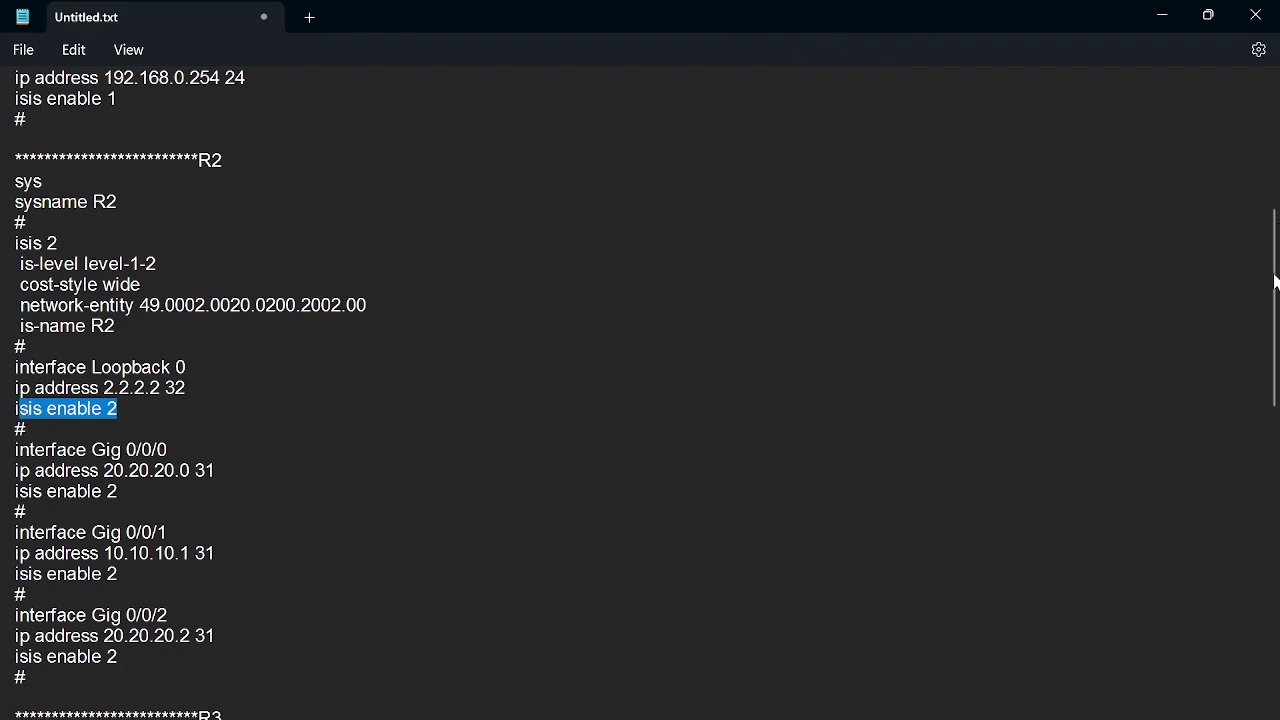
Step: Look through R3's configuration and examine R4's IS-IS process settings and interface blocks
scroll(1274, 280, down, 4)
scroll(645, 395, down, 9)
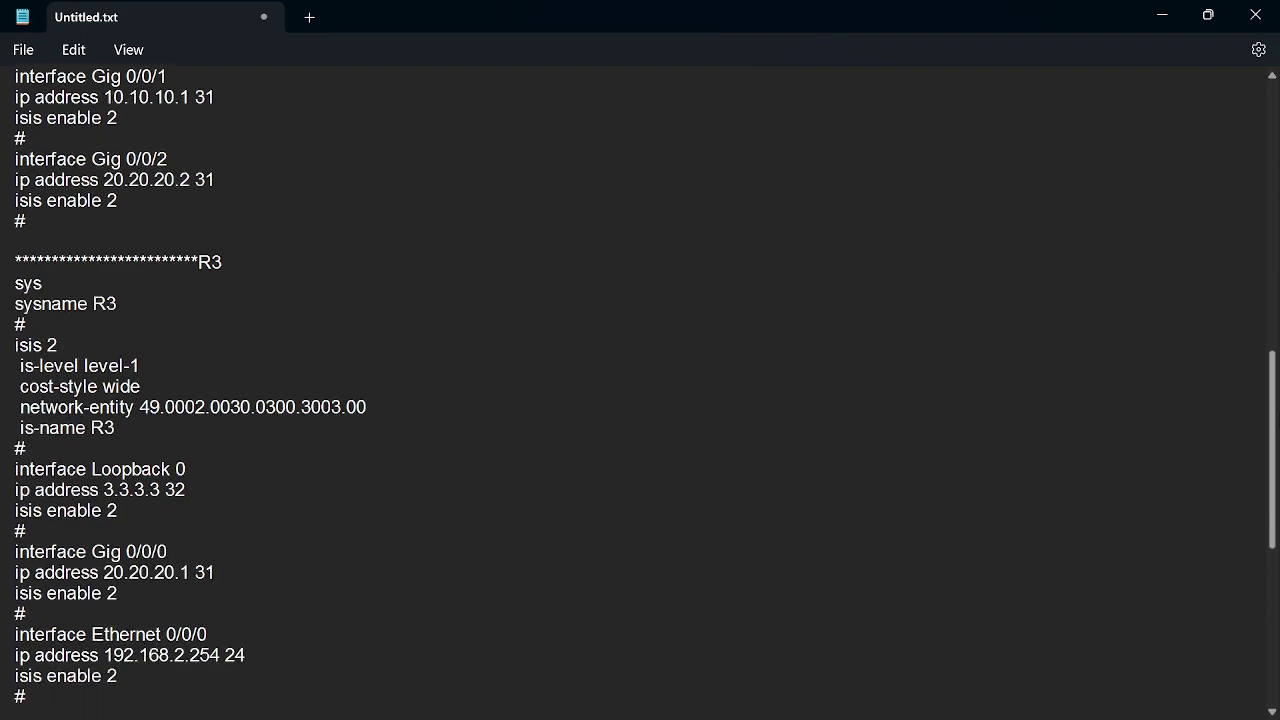
scroll(1266, 591, down, 3)
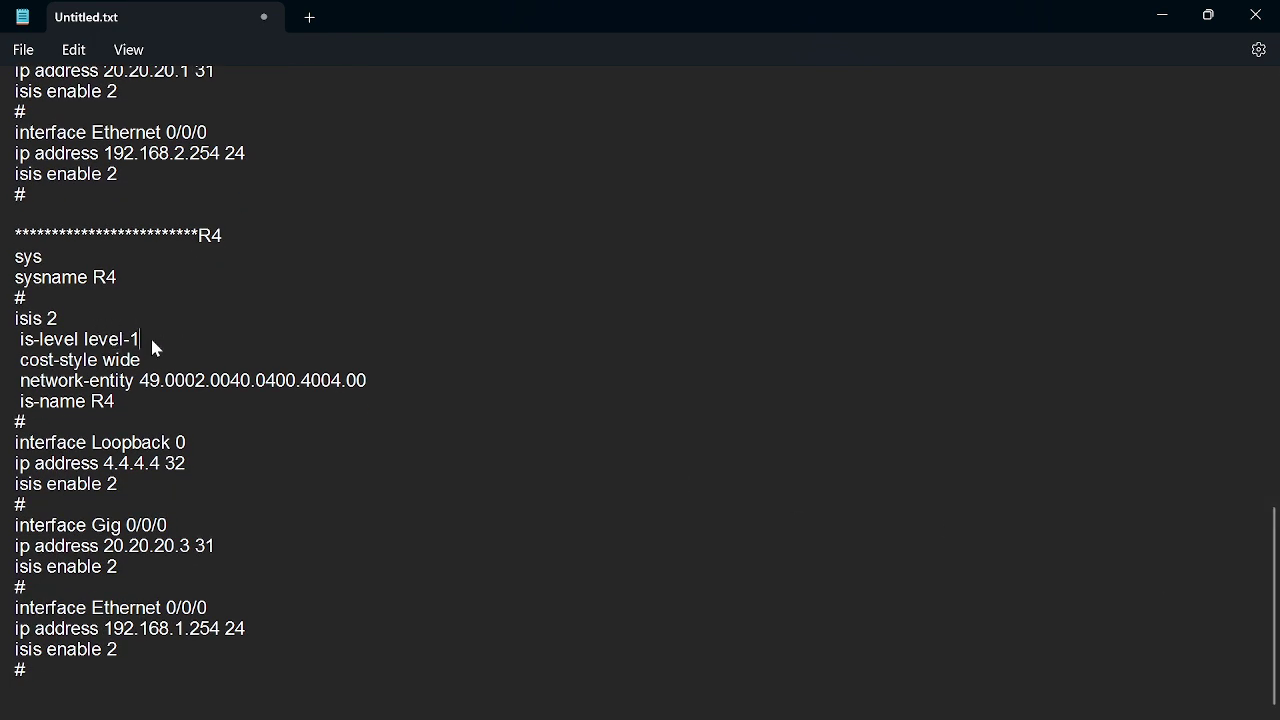
drag(148, 340, 85, 344)
click(146, 341)
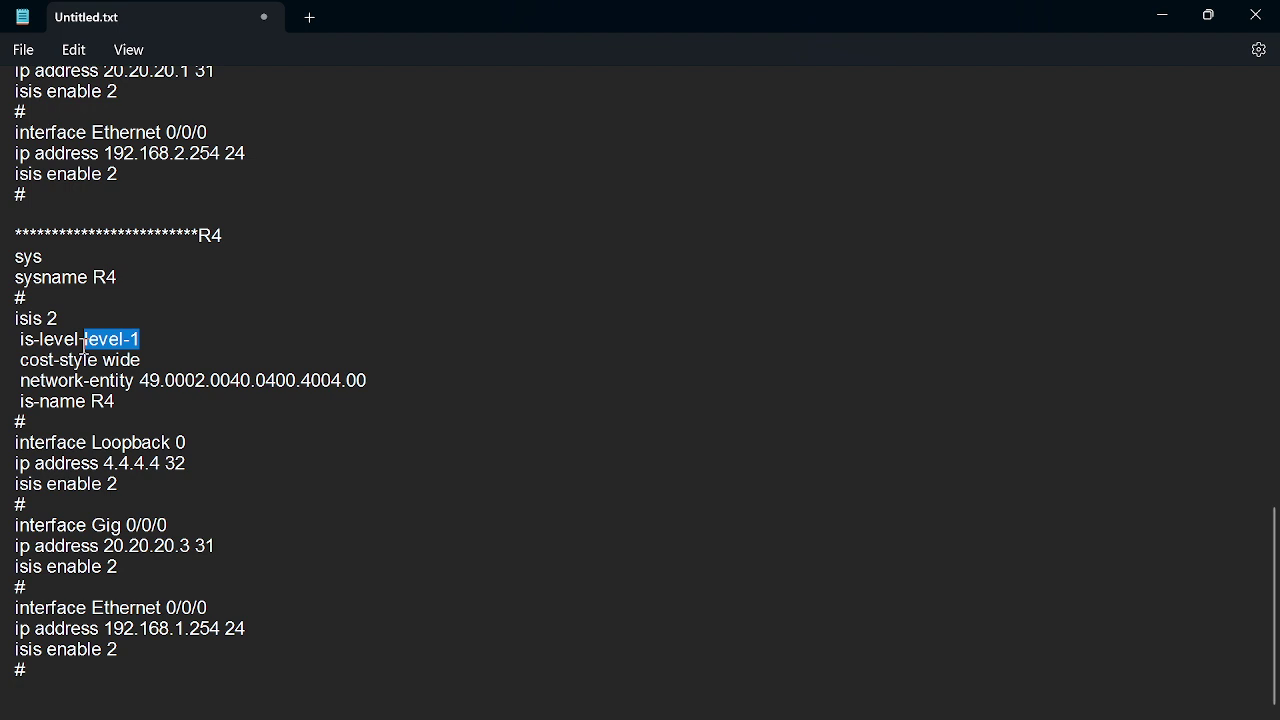
drag(120, 402, 5, 359)
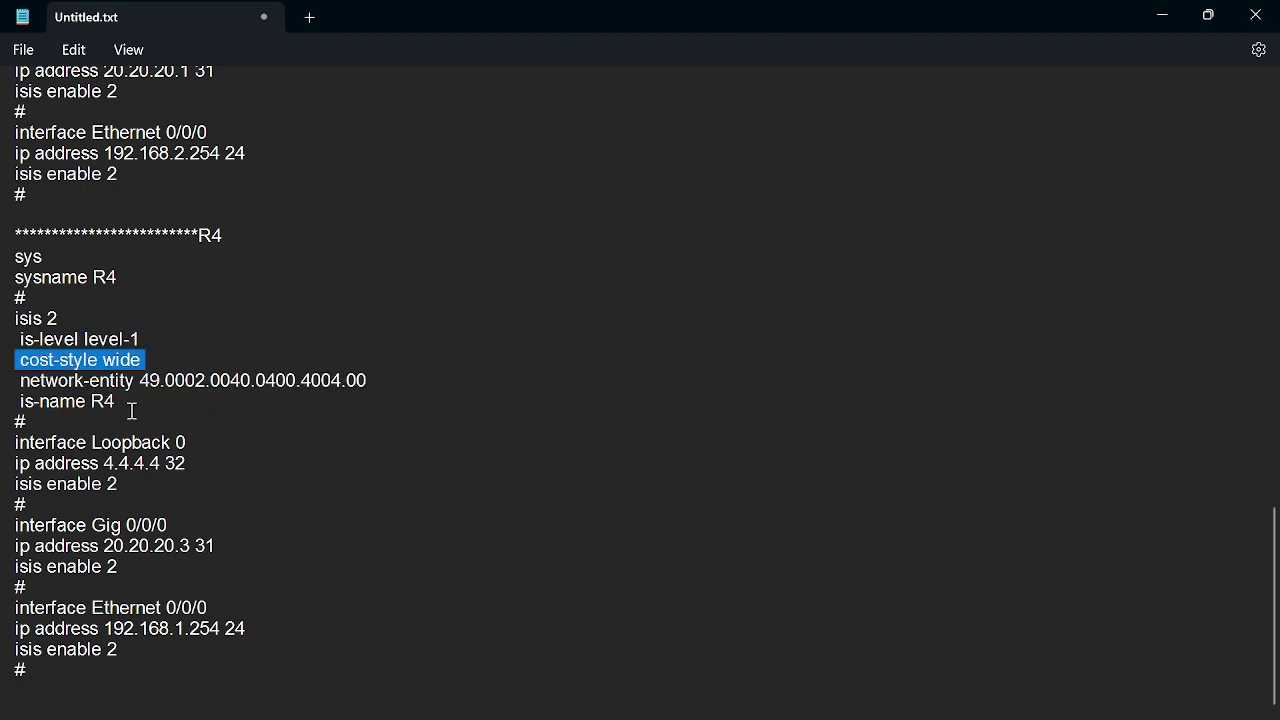
click(132, 411)
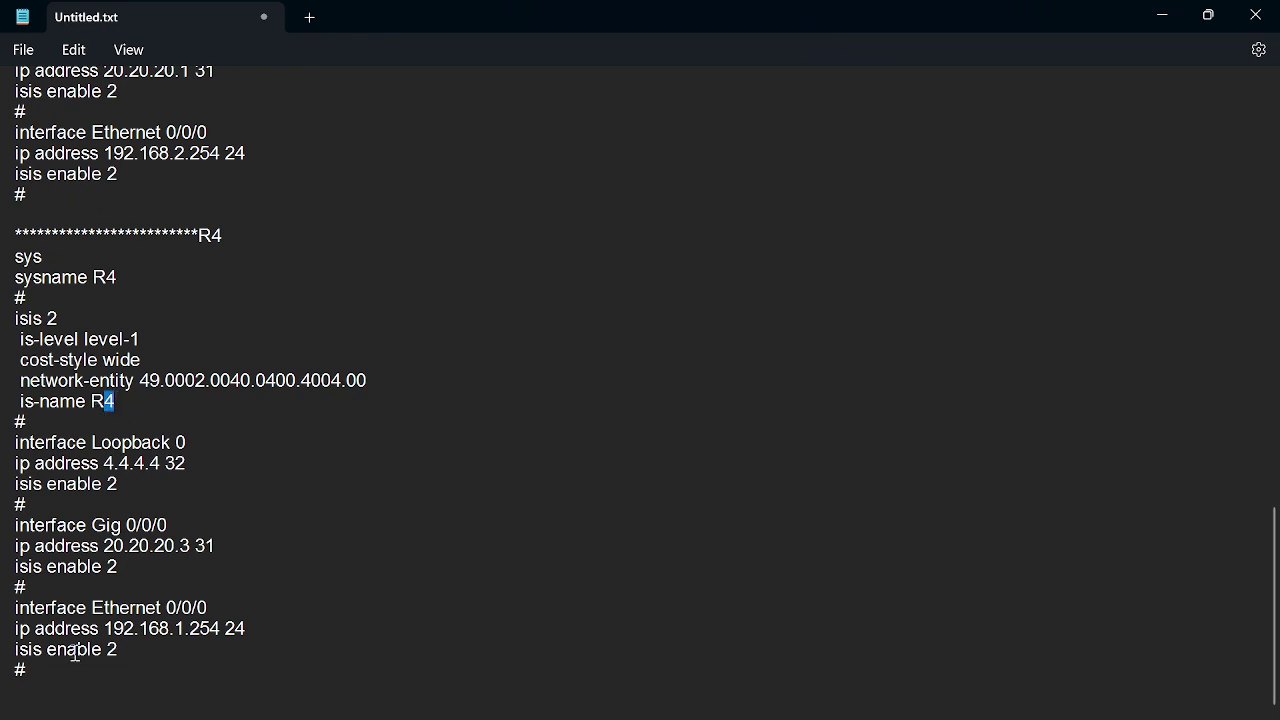
drag(28, 670, 16, 445)
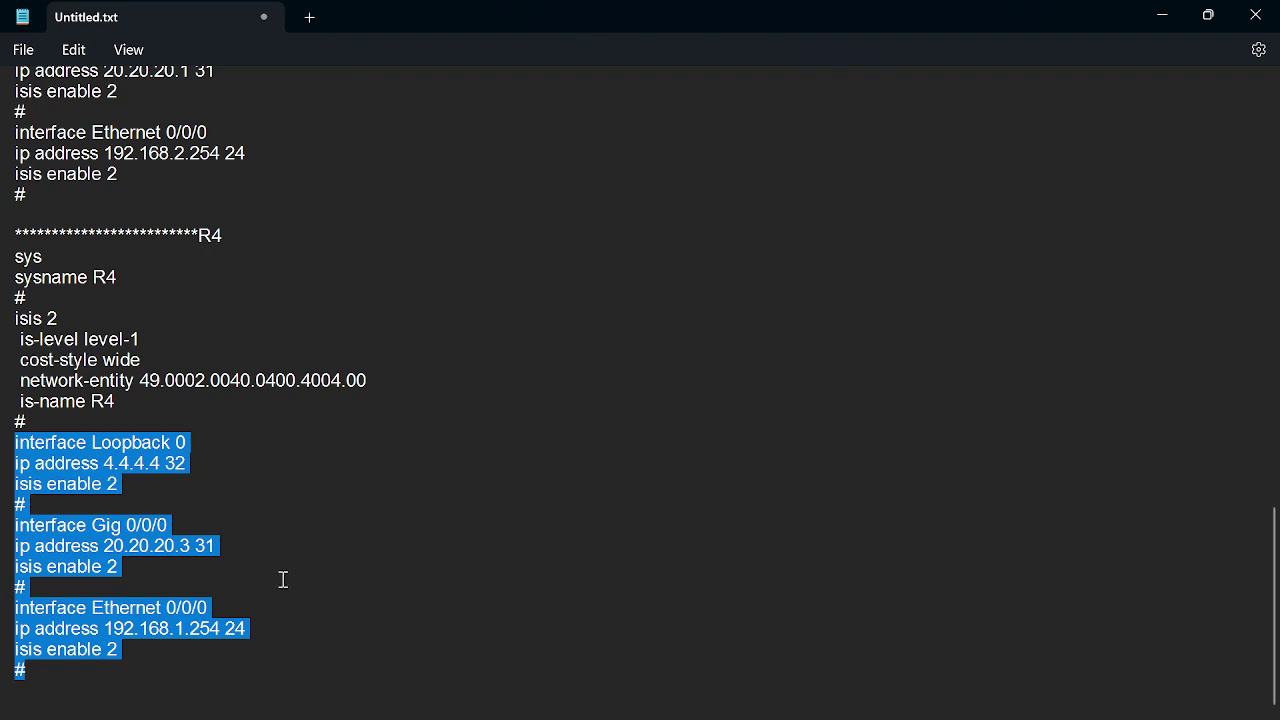
Step: Open R1's console from the eNSP topology, display its IS-IS peers and check the adjacency type
mouse_move(632, 699)
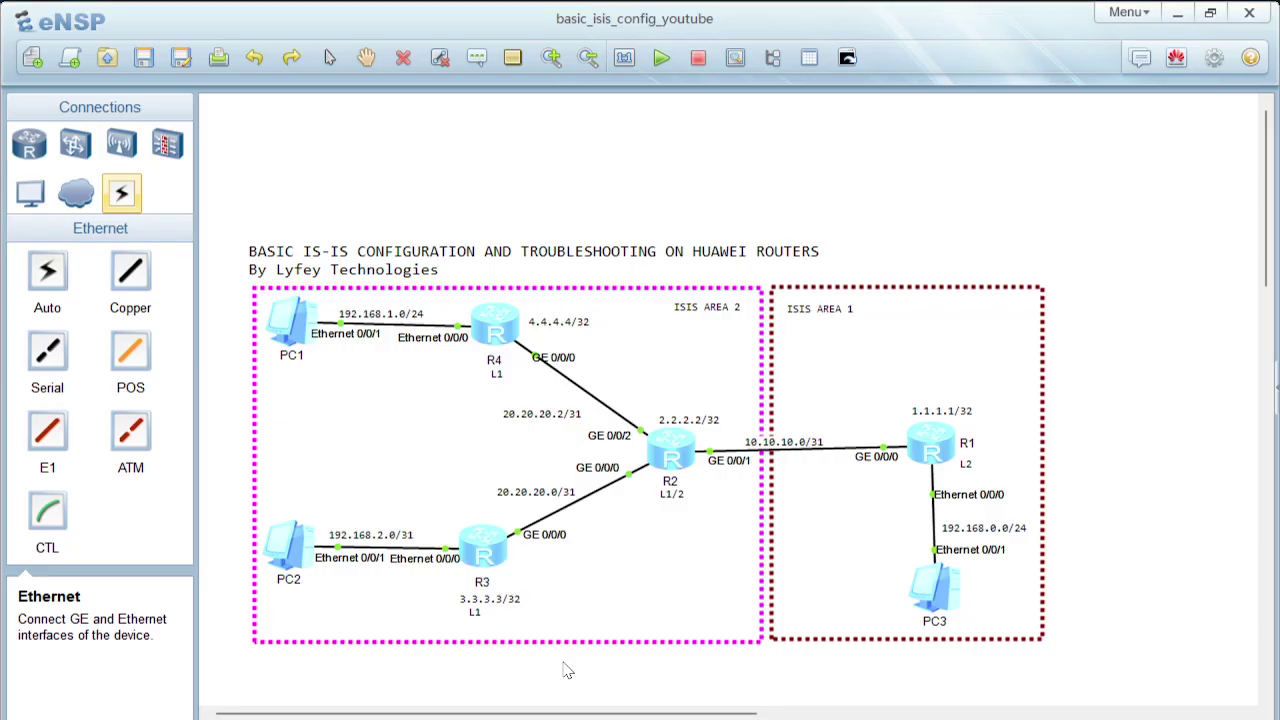
click(568, 670)
double_click(916, 456)
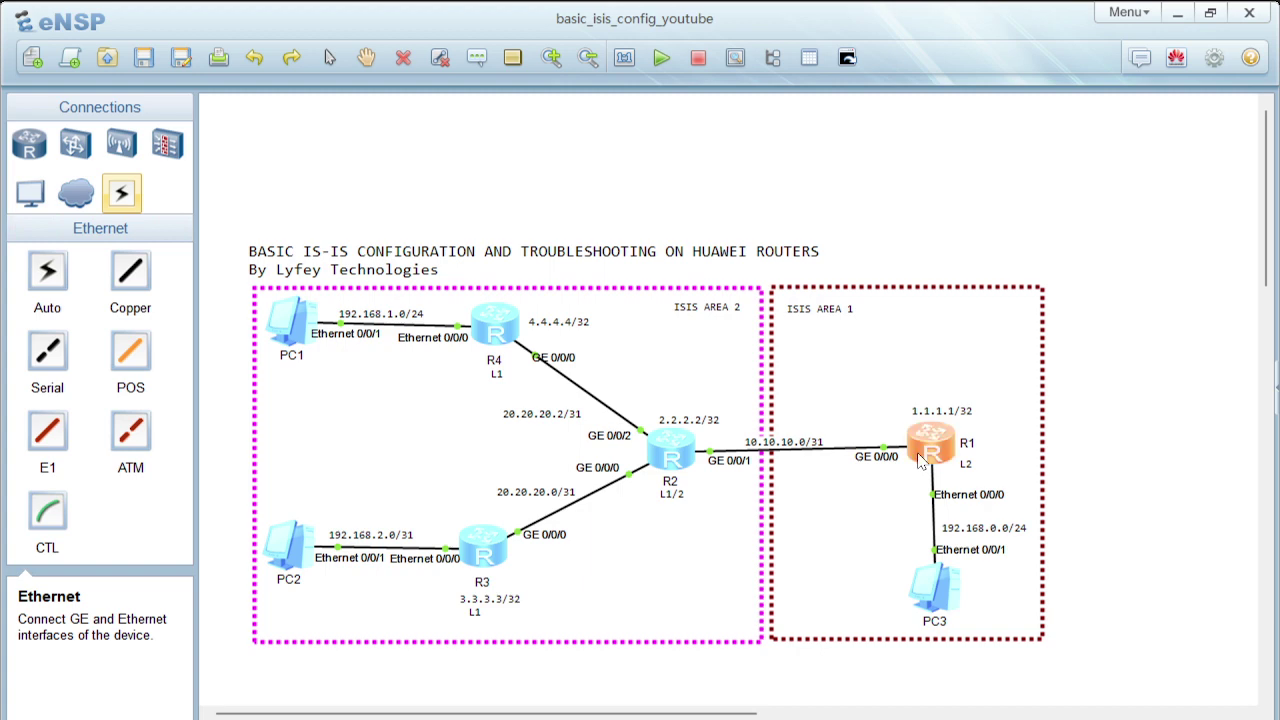
key(Return)
key(Return)
key(Return)
text(displ)
key(Tab)
text(isis)
key(Tab)
text(pe)
key(Tab)
key(Return)
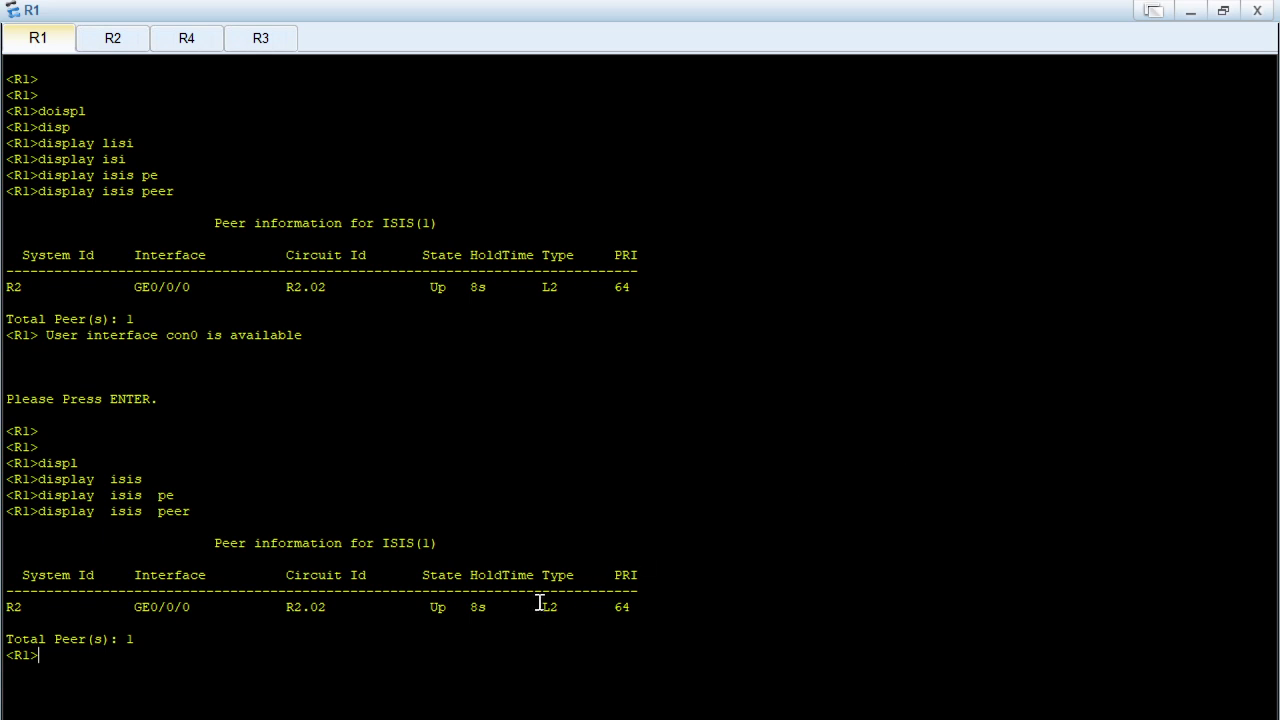
drag(541, 603, 561, 606)
Step: Display R1's IS-IS interfaces and check the Loop0 and GE0/0/0 entries
text(displ)
key(Tab)
text(isis)
key(Tab)
text(interf)
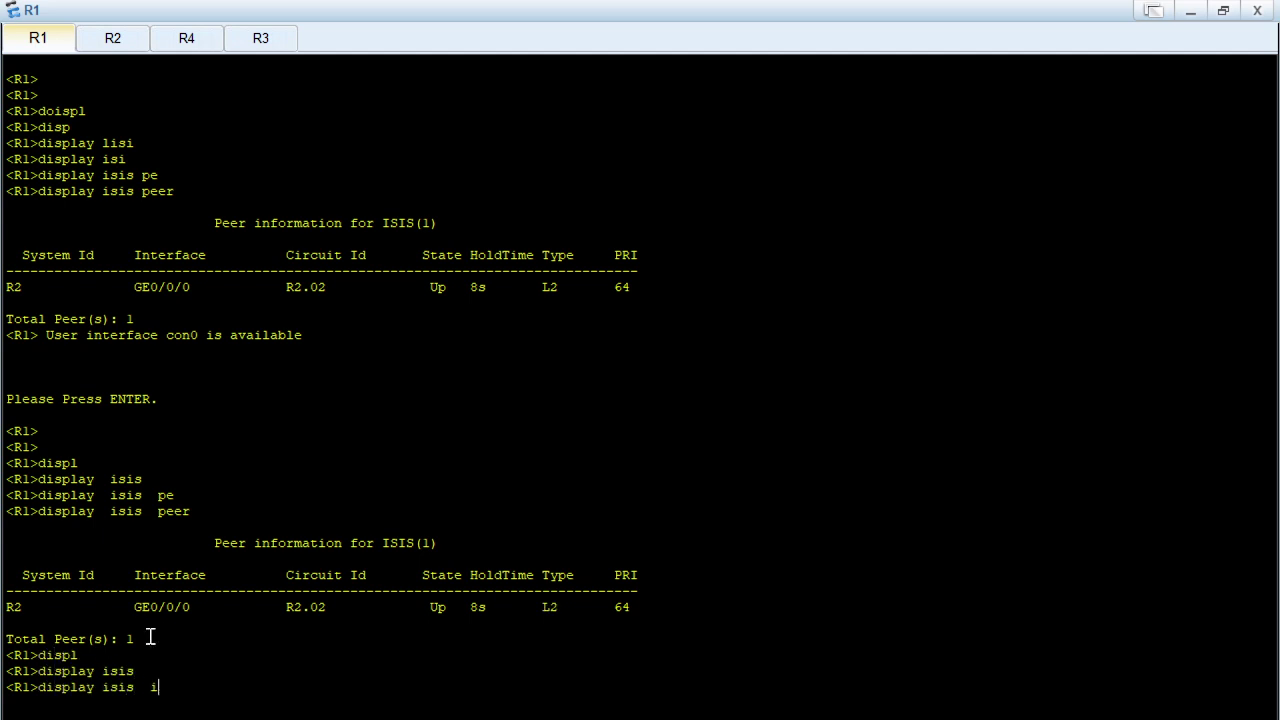
key(Tab)
key(Return)
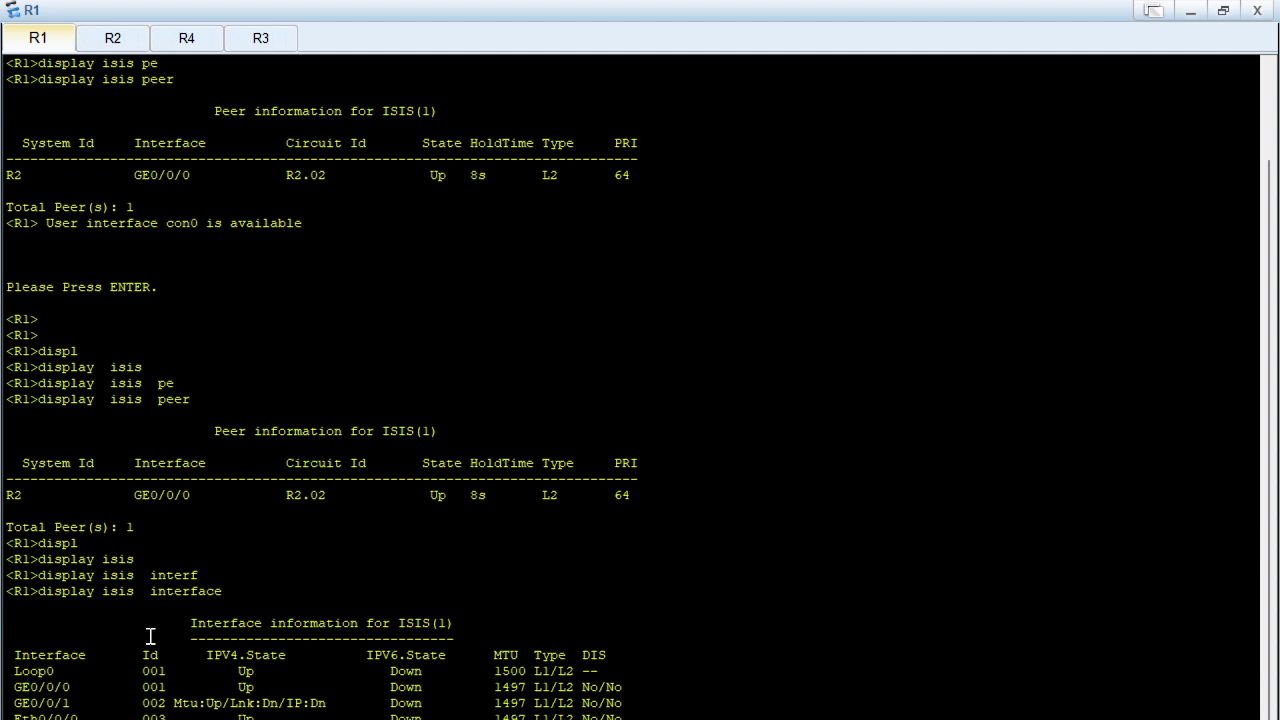
drag(10, 671, 690, 690)
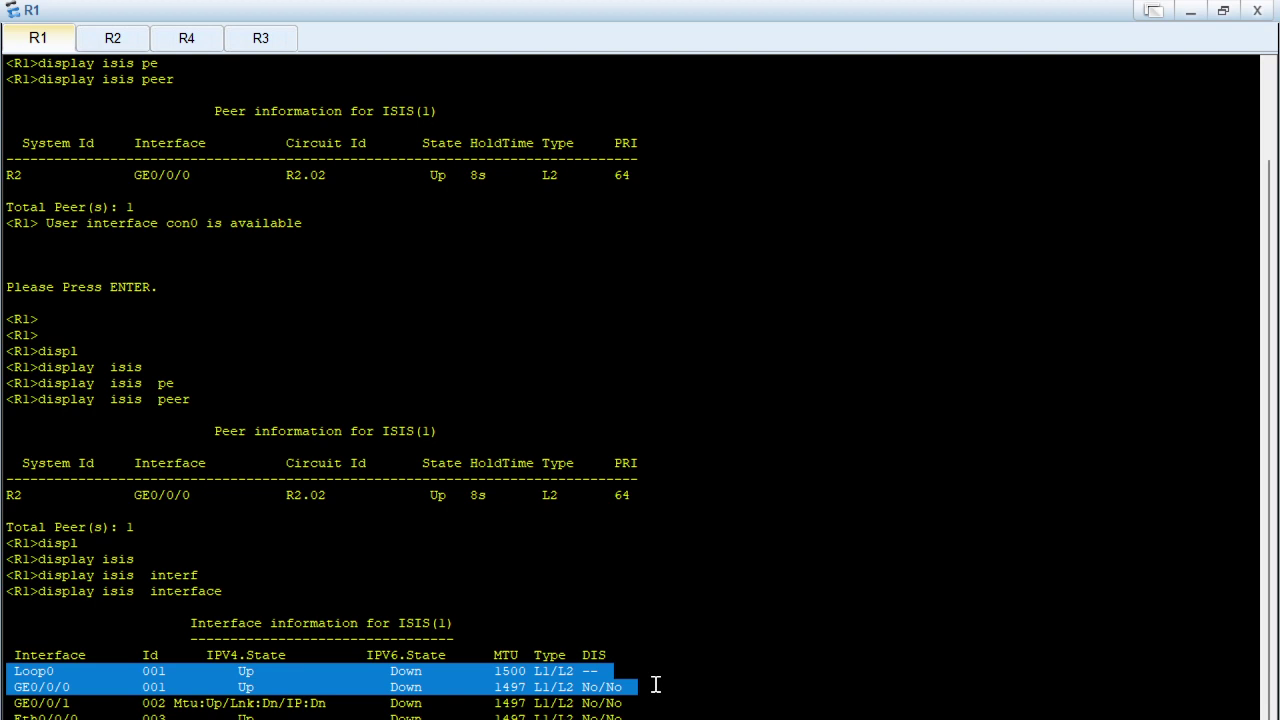
click(655, 684)
Step: Display R1's IS-IS routes and examine the destinations, costs and exit interfaces in the Level-2 forwarding table
scroll(655, 684, down, 1)
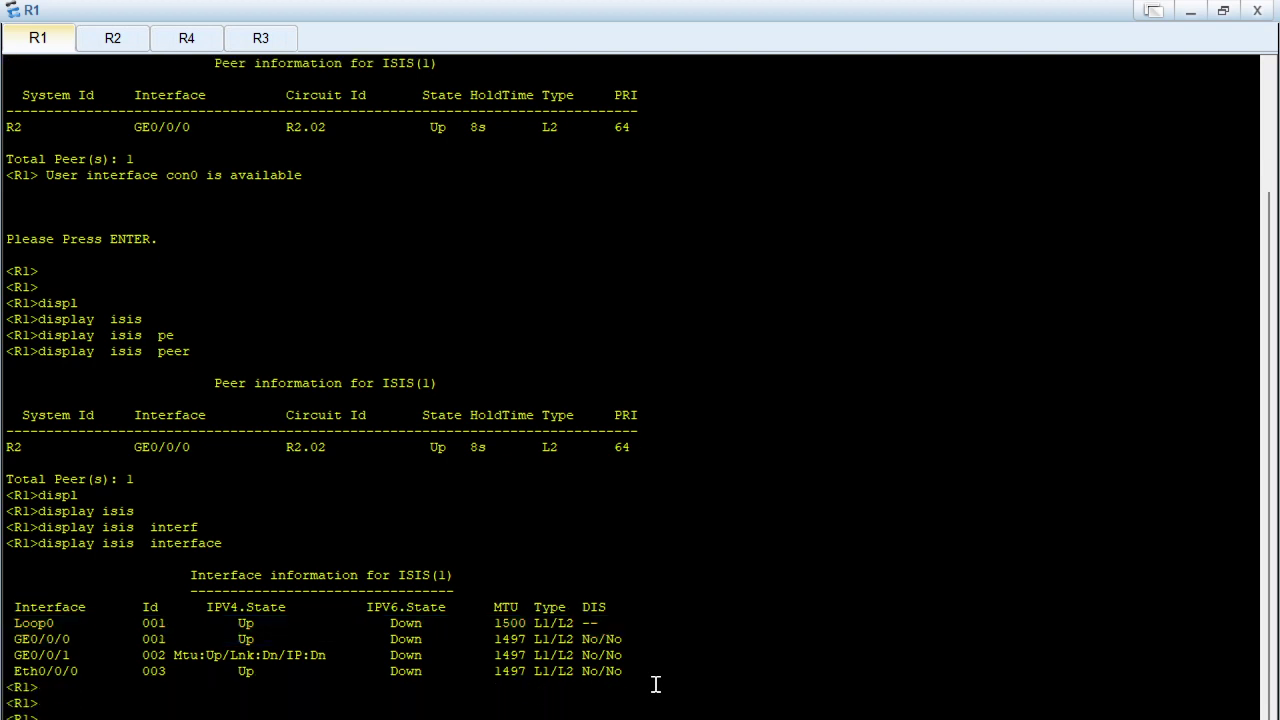
scroll(655, 684, down, 3)
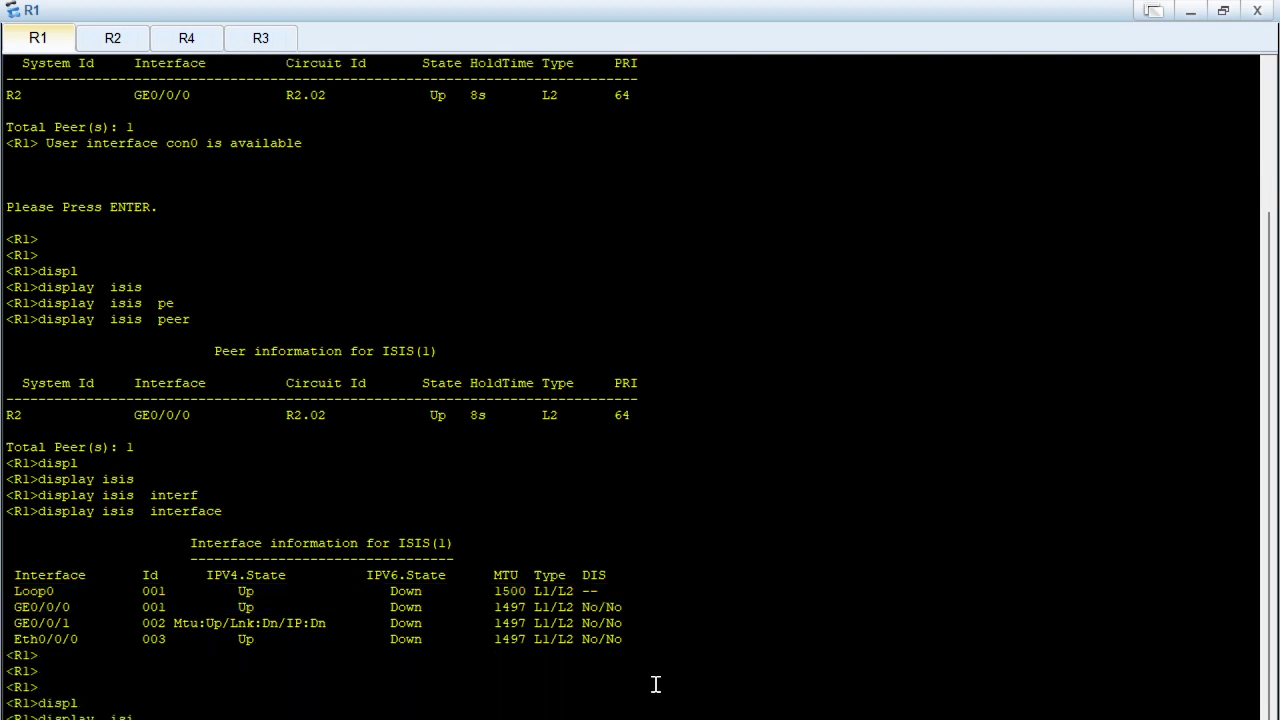
scroll(655, 684, down, 8)
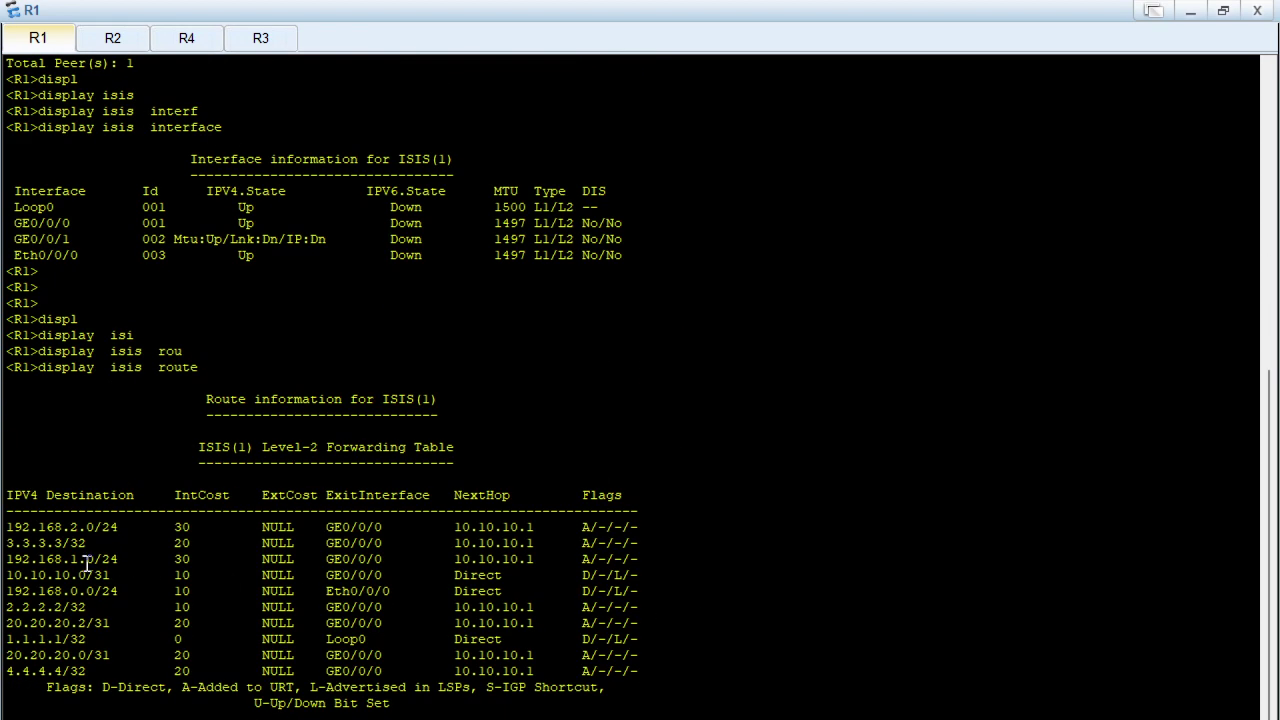
drag(18, 527, 592, 636)
click(335, 537)
double_click(289, 495)
click(395, 500)
Step: Display R1's IS-IS link state database
text(displ)
key(Tab)
text(isis)
key(Tab)
text(ls)
key(Tab)
text(db)
key(Return)
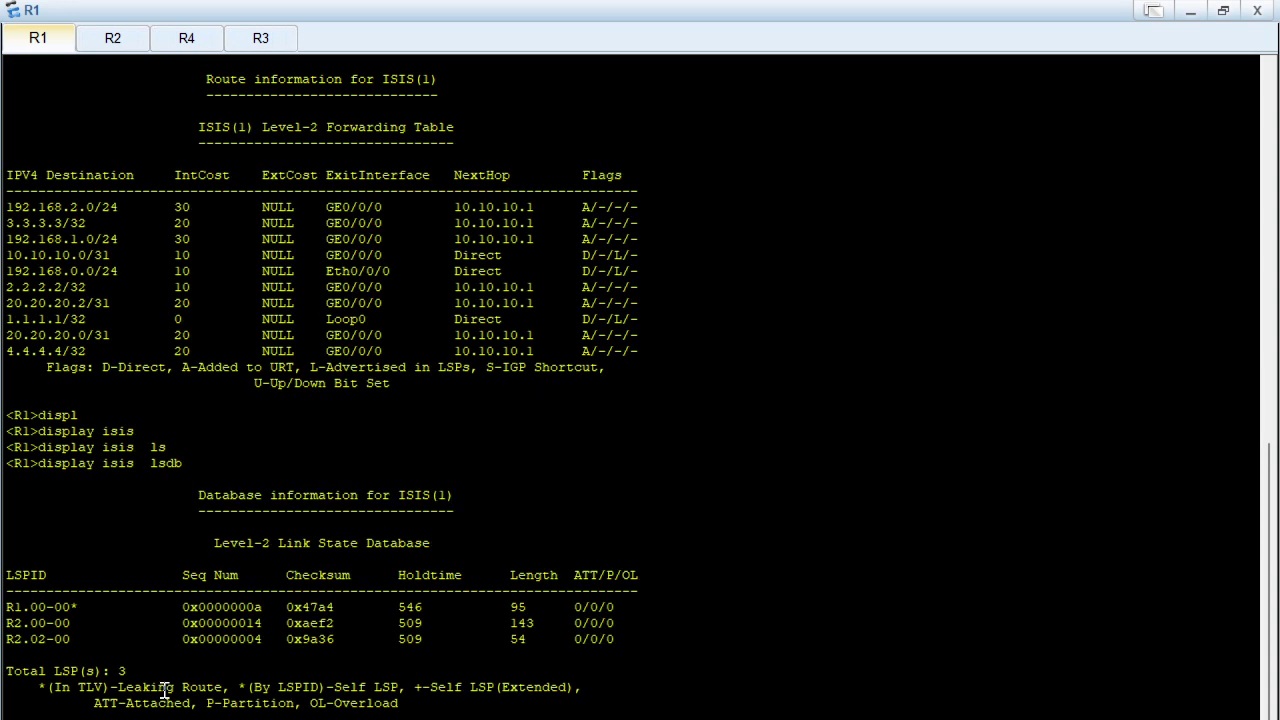
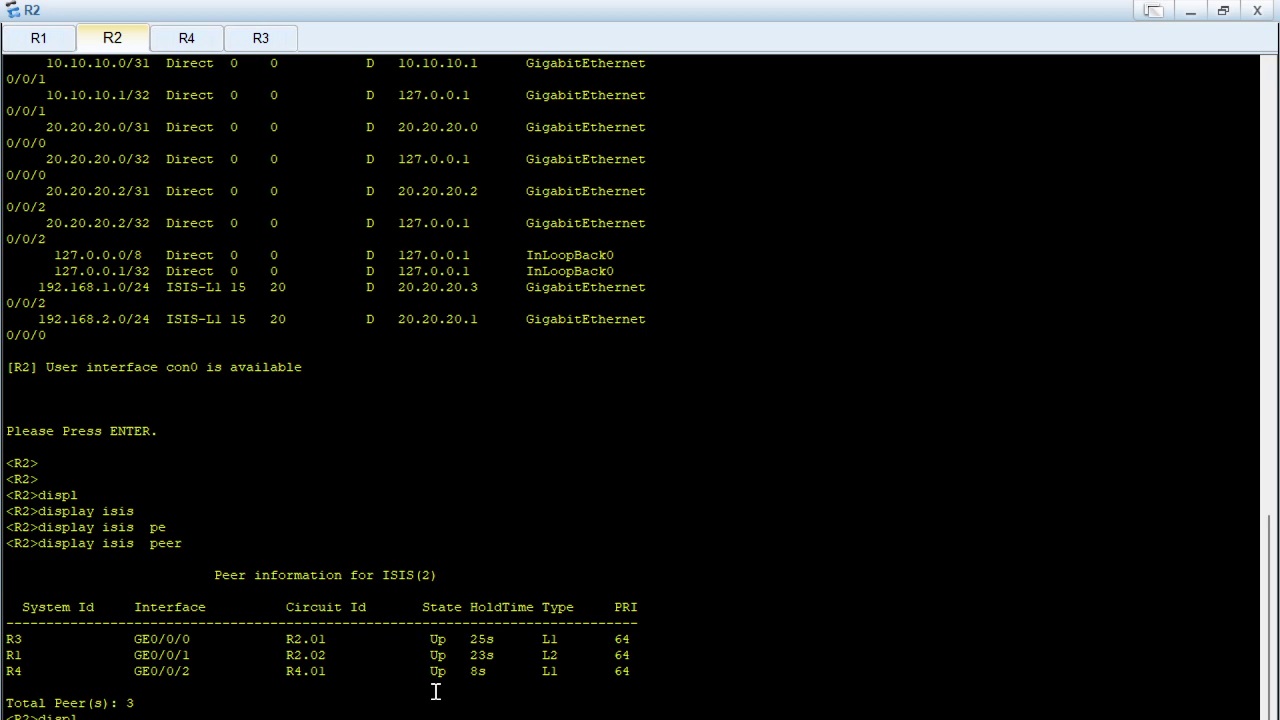
Step: Display the IS-IS routes on R2
key(Tab)
text(isi)
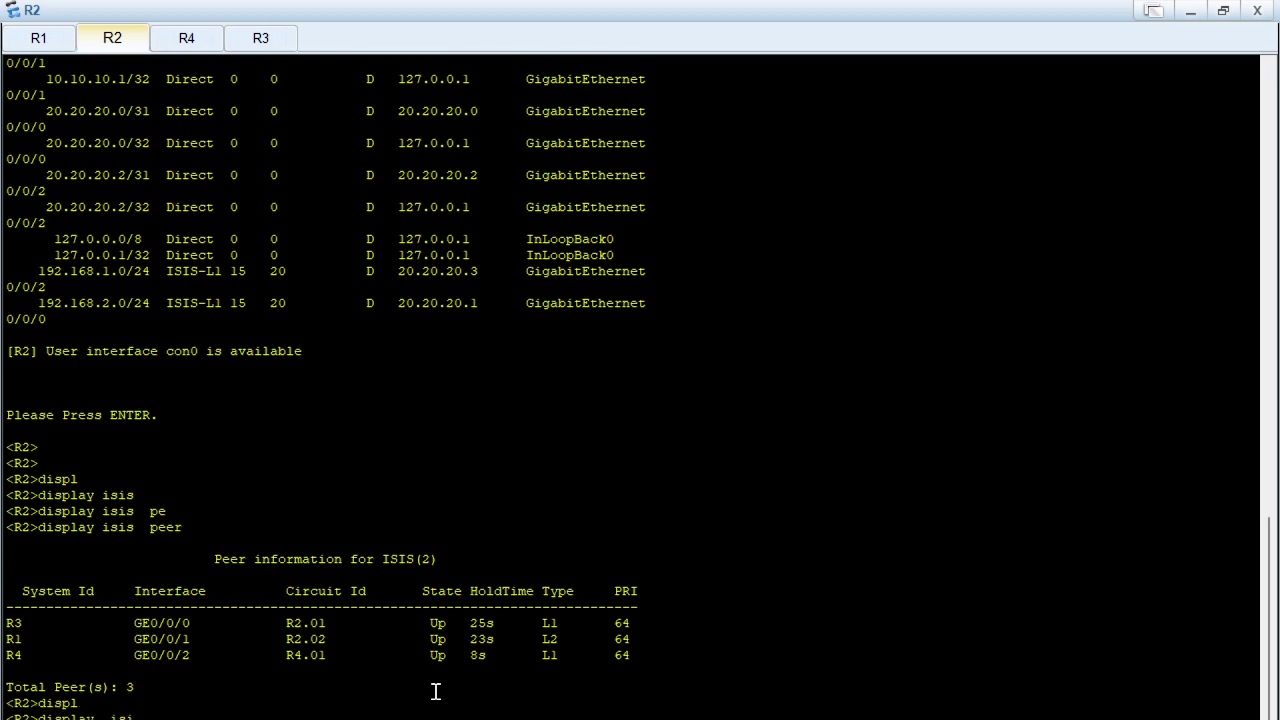
key(Tab)
text(rou)
key(Tab)
key(Return)
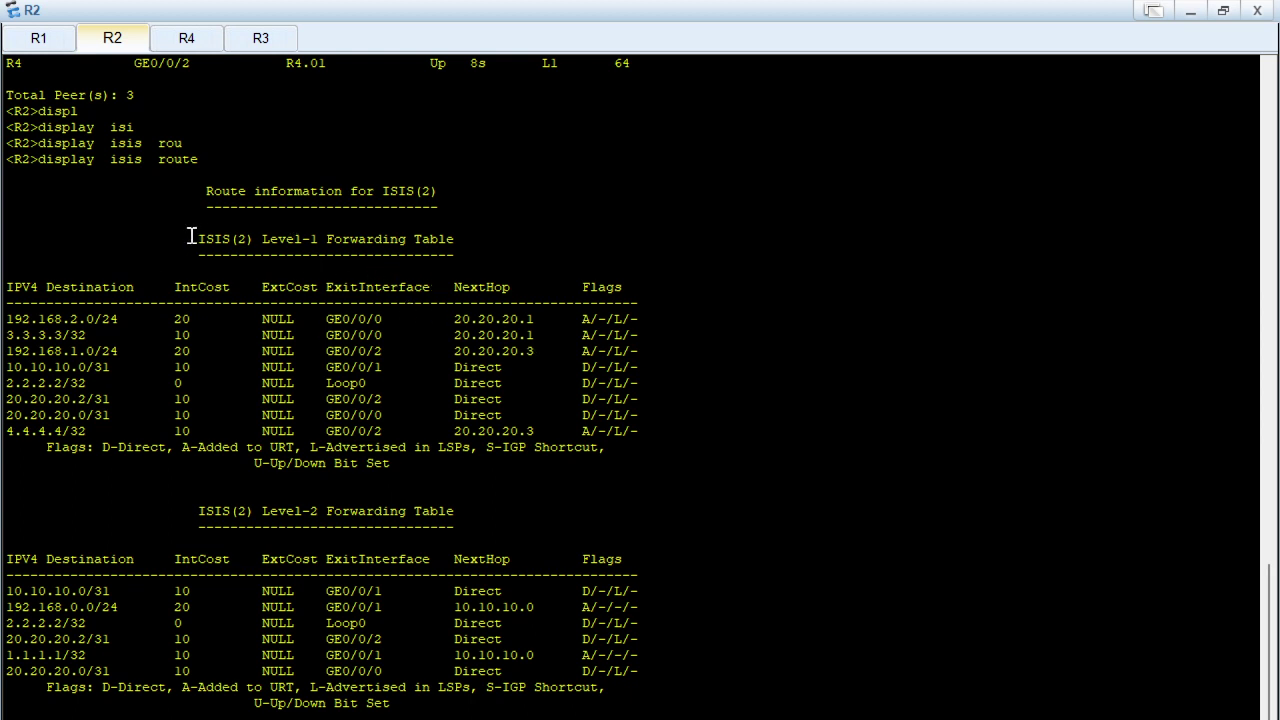
Step: Compare the Level-1 and Level-2 forwarding tables in R2's IS-IS route output
drag(166, 272, 520, 461)
drag(110, 528, 514, 703)
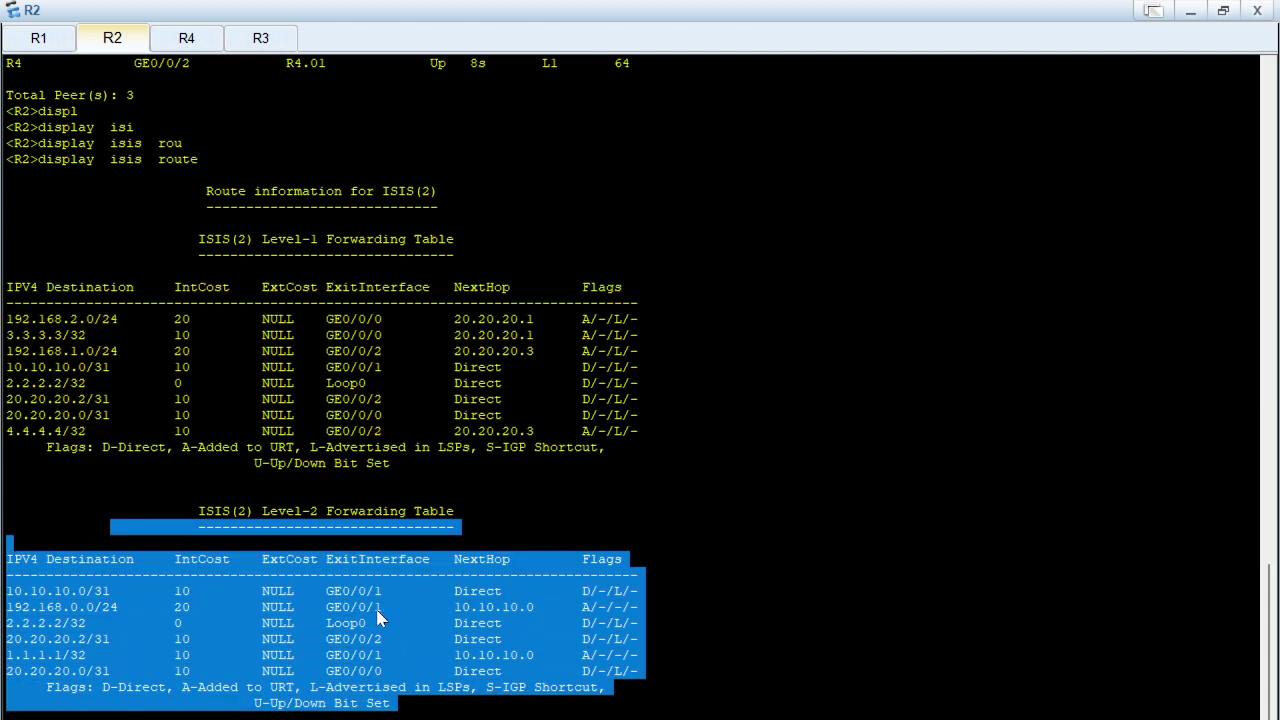
click(380, 613)
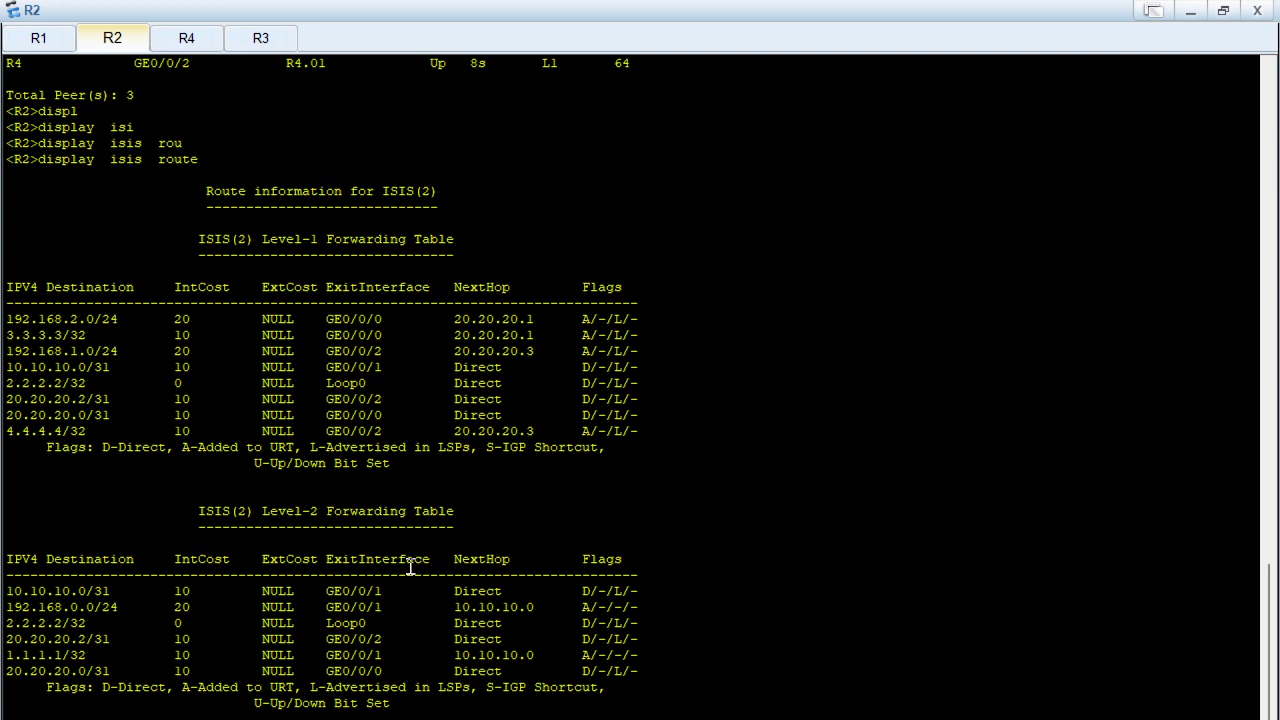
drag(270, 287, 398, 368)
drag(274, 528, 551, 687)
click(346, 703)
Step: Display R2's IS-IS interfaces and examine the loopback and Gigabit interface entries
text(displ)
key(Tab)
text(isis)
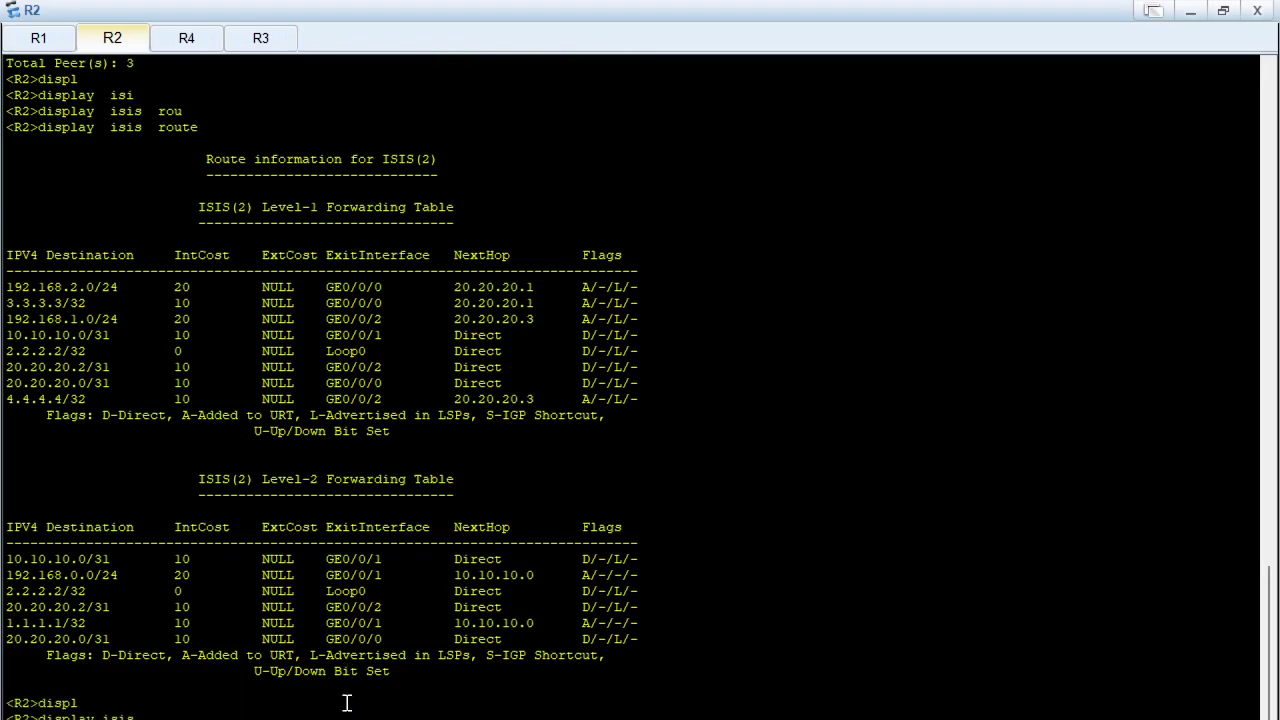
key(Tab)
text(interf)
key(Tab)
key(Return)
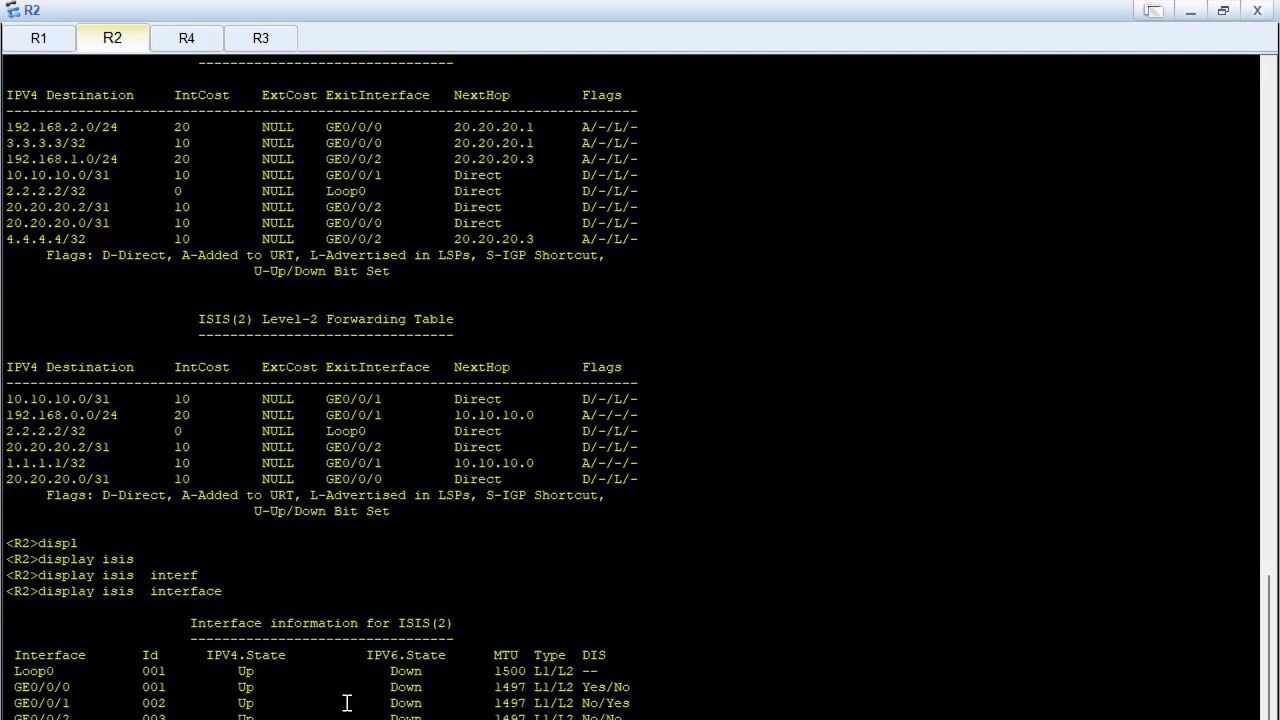
drag(14, 671, 624, 719)
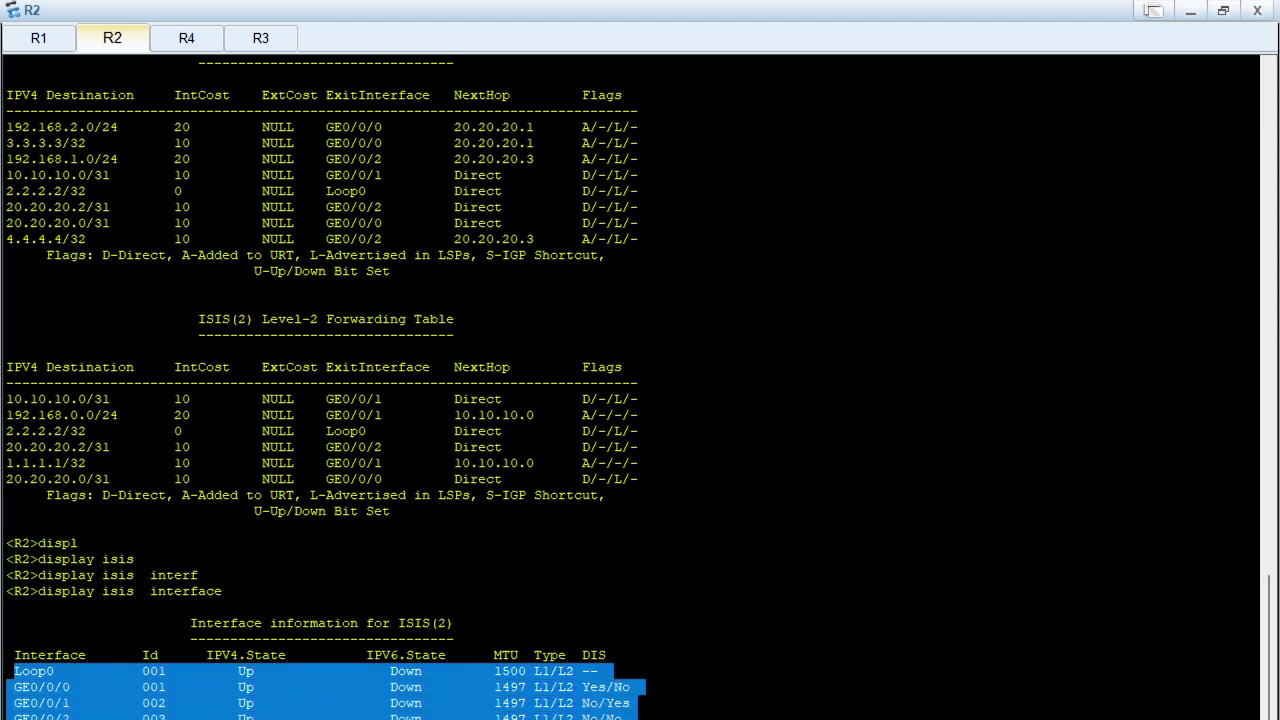
click(498, 710)
key(Return)
key(Return)
key(Return)
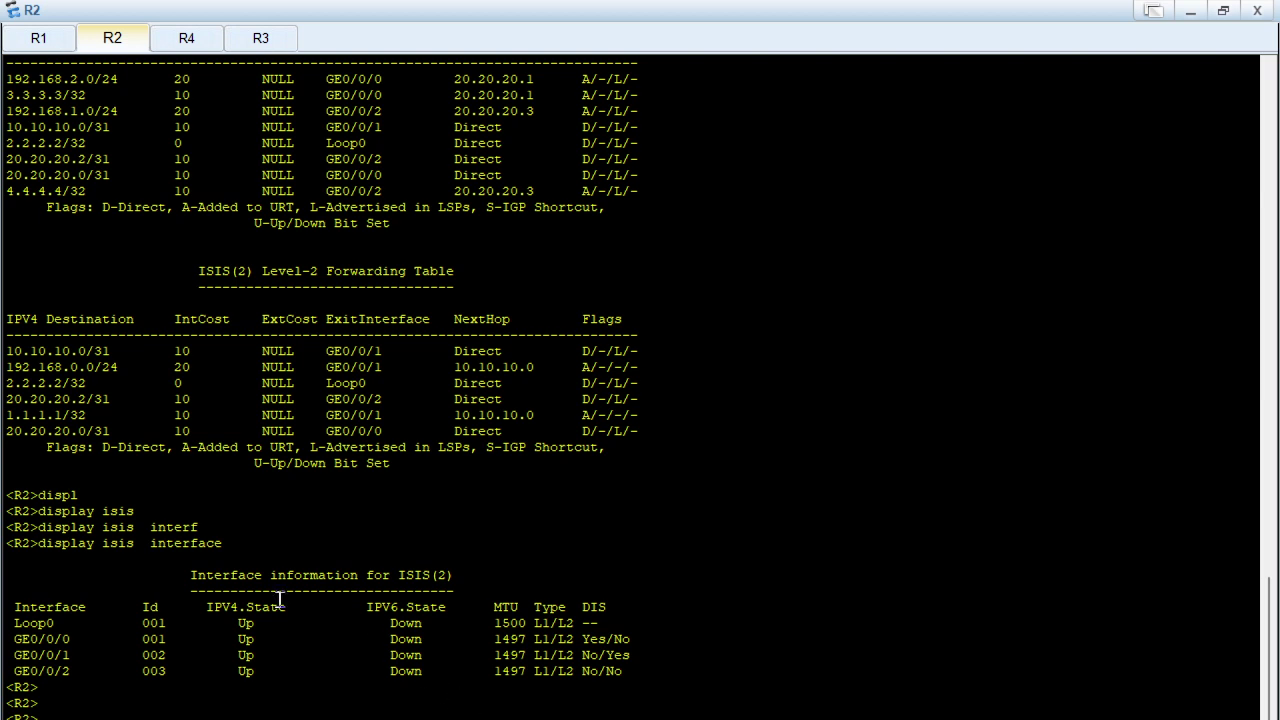
Step: Display R2's IS-IS link state database
text(disp)
key(Tab)
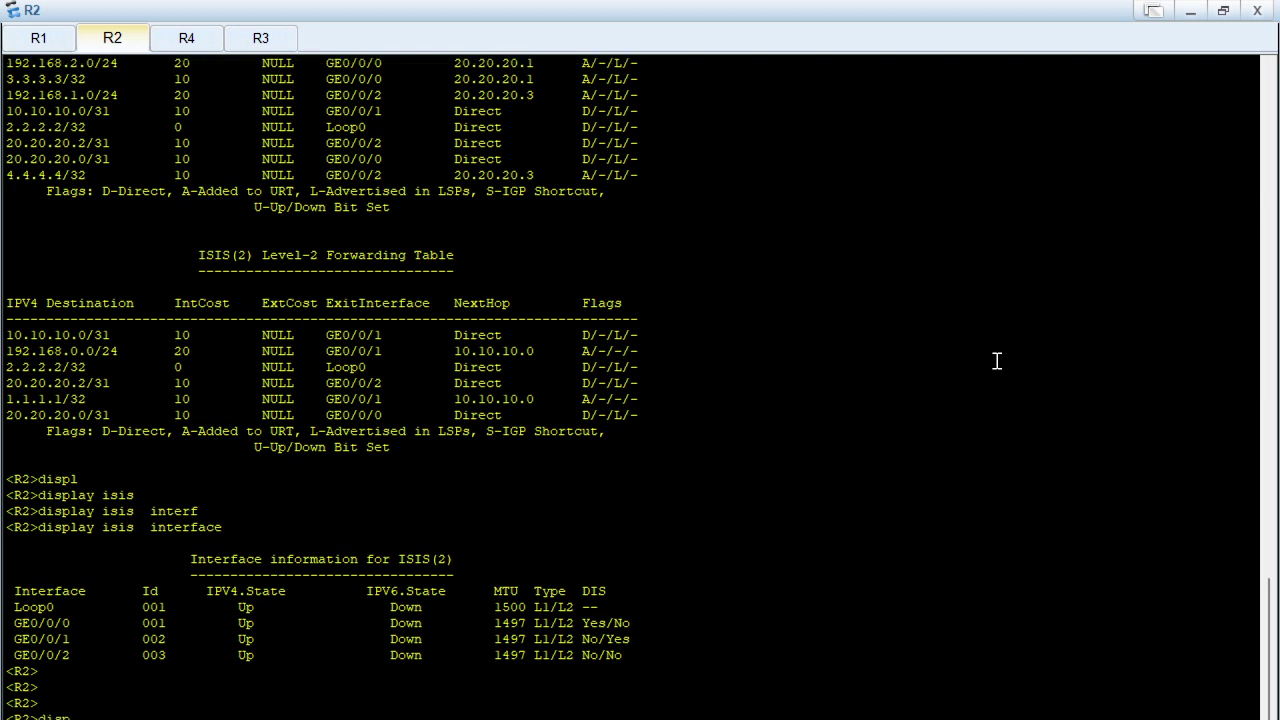
text(isis)
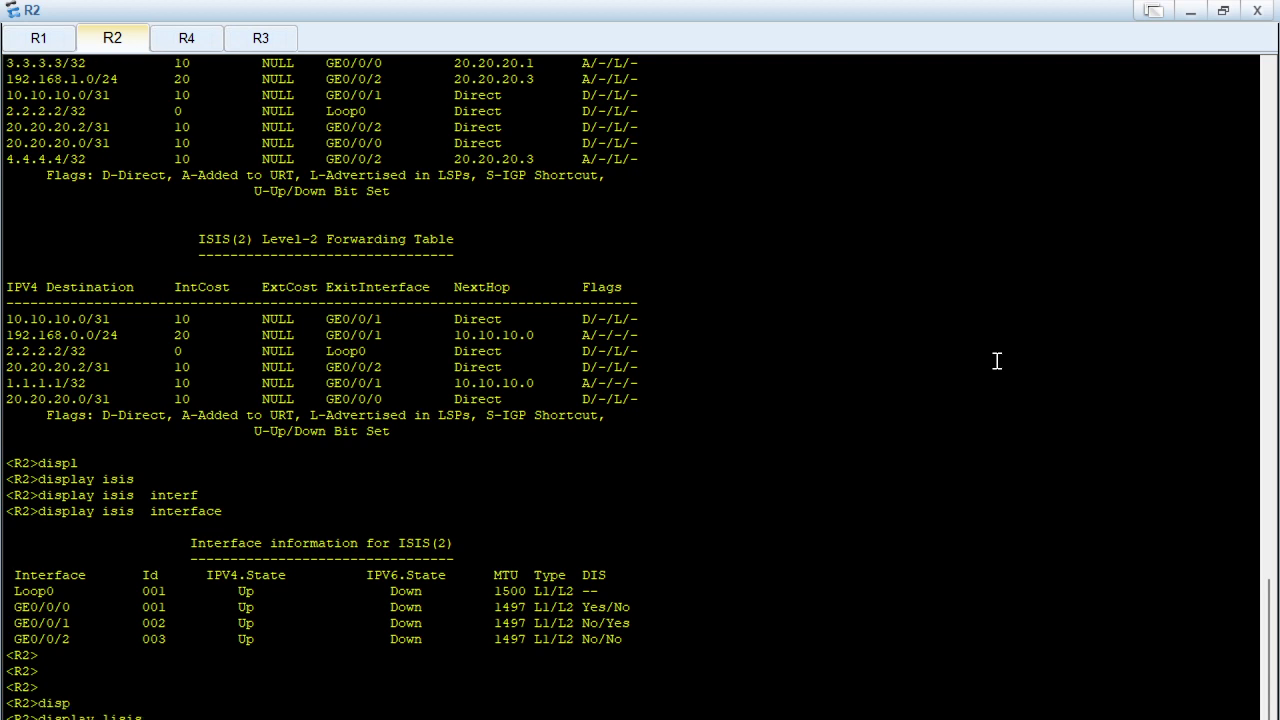
key(Tab)
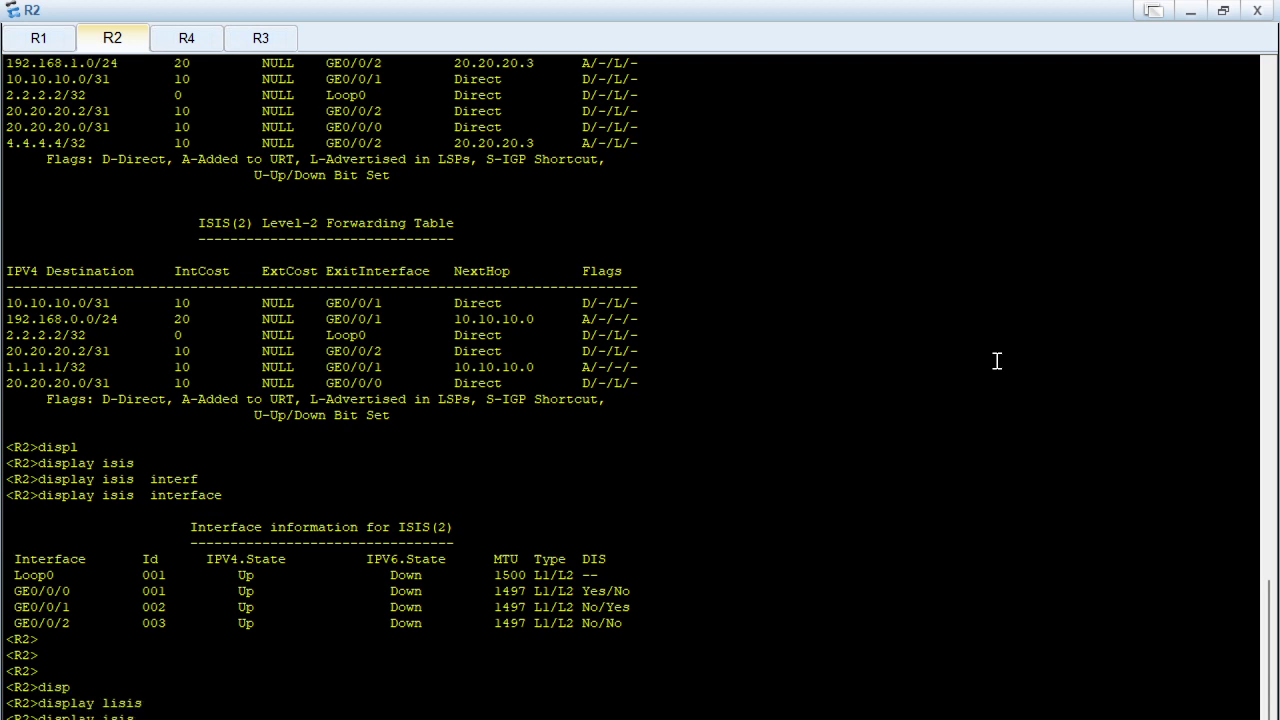
text(ls)
key(Tab)
key(Tab)
key(Return)
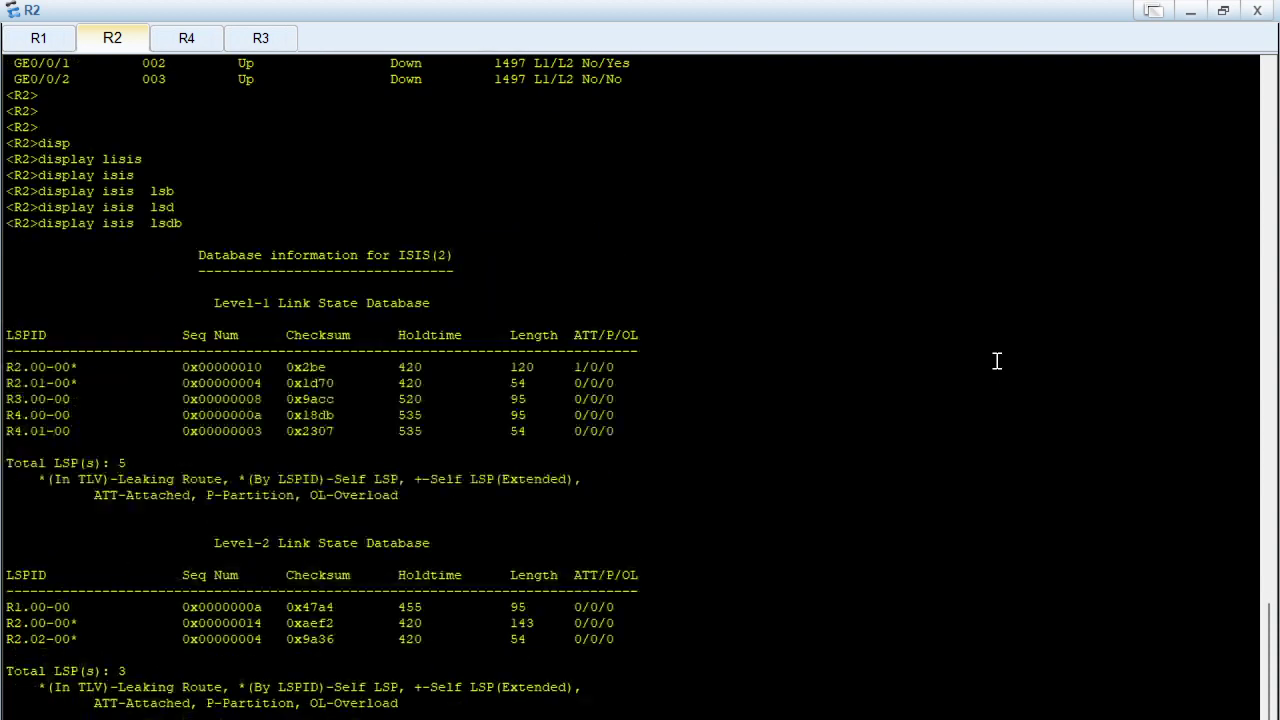
Step: Examine the LSP entries in R2's Level-1 and Level-2 link state databases, then return to the prompt
drag(110, 304, 583, 437)
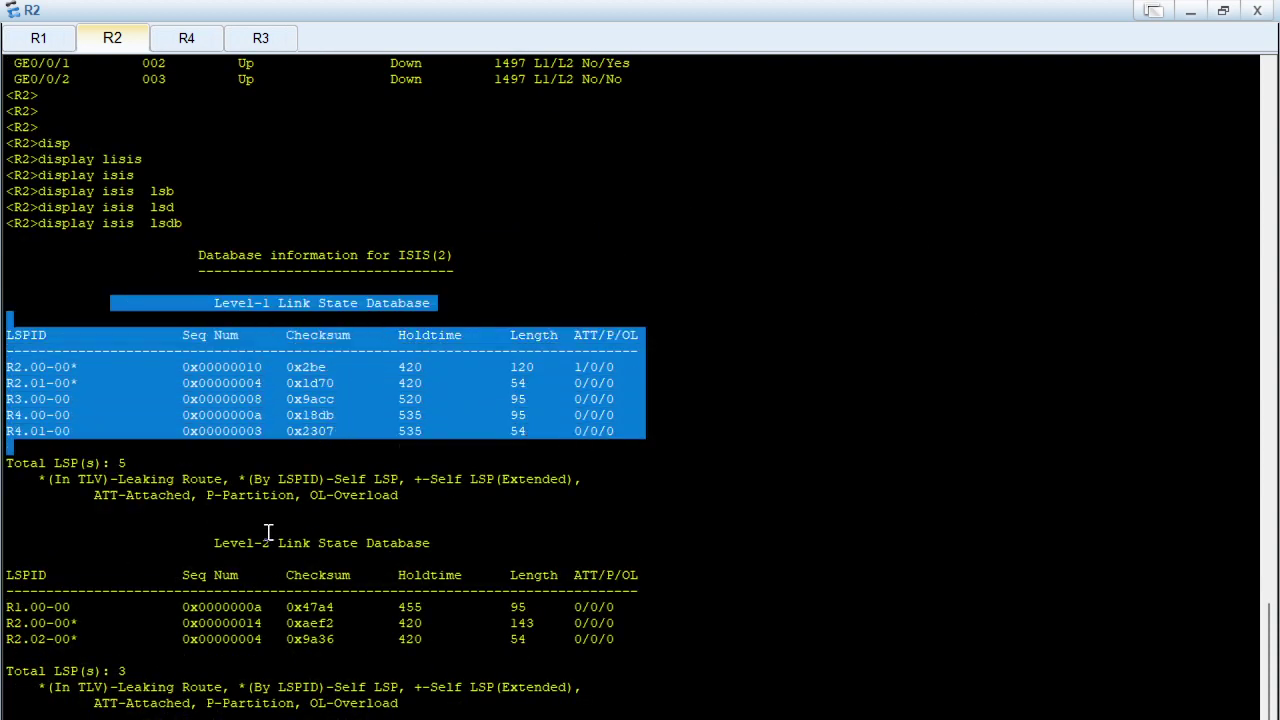
drag(74, 560, 518, 626)
drag(22, 350, 408, 705)
click(408, 705)
key(Return)
key(Return)
key(Return)
key(Return)
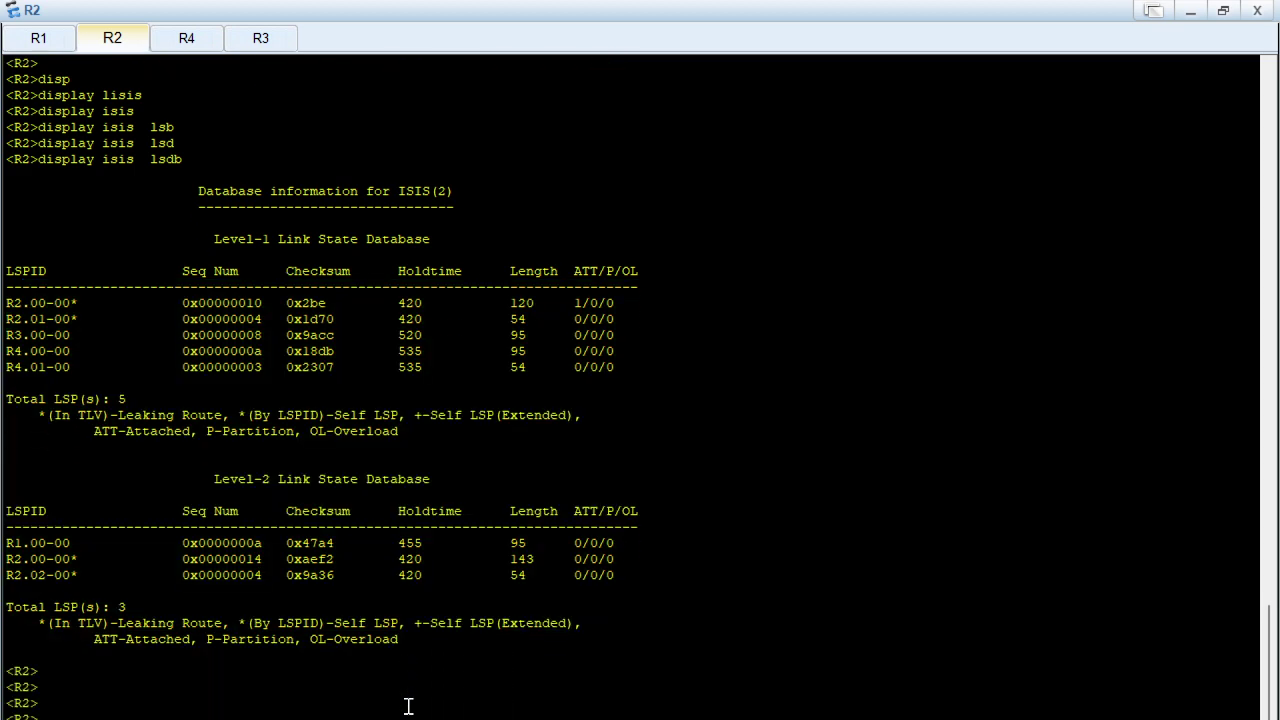
Step: Switch to R4's console and bring up its command prompt
click(203, 50)
key(Return)
key(Return)
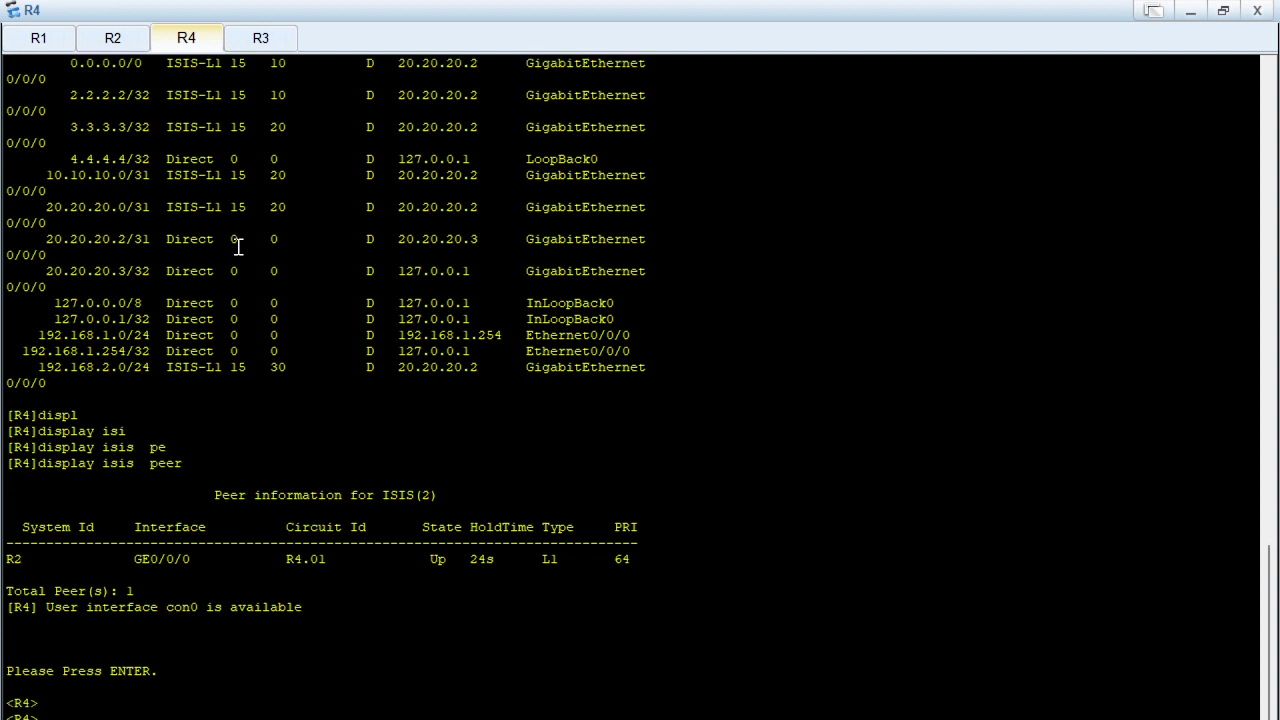
text(disp)
key(Tab)
text(lisis)
key(Tab)
text(pe)
key(Tab)
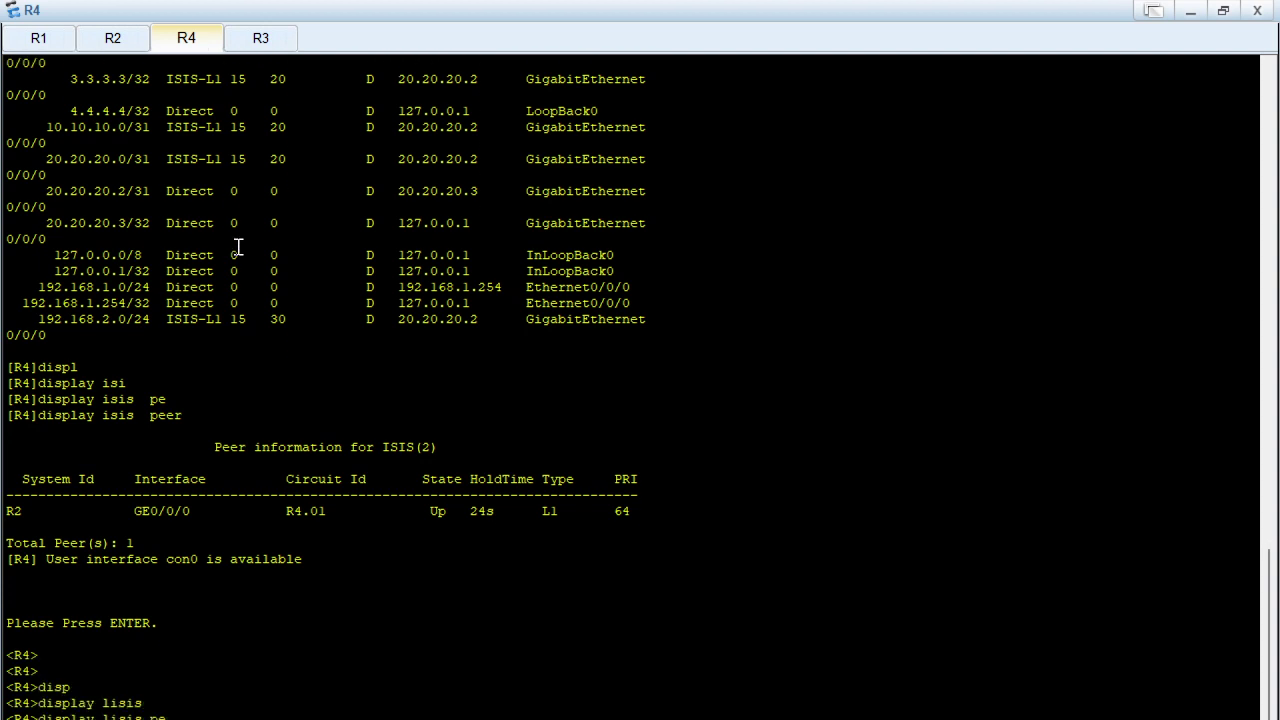
key(Return)
Step: Display R4's IS-IS peers with the correctly spelled command and check the adjacency type with R2
text(disp)
key(Tab)
text(lisis)
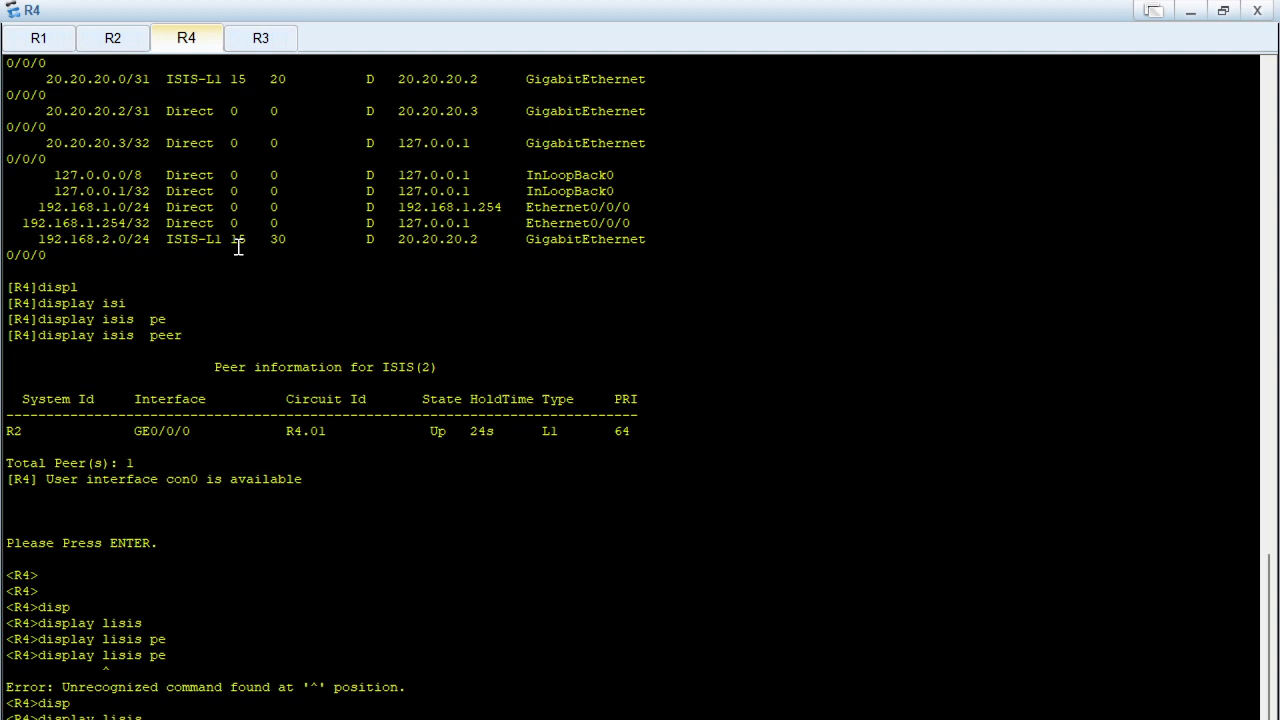
key(BackSpace)
key(BackSpace)
key(BackSpace)
key(BackSpace)
key(BackSpace)
text(isi)
key(Tab)
text(pe)
key(Tab)
key(Return)
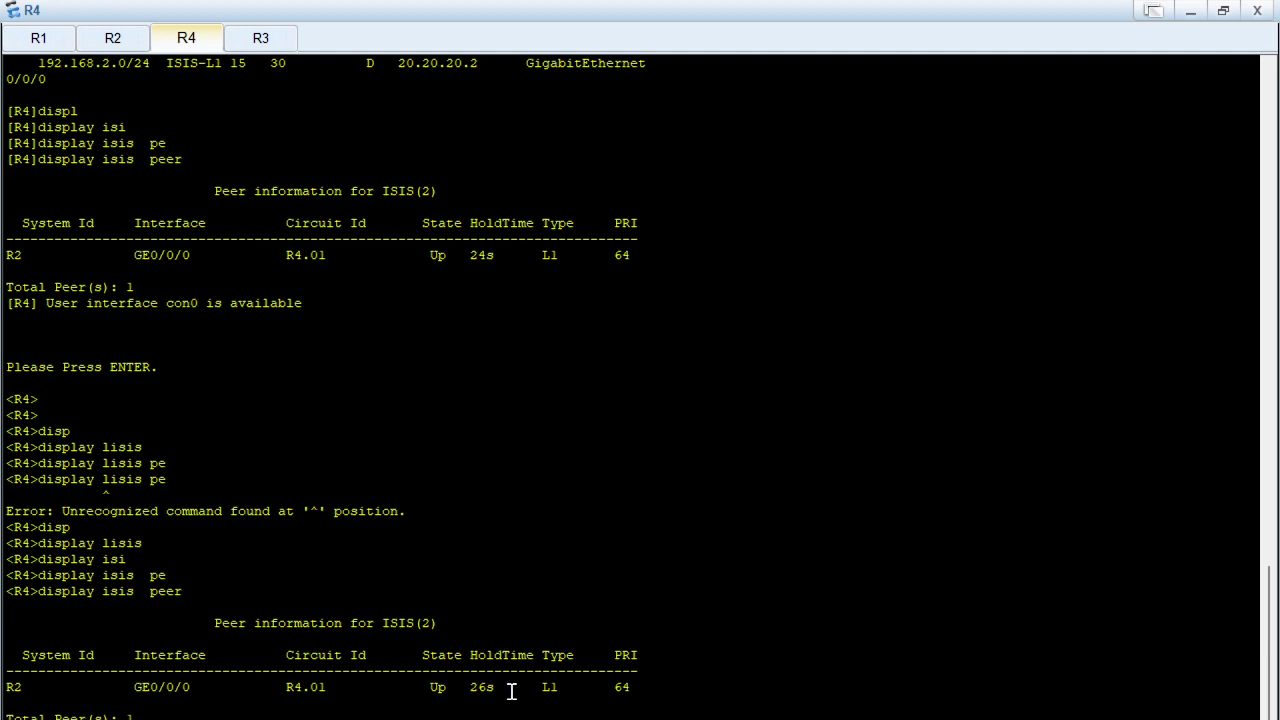
double_click(549, 687)
Step: Display R4's IS-IS link state database and examine its Level-1 LSP entries
text(displ)
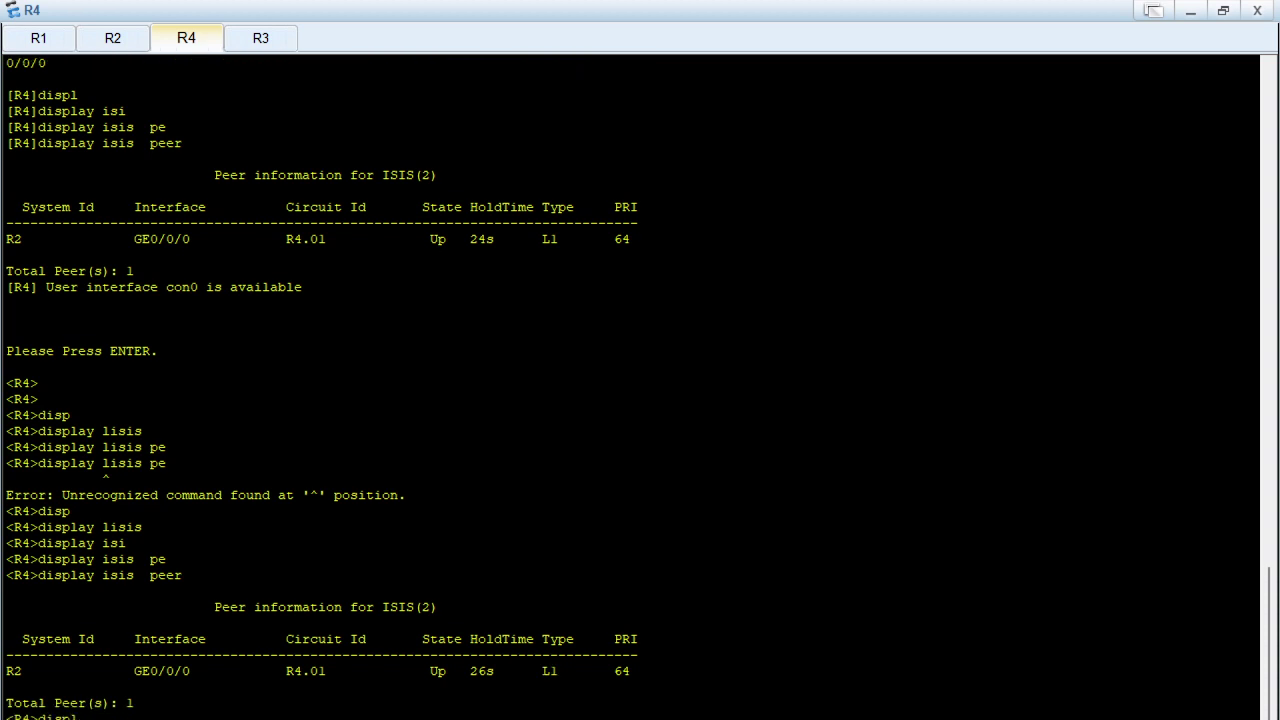
key(Tab)
text(isis)
key(Tab)
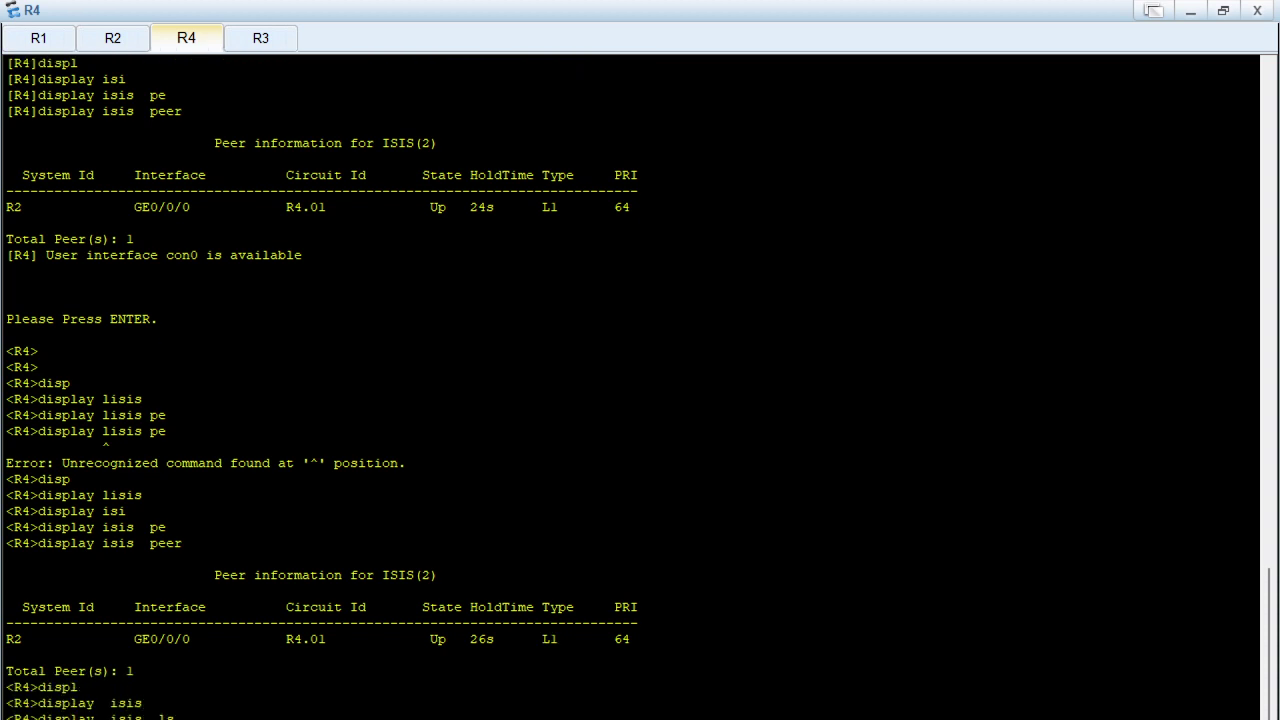
text(ls)
key(Tab)
key(Return)
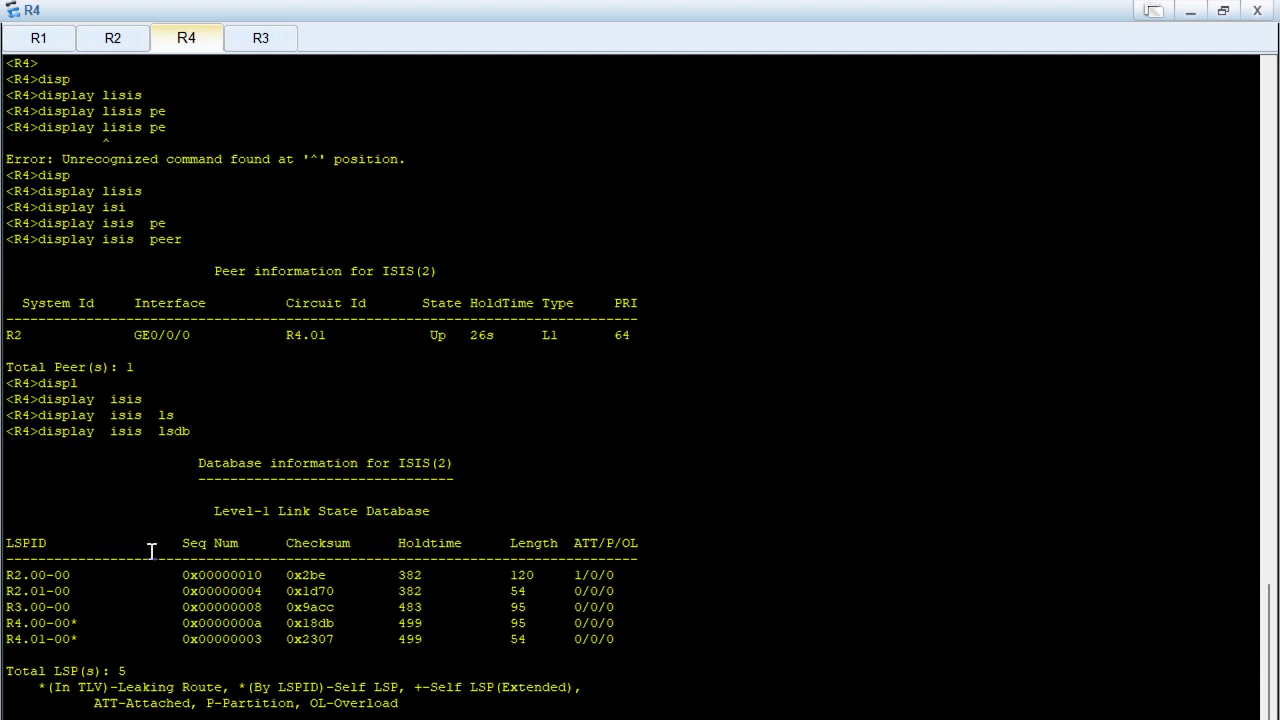
drag(40, 577, 594, 662)
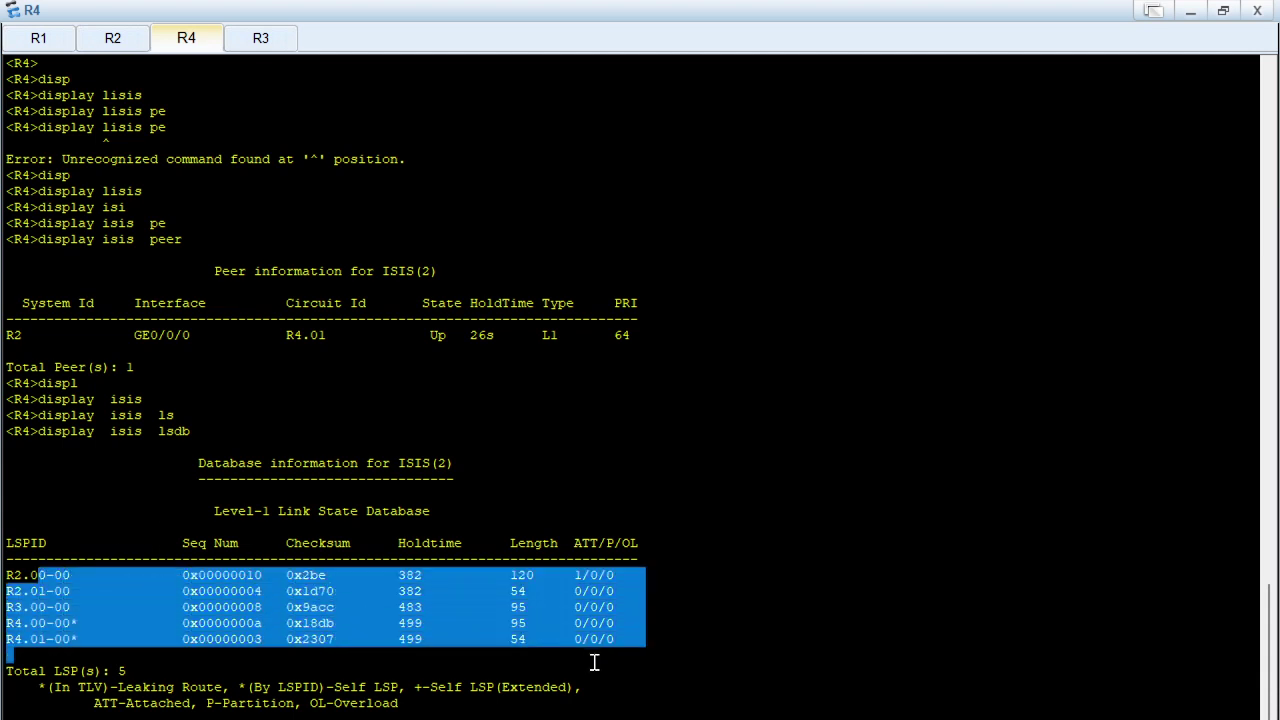
click(86, 559)
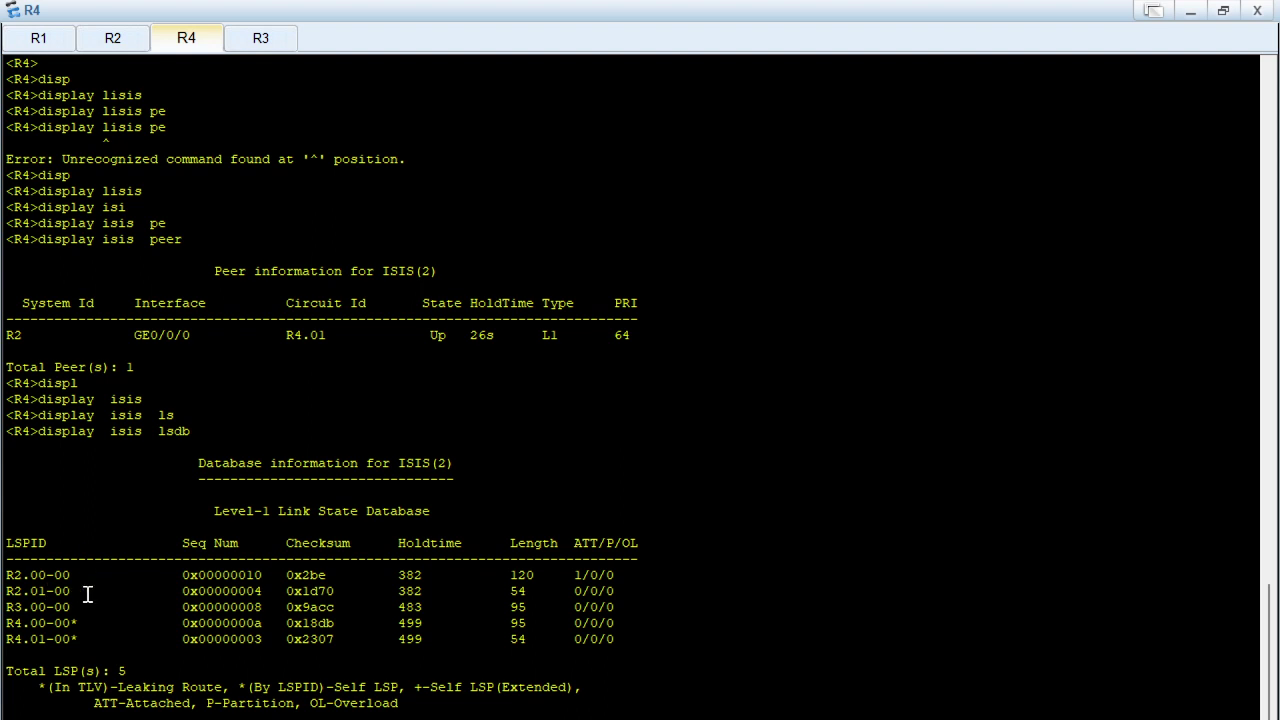
drag(87, 594, 343, 663)
click(254, 700)
Step: Display R4's IS-IS routes and examine the default route entry in the Level-1 forwarding table
text(displ)
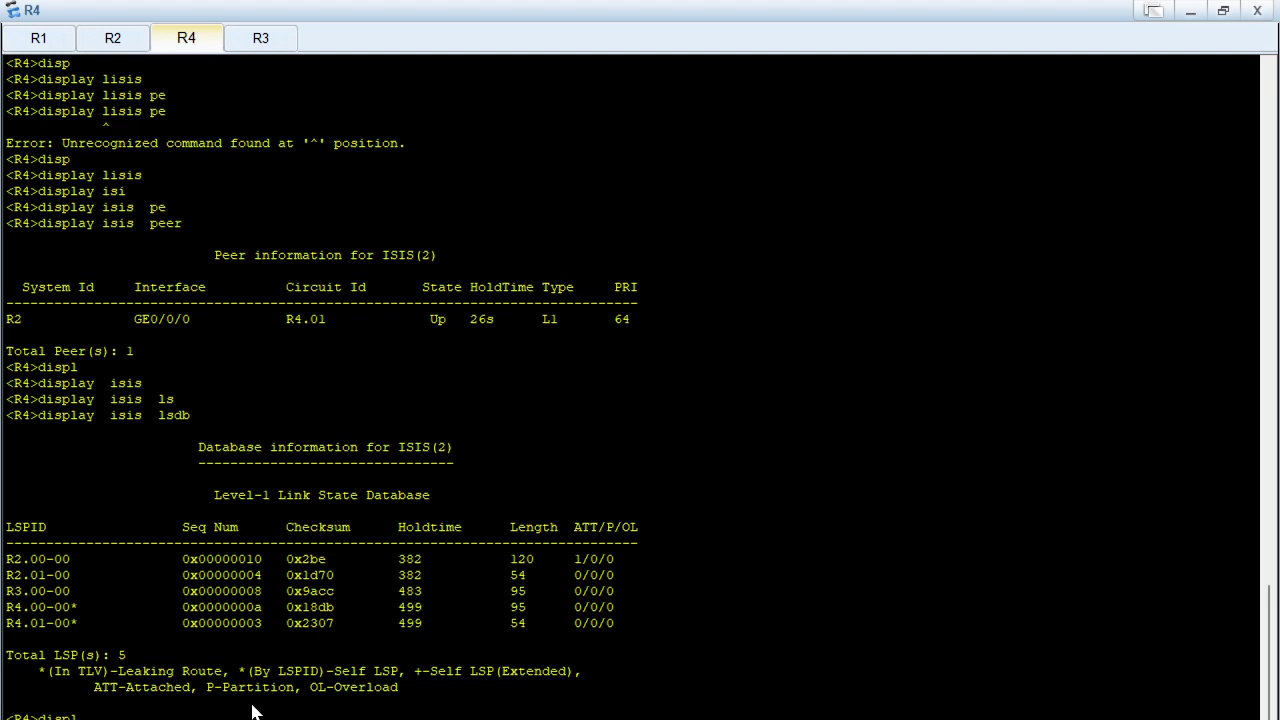
key(Tab)
text(isi)
key(Tab)
text(rou)
key(Tab)
key(Return)
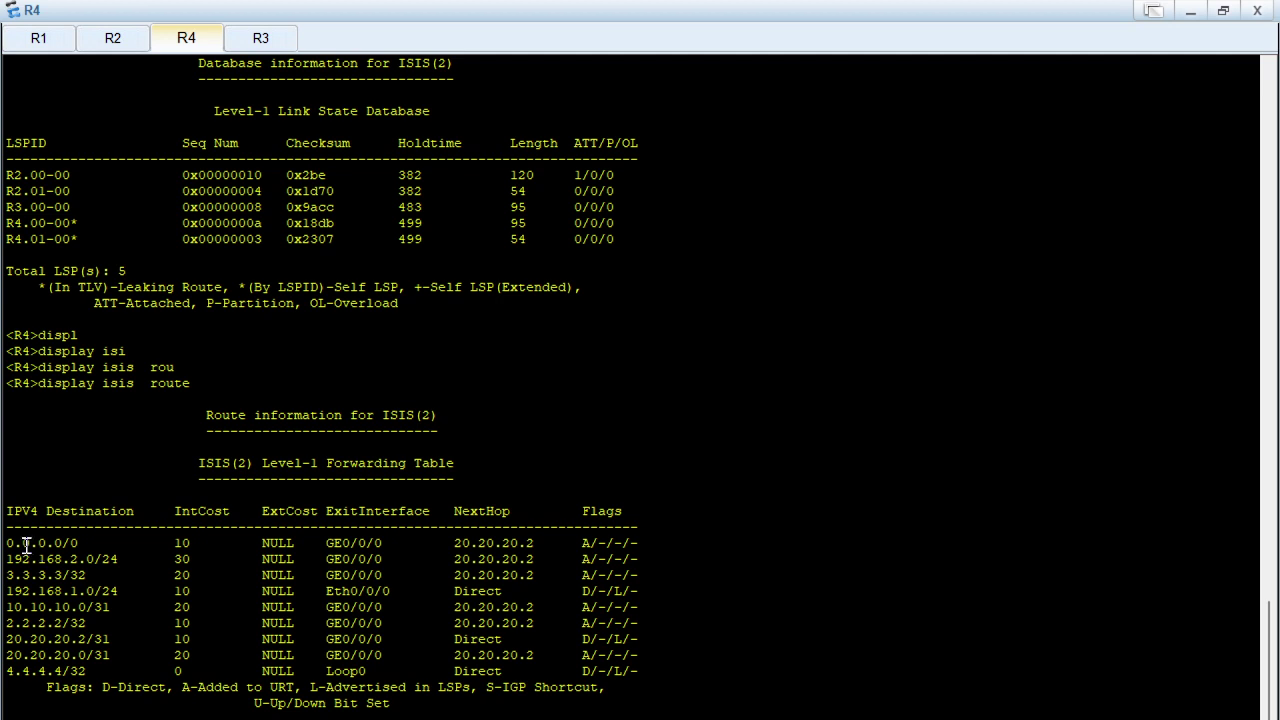
drag(24, 543, 369, 538)
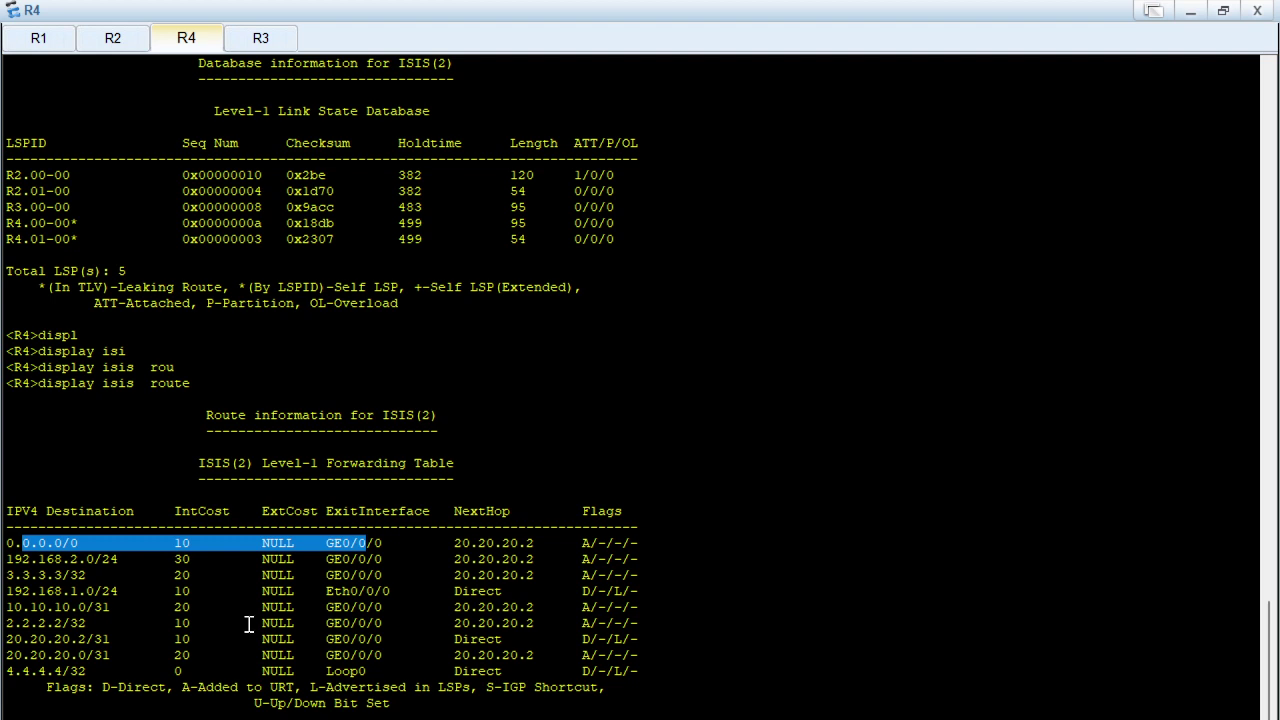
click(248, 624)
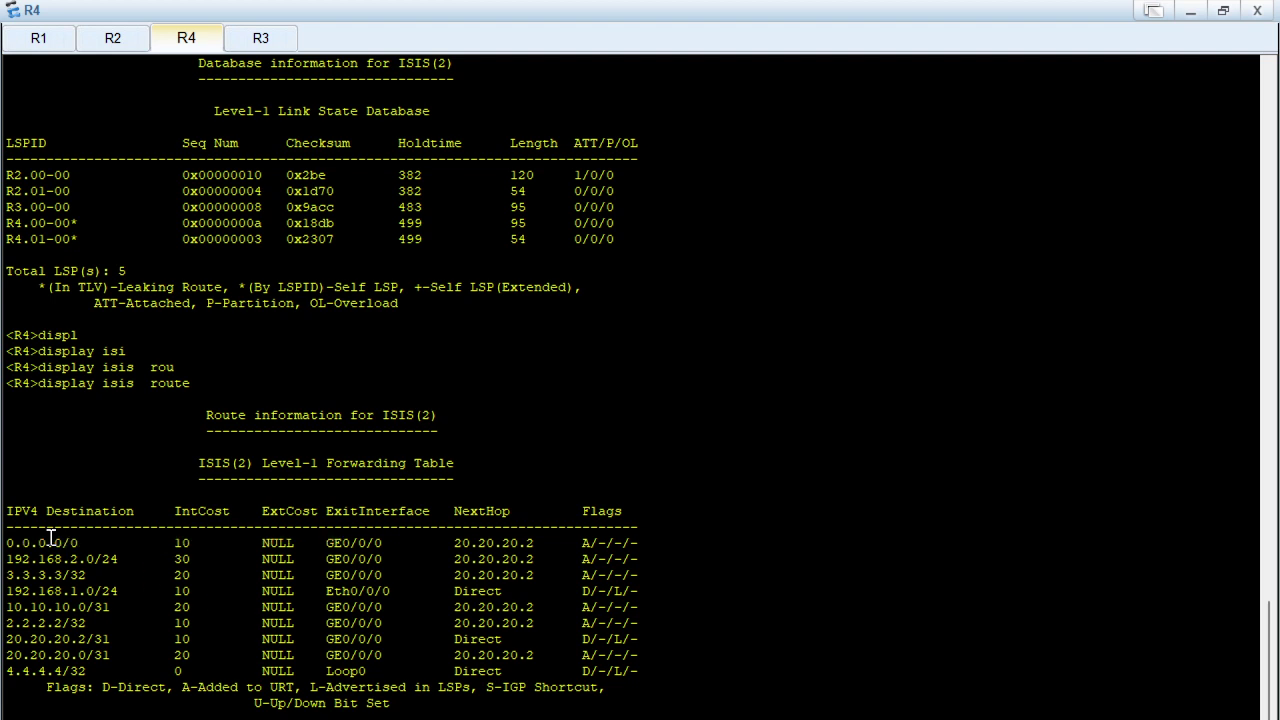
drag(14, 541, 168, 556)
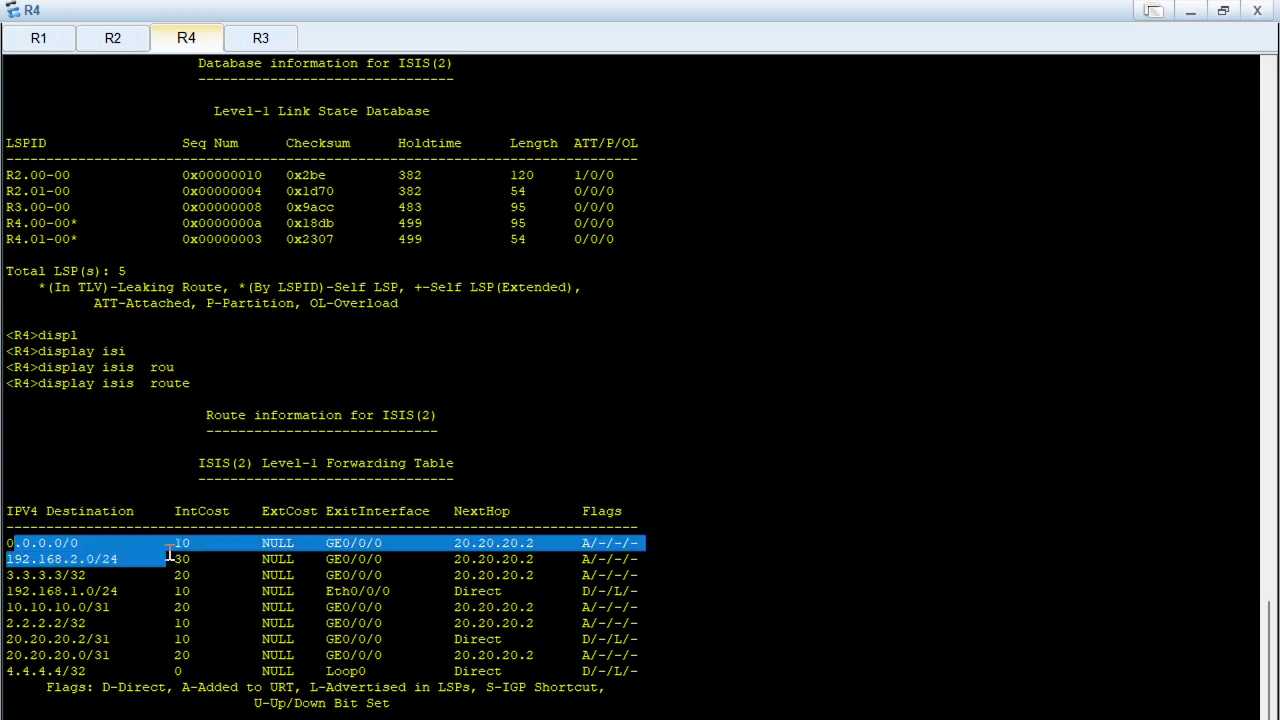
click(466, 575)
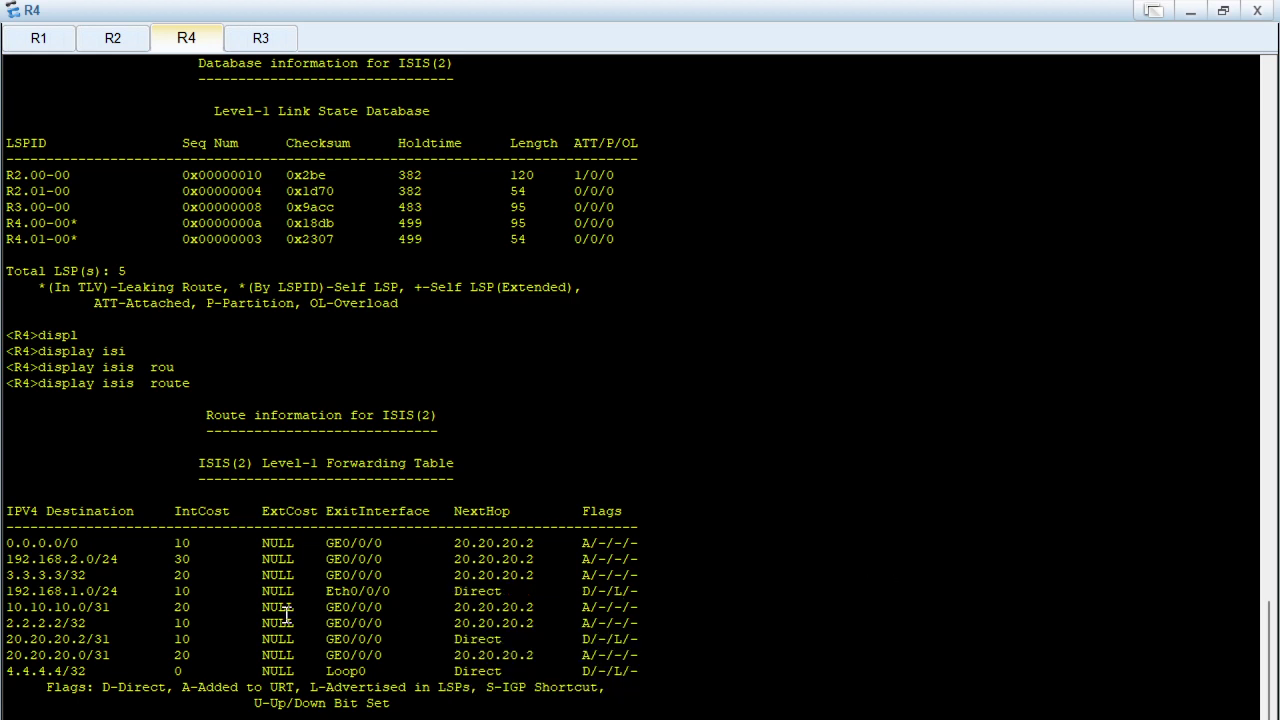
Step: Display R4's IP routing table and examine the default route's protocol and next hop along with the other entries
text(displ)
key(Tab)
text(ip rou)
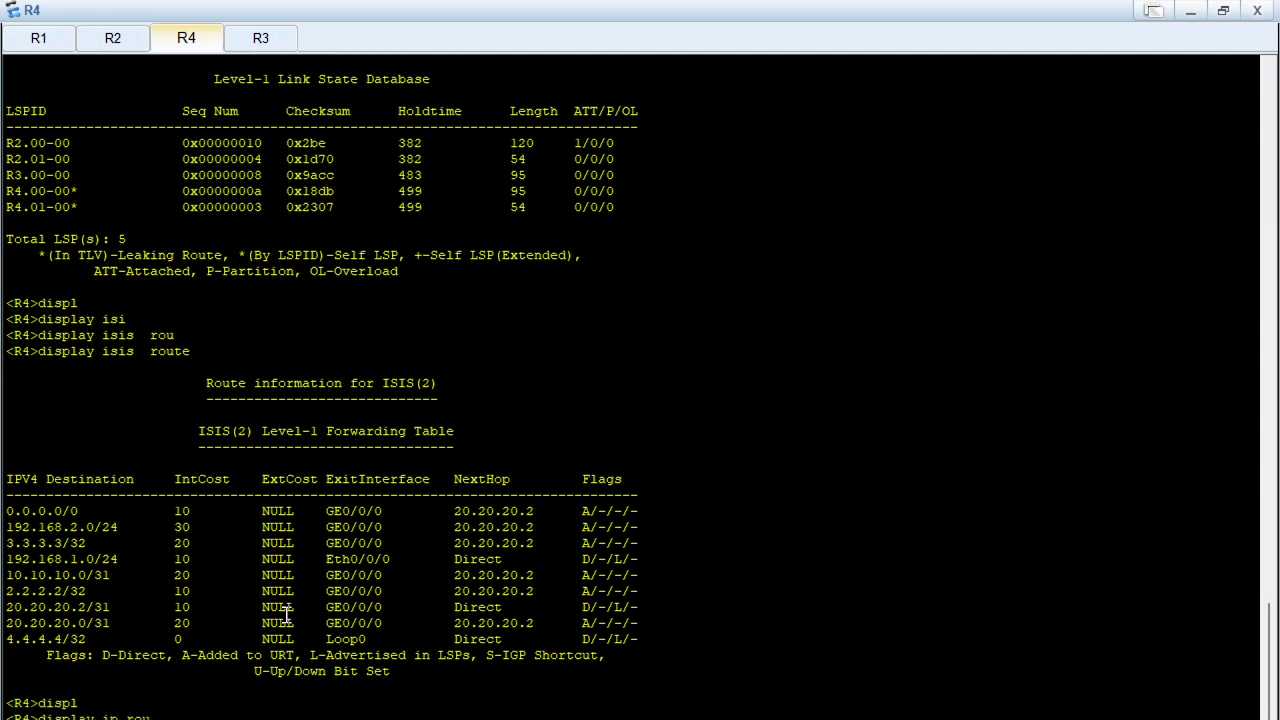
key(Tab)
key(Return)
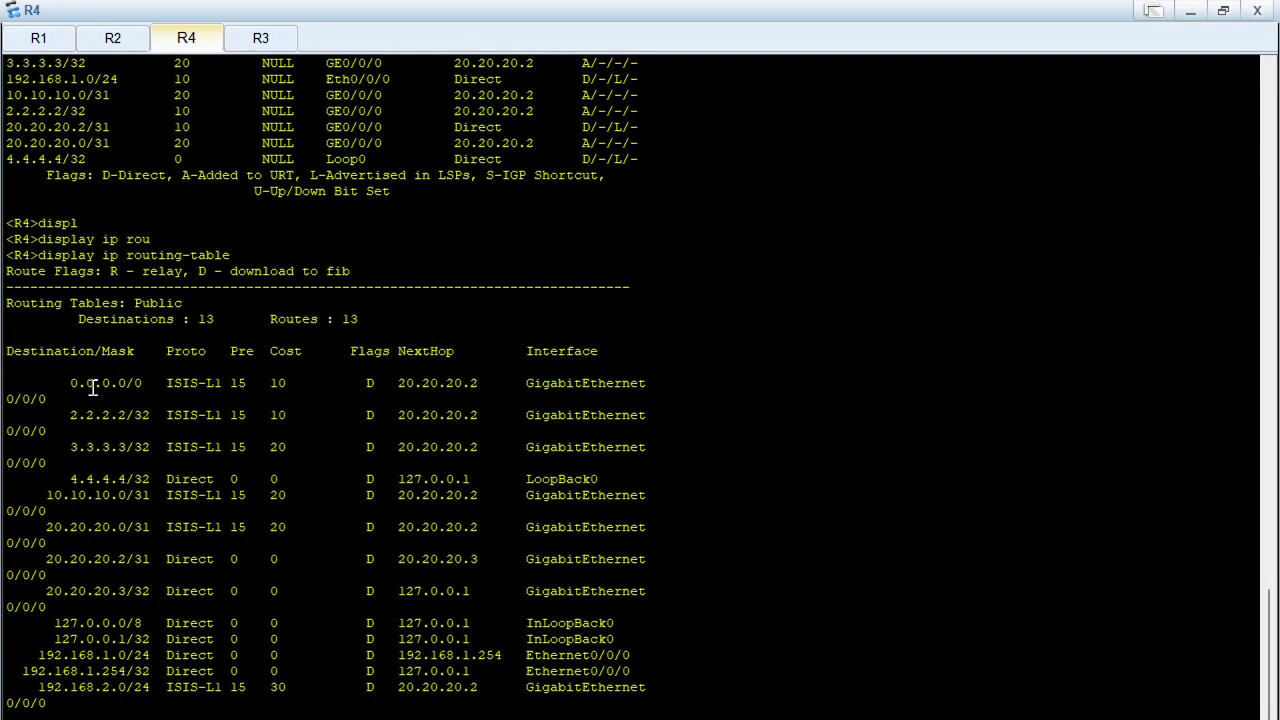
drag(74, 383, 229, 390)
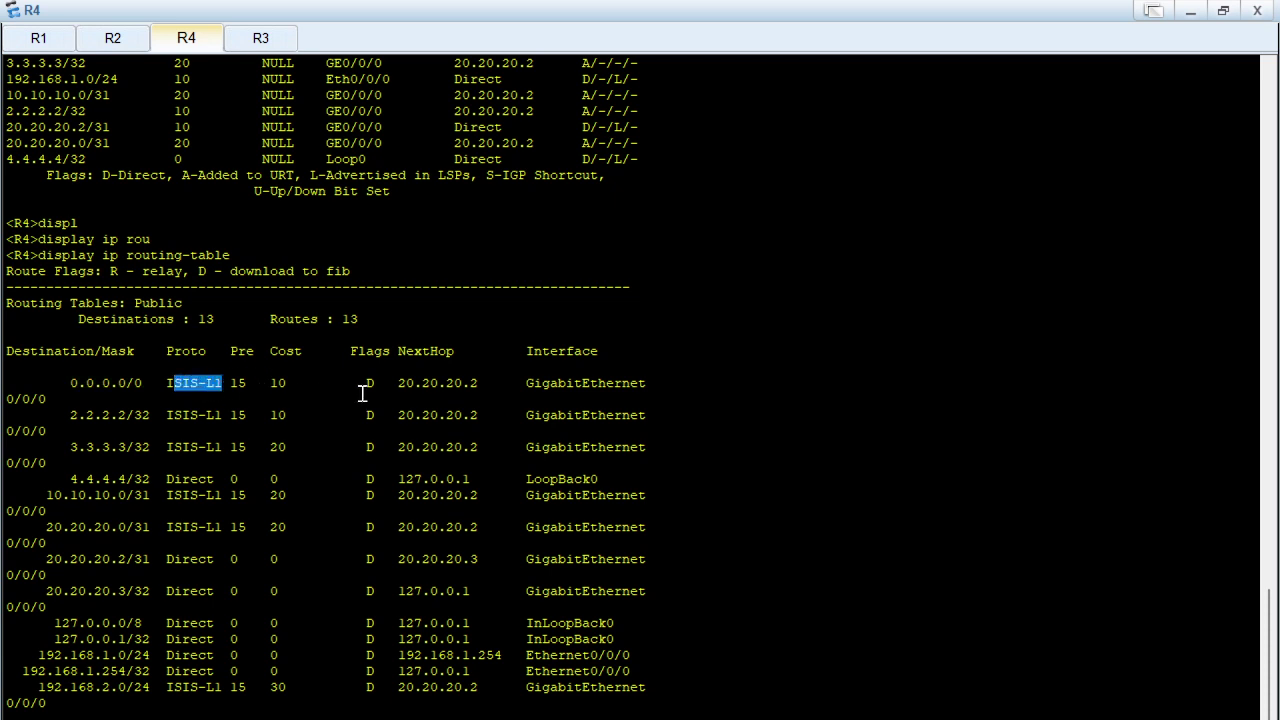
click(461, 383)
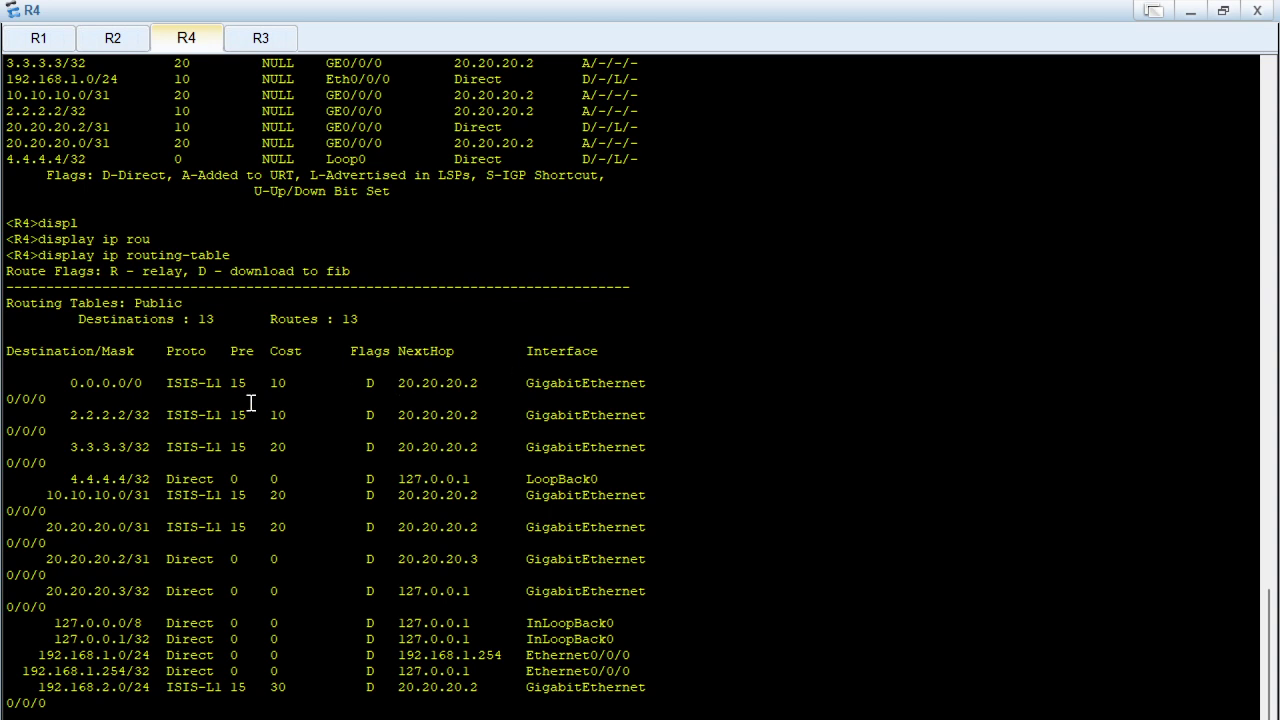
drag(23, 366, 629, 398)
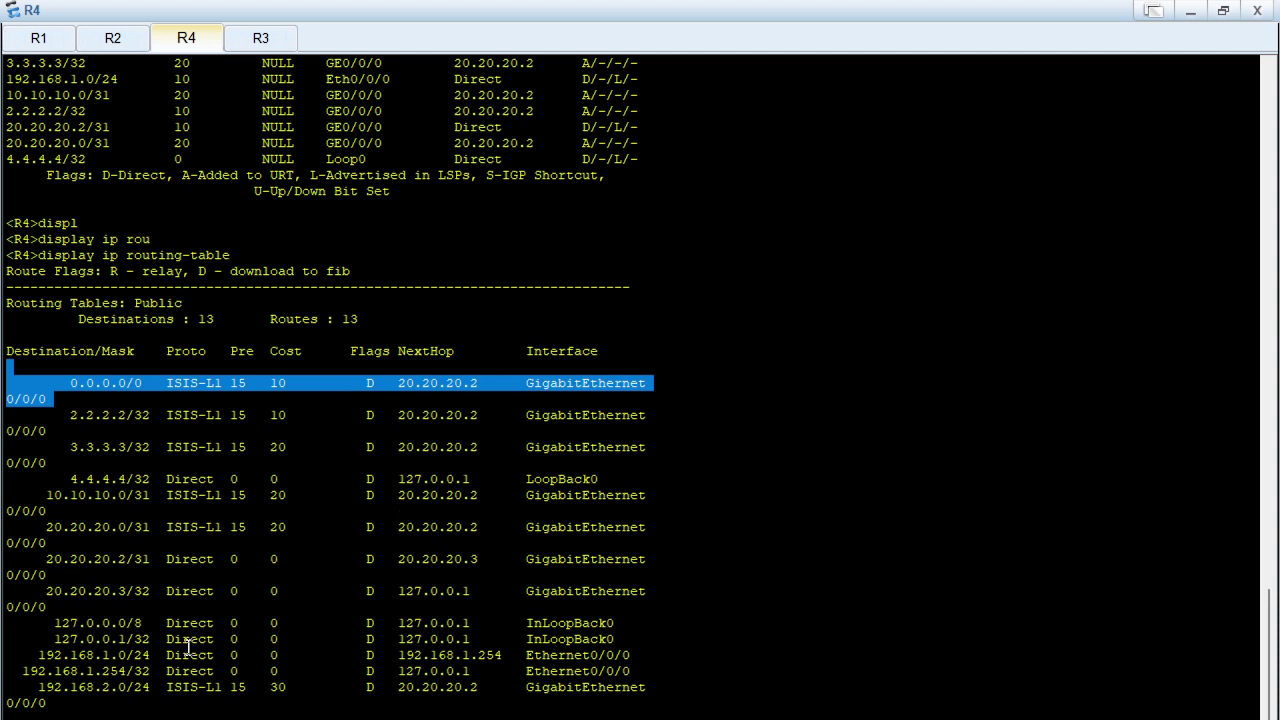
drag(49, 703, 13, 360)
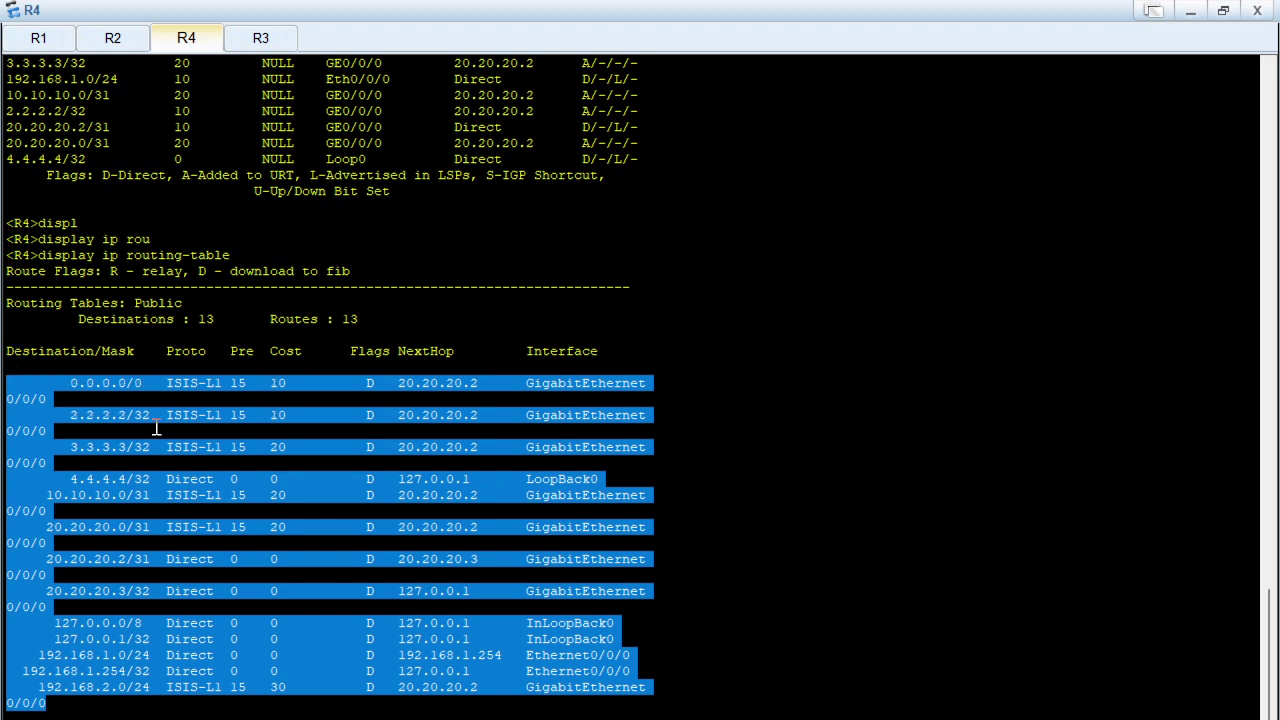
click(243, 498)
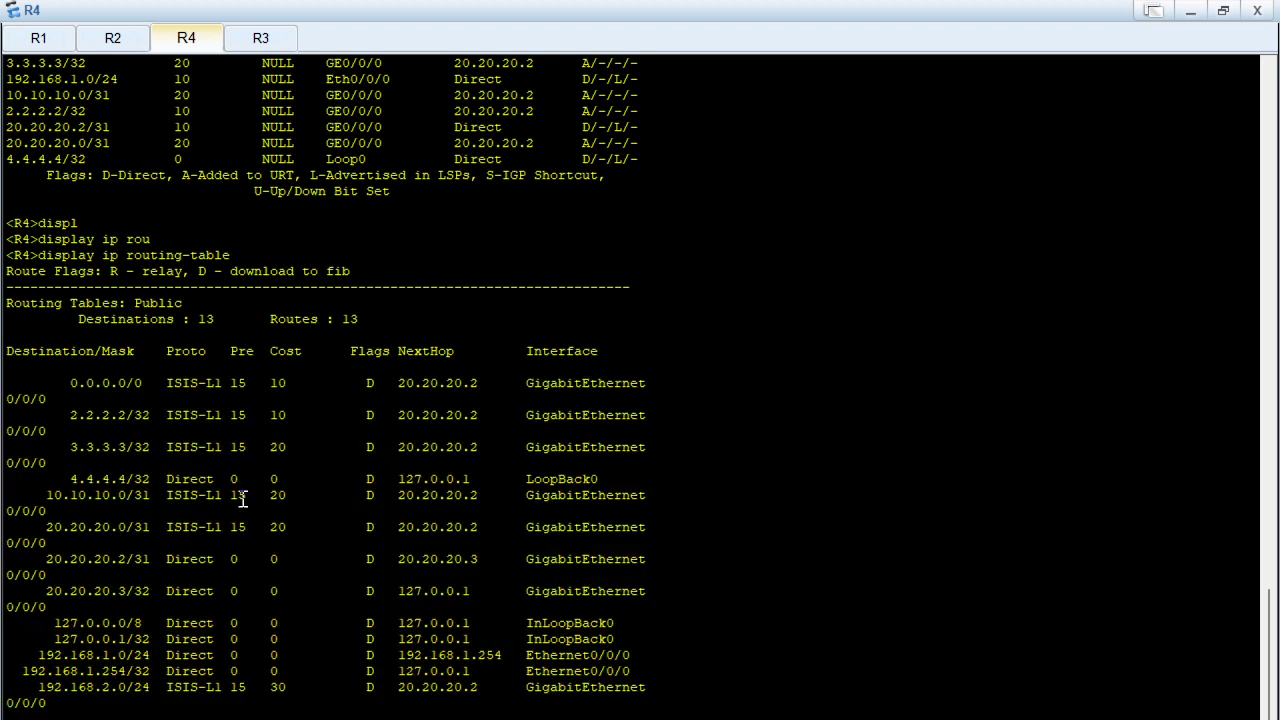
Step: Display R4's IP routing table again and review its IS-IS Level-1 routes, including the 0.0.0.0/0 entry
text(displ)
key(Tab)
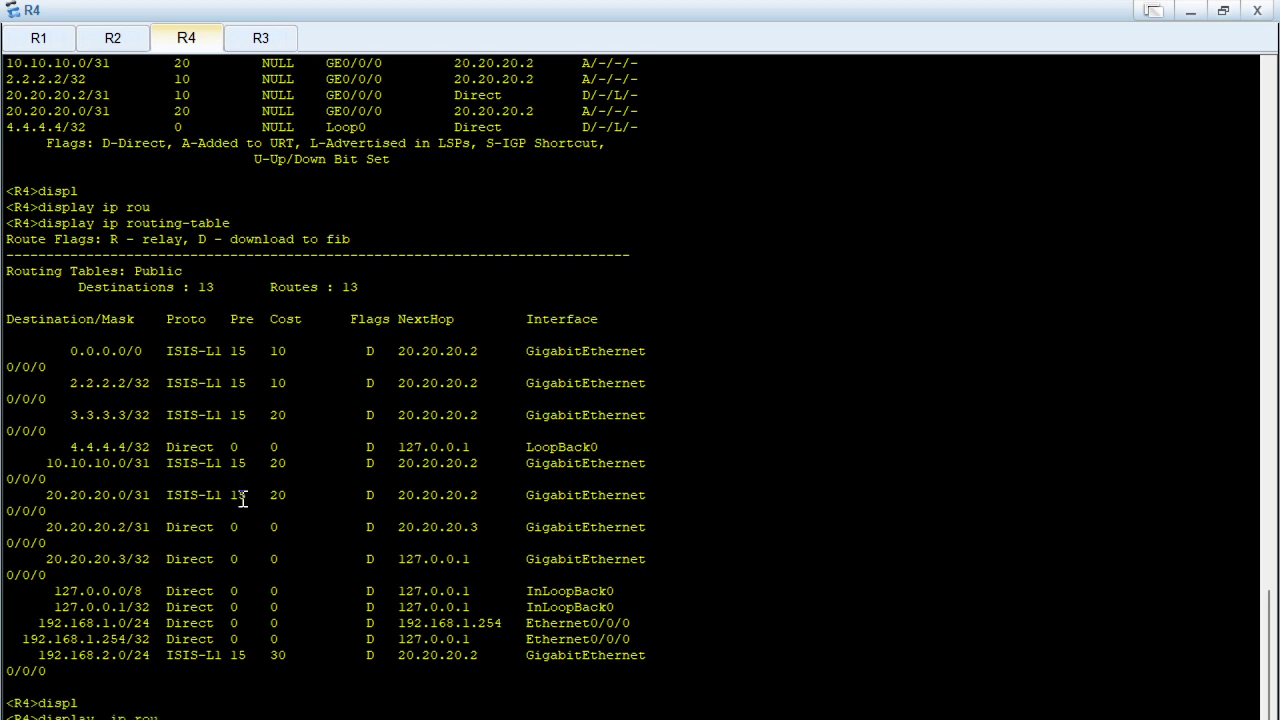
text(ip rou)
key(Tab)
key(Return)
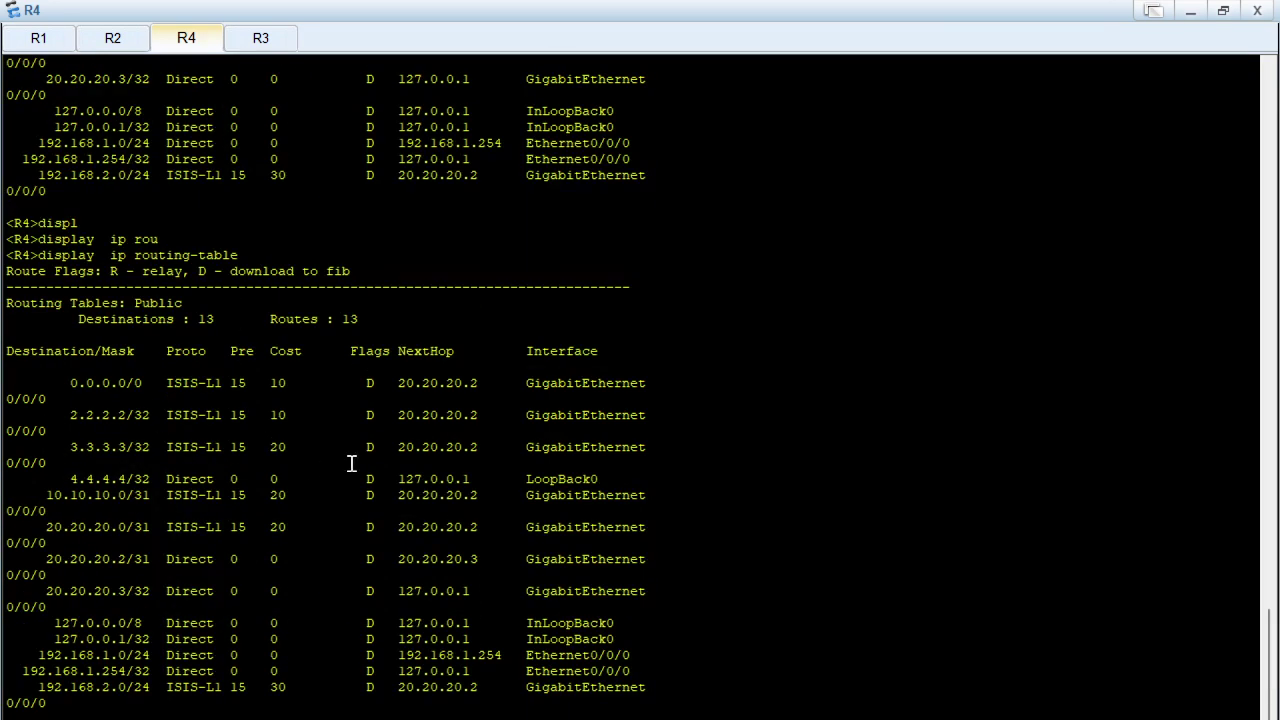
drag(216, 447, 238, 495)
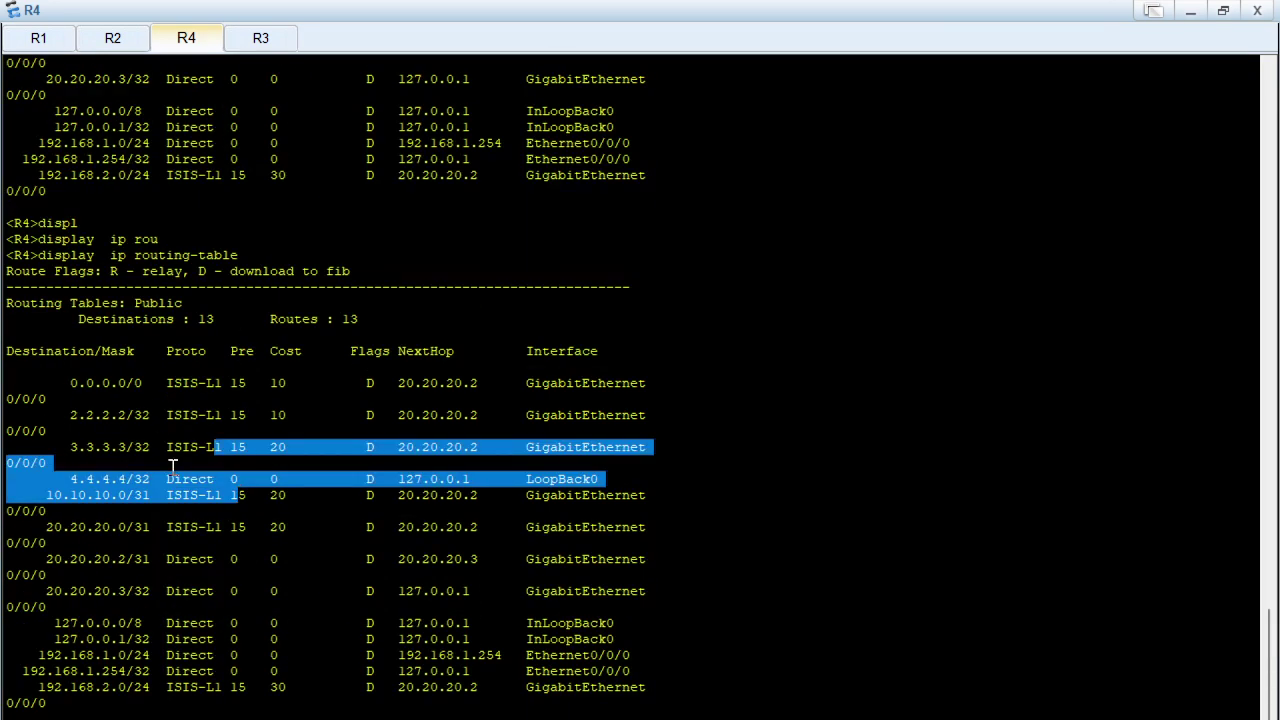
click(172, 469)
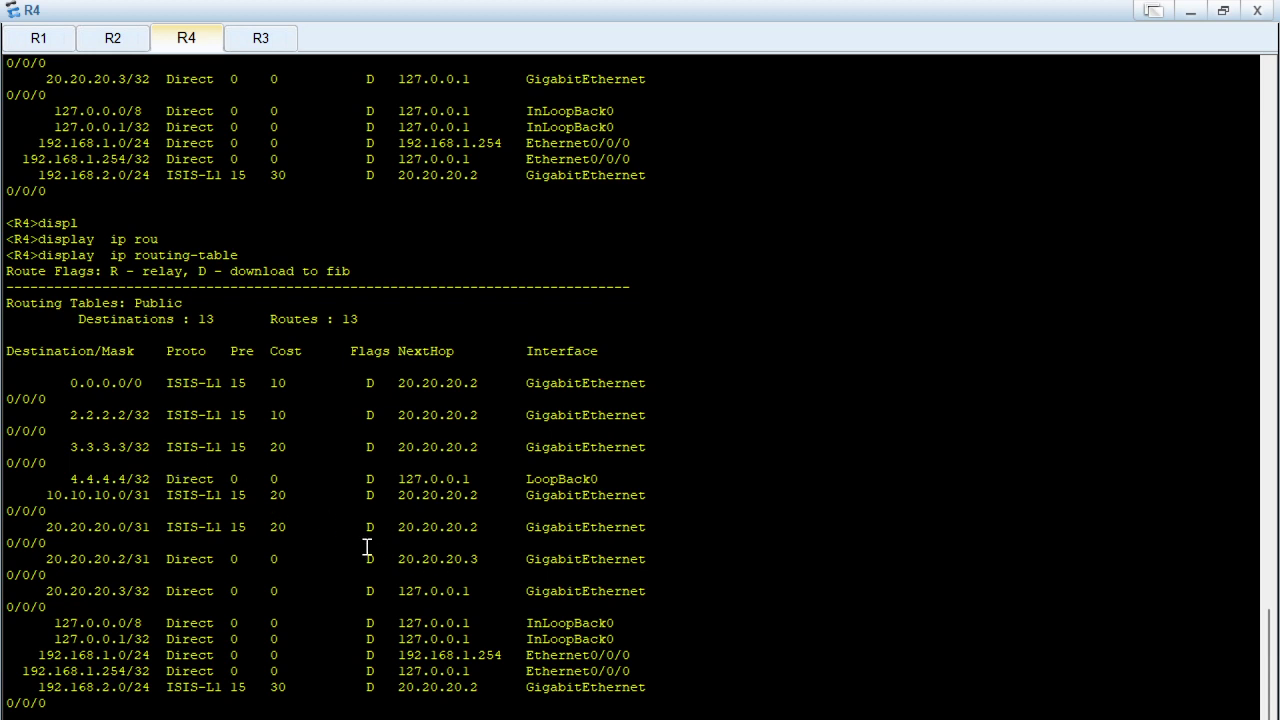
drag(59, 369, 482, 398)
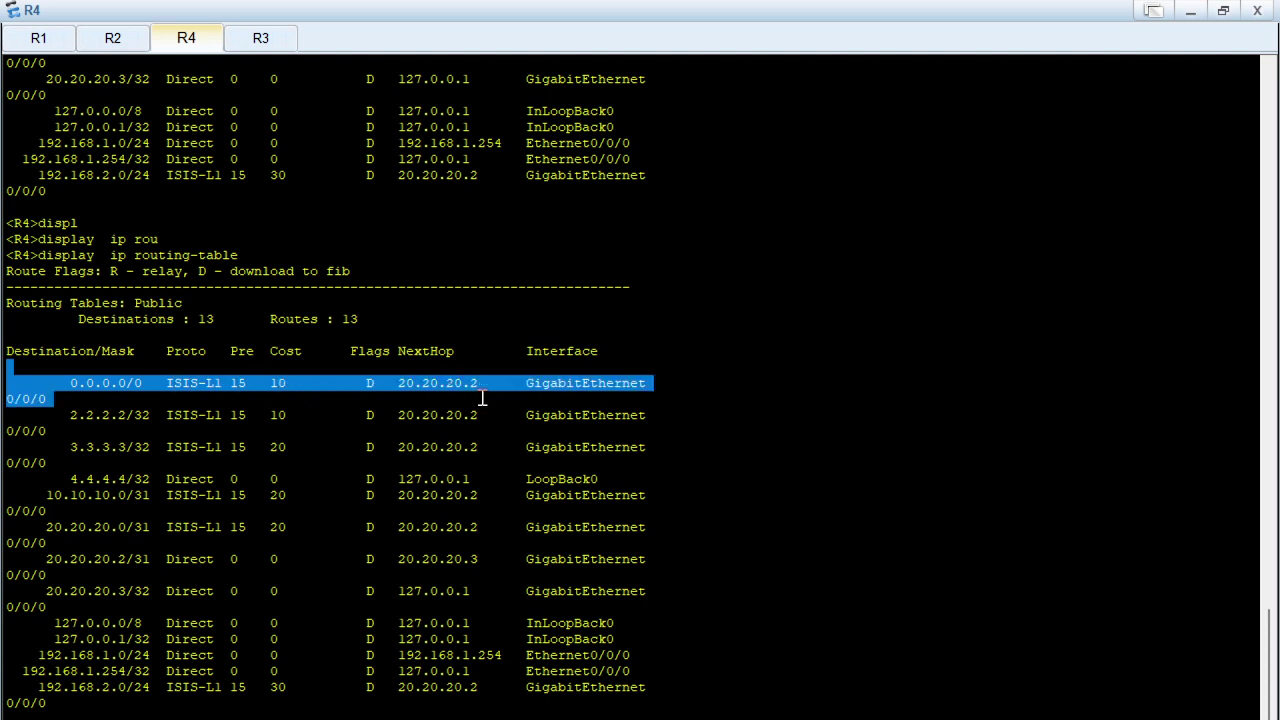
click(389, 480)
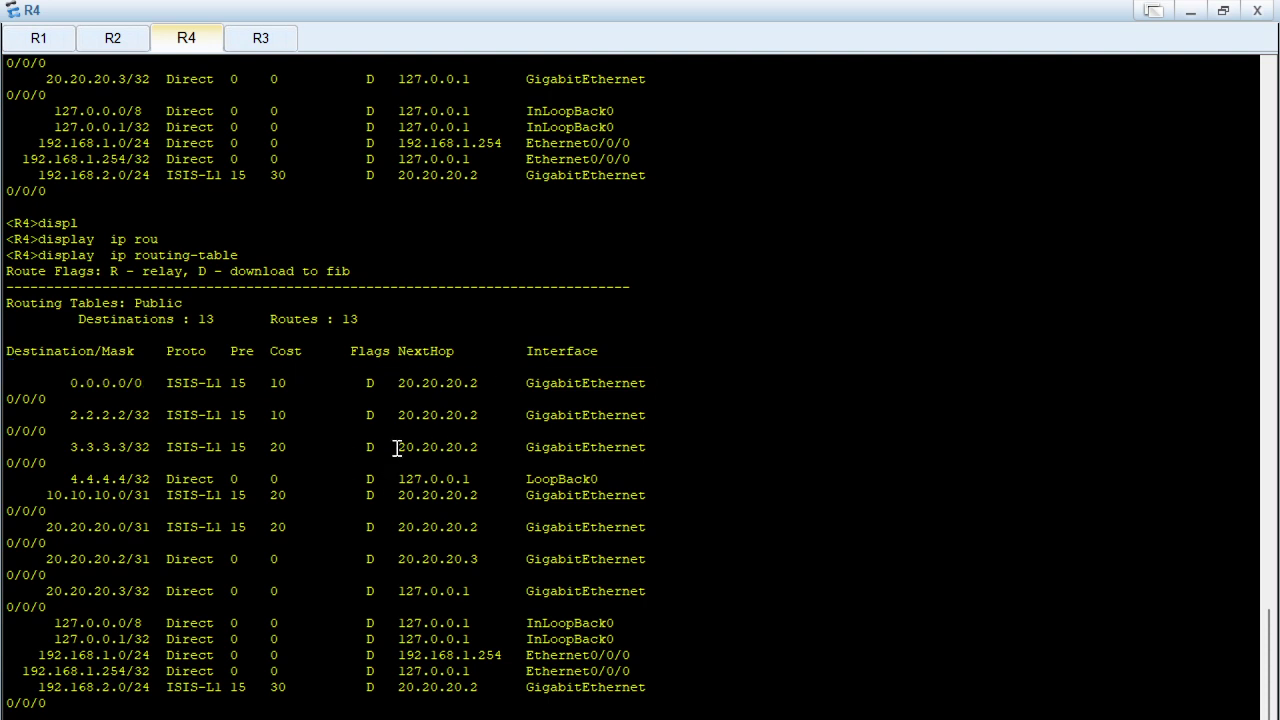
Step: Return to the topology, open PC1 and check its static IPv4 address, subnet mask and gateway
click(1192, 12)
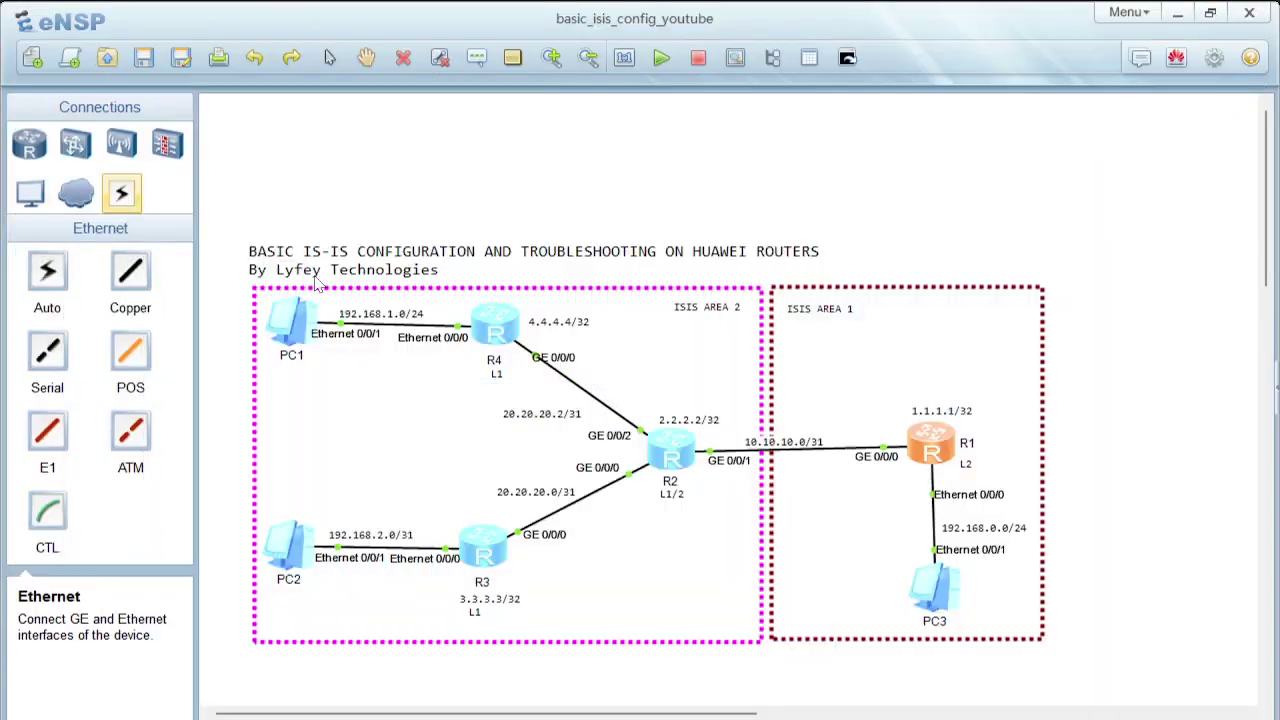
double_click(296, 341)
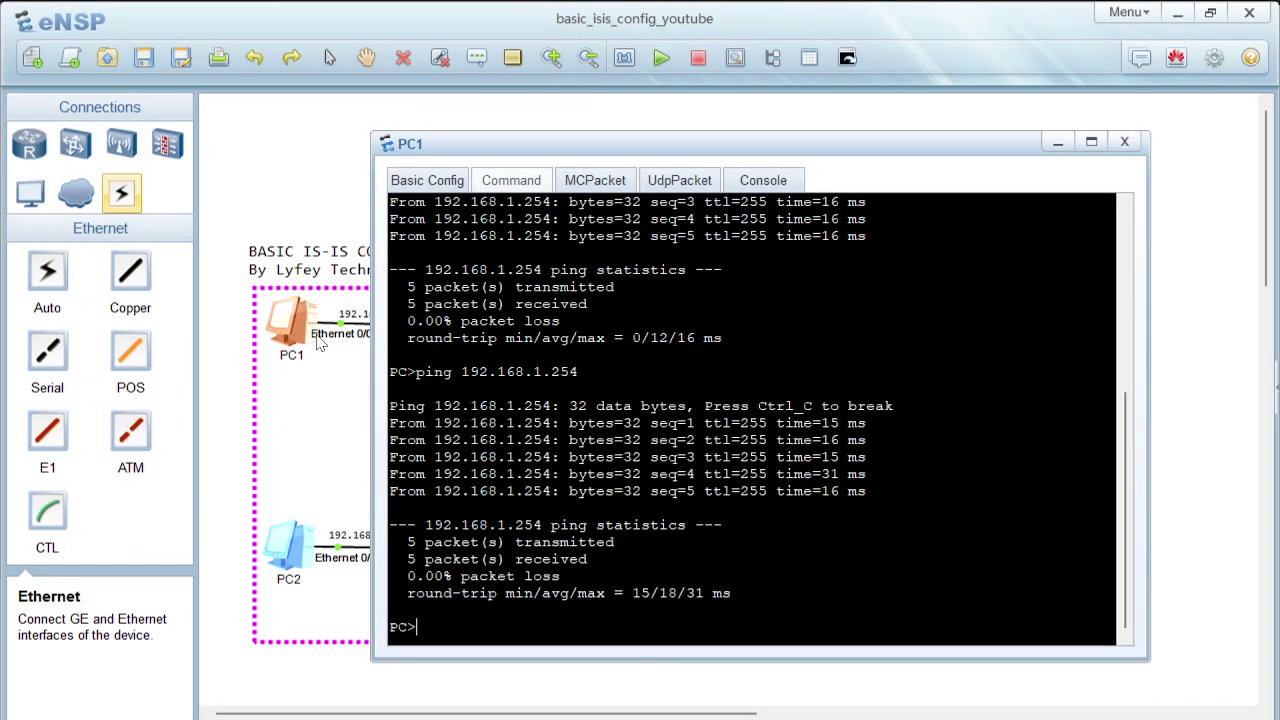
click(448, 188)
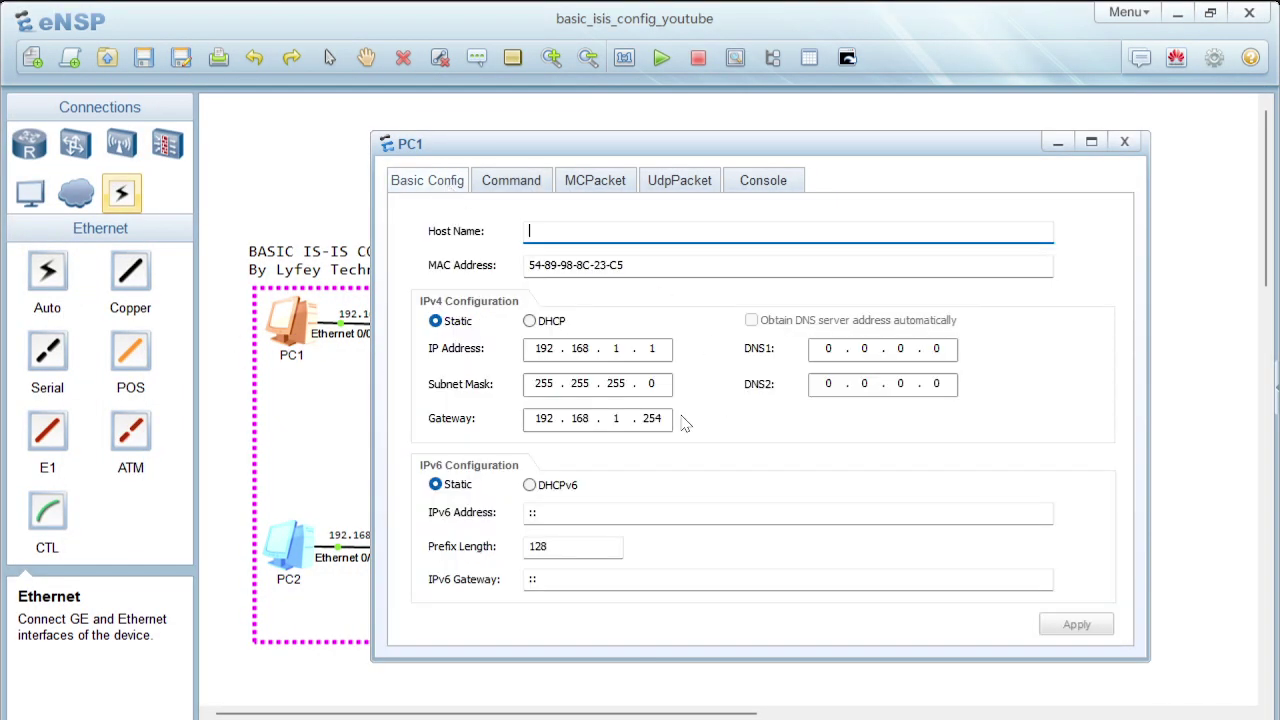
double_click(656, 348)
click(532, 348)
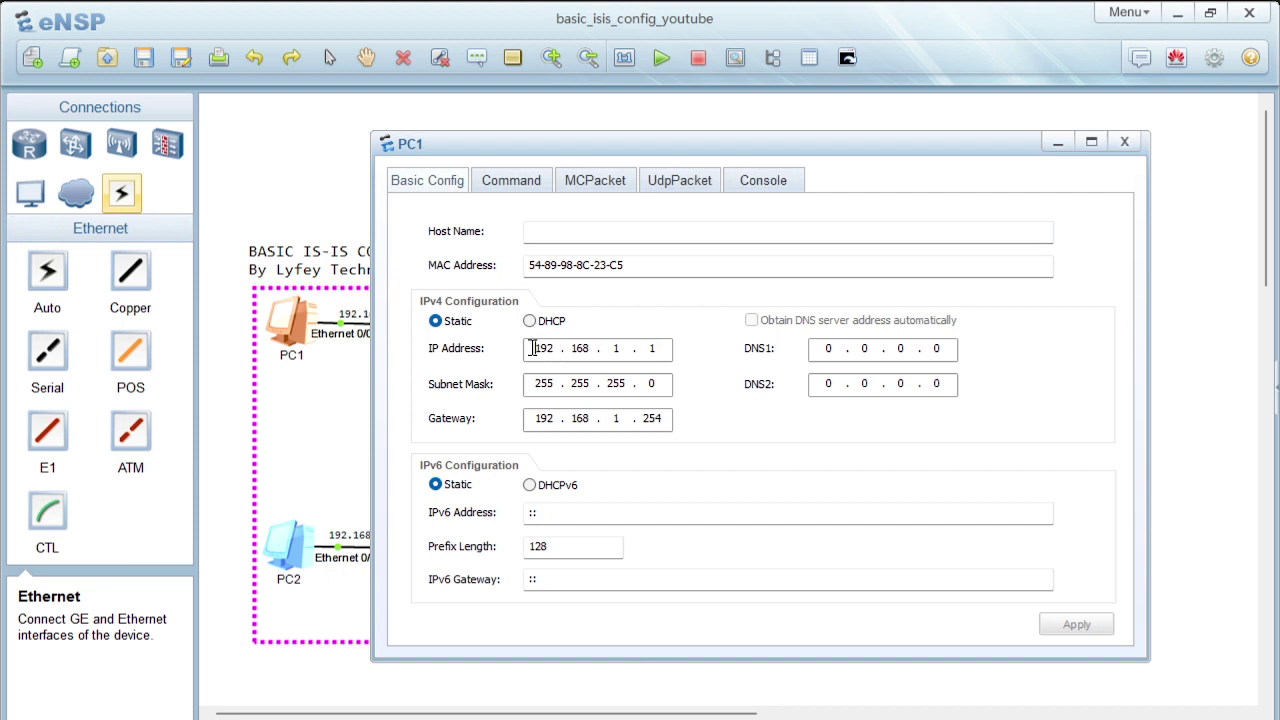
click(621, 389)
Step: Ping PC1's gateway 192.168.1.254 from its command line and move the PC1 window aside to uncover the topology
click(511, 184)
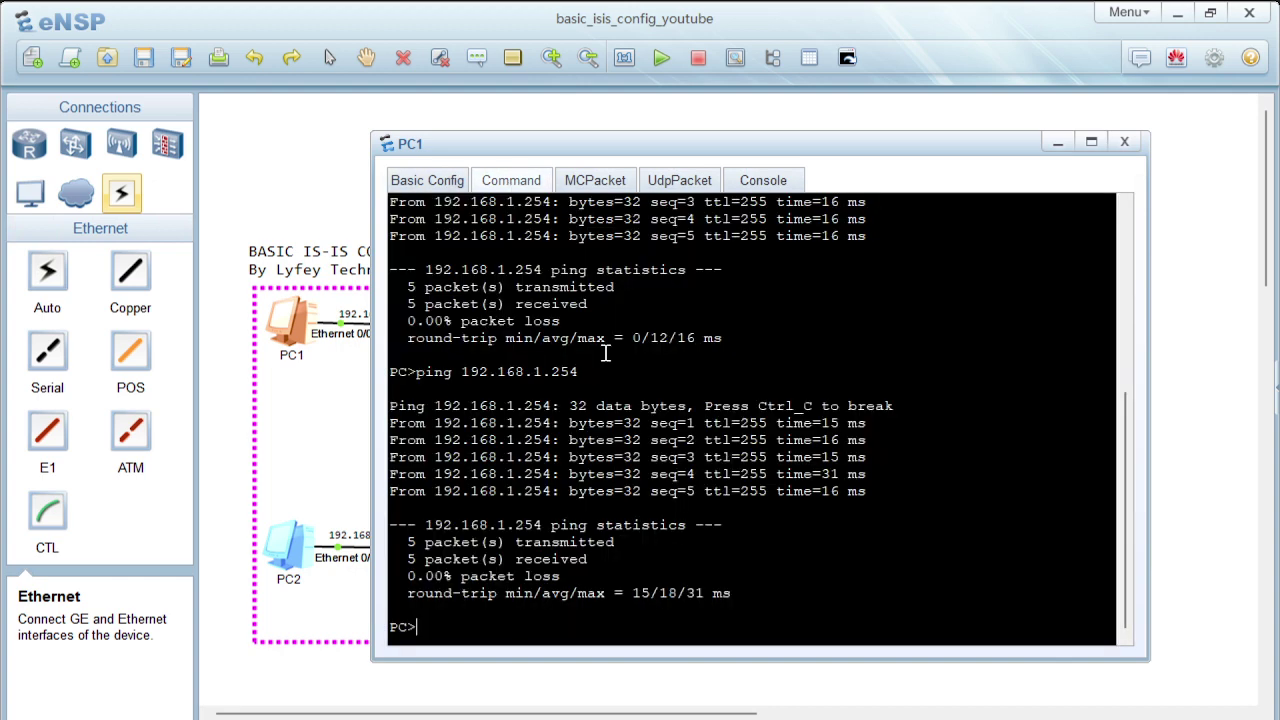
key(Up)
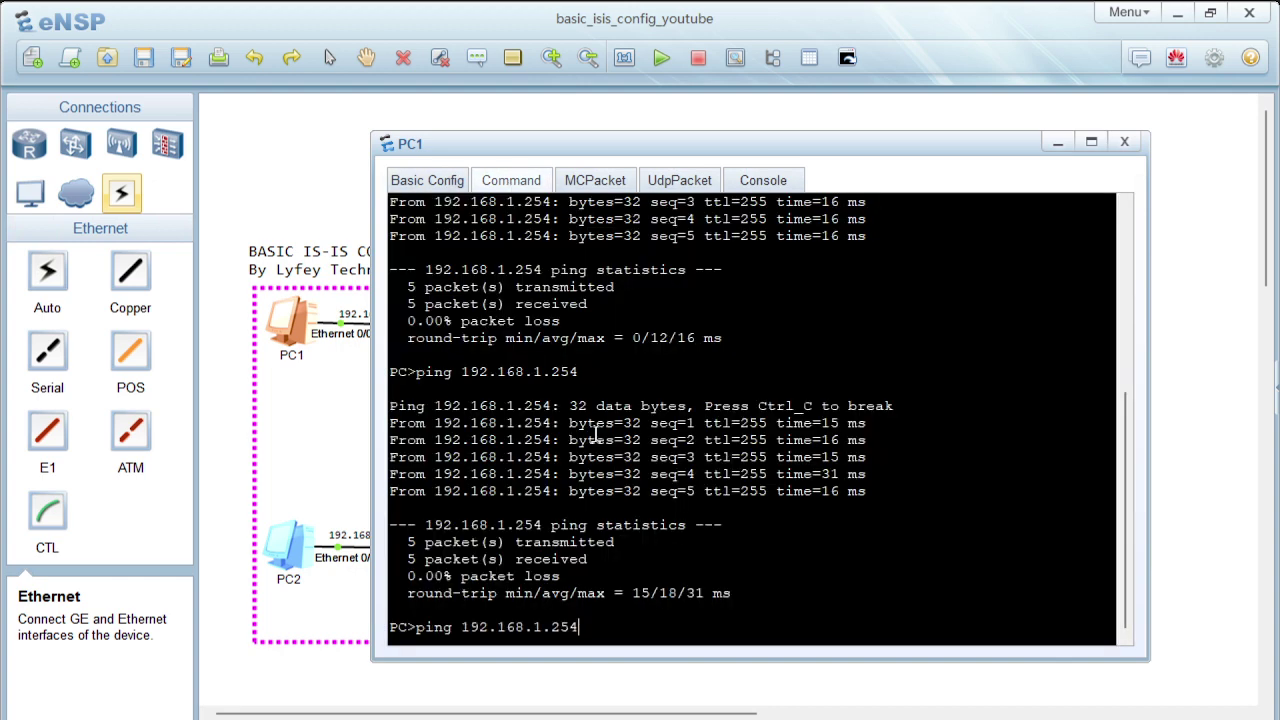
key(Return)
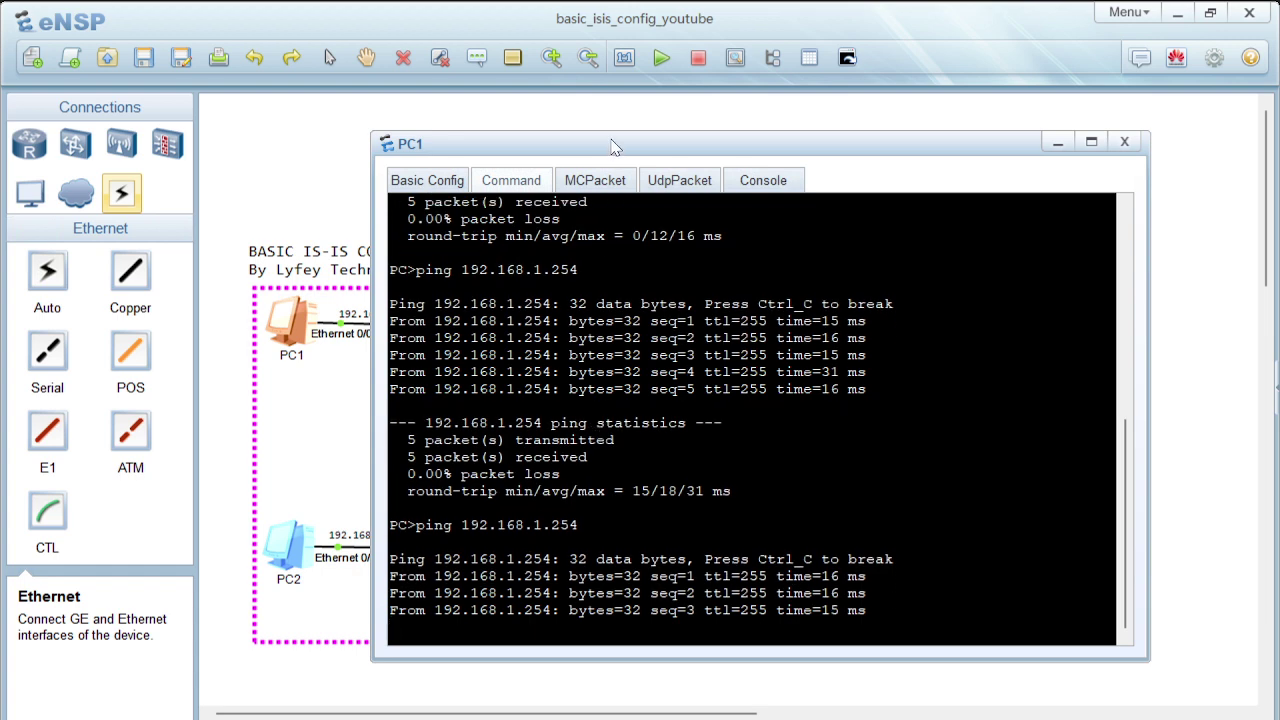
drag(614, 148, 856, 178)
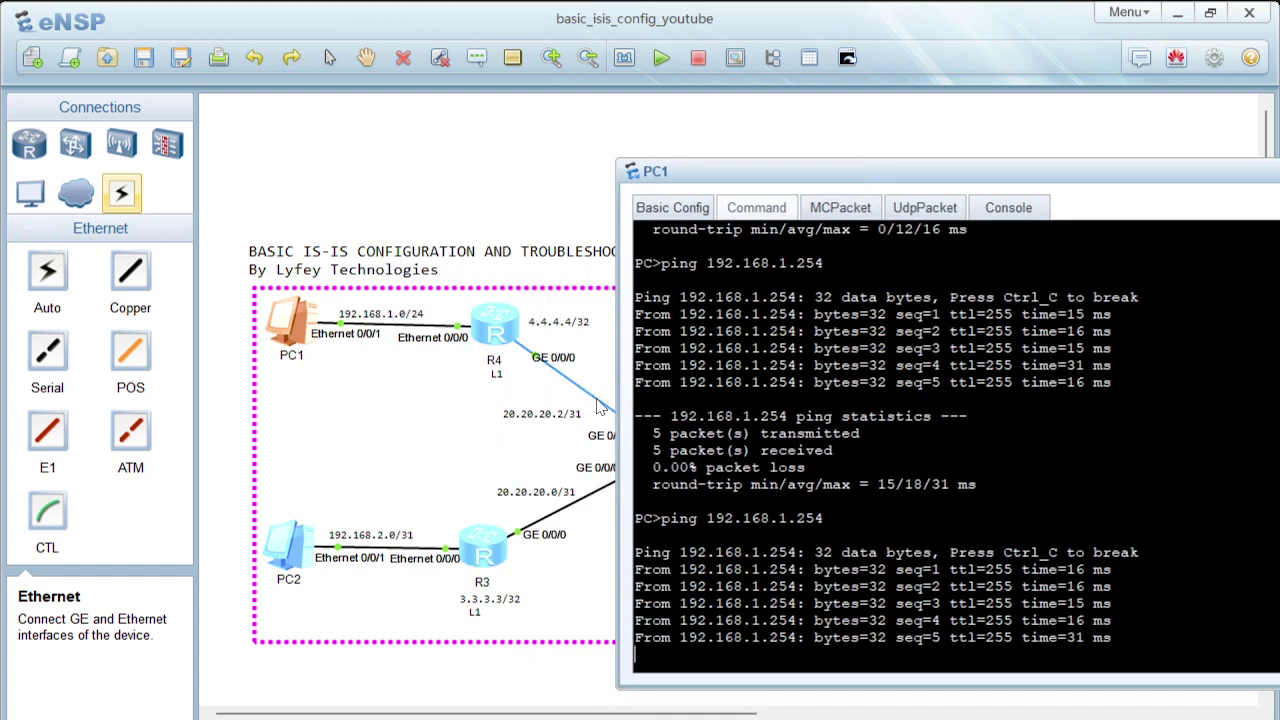
Step: Ping 192.168.2.1 from PC1 to test reachability of PC2's network behind R3
key(Up)
key(BackSpace)
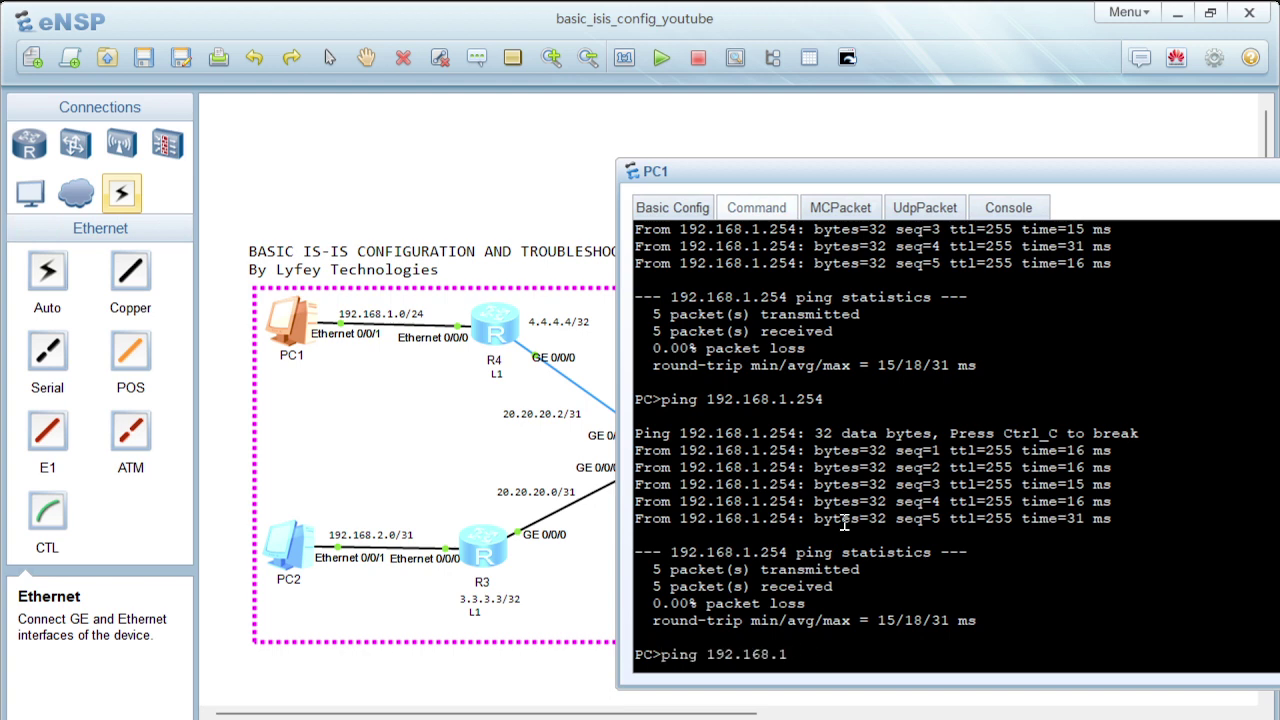
key(BackSpace)
text(2.1)
key(Return)
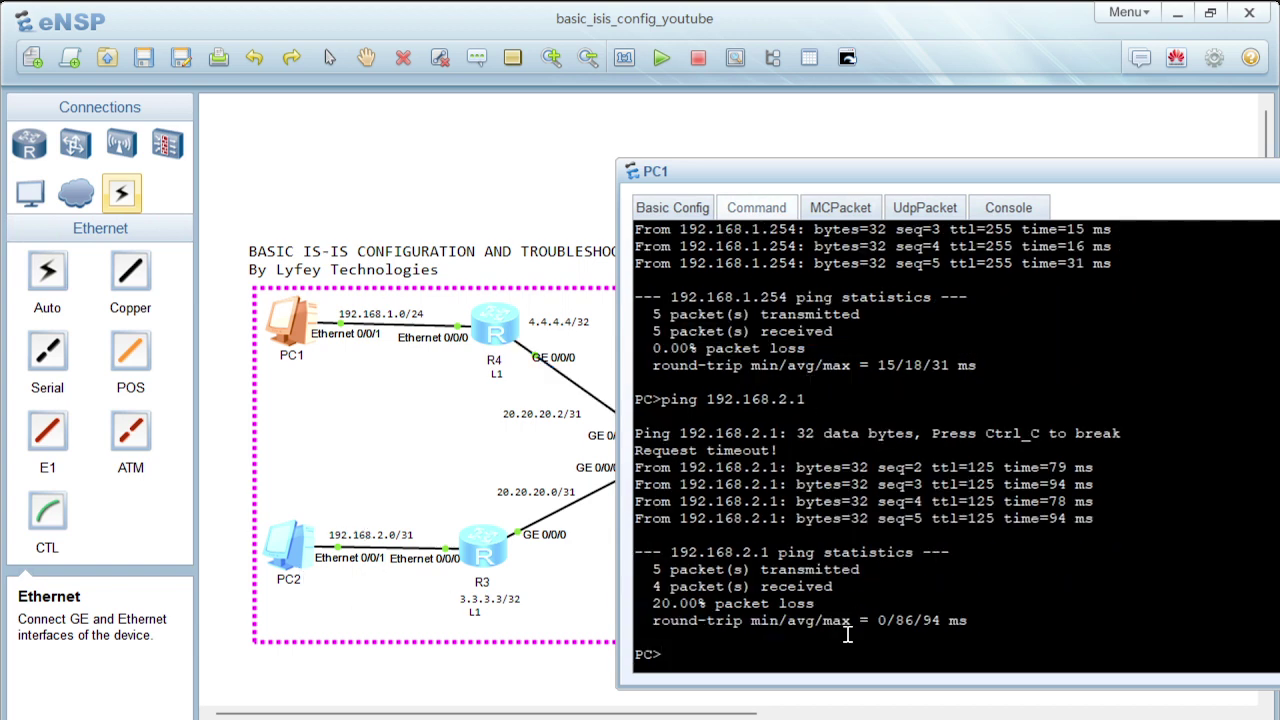
Step: Ping 192.168.0.1 from PC1 to test reachability of PC3's network in IS-IS area 1
key(Up)
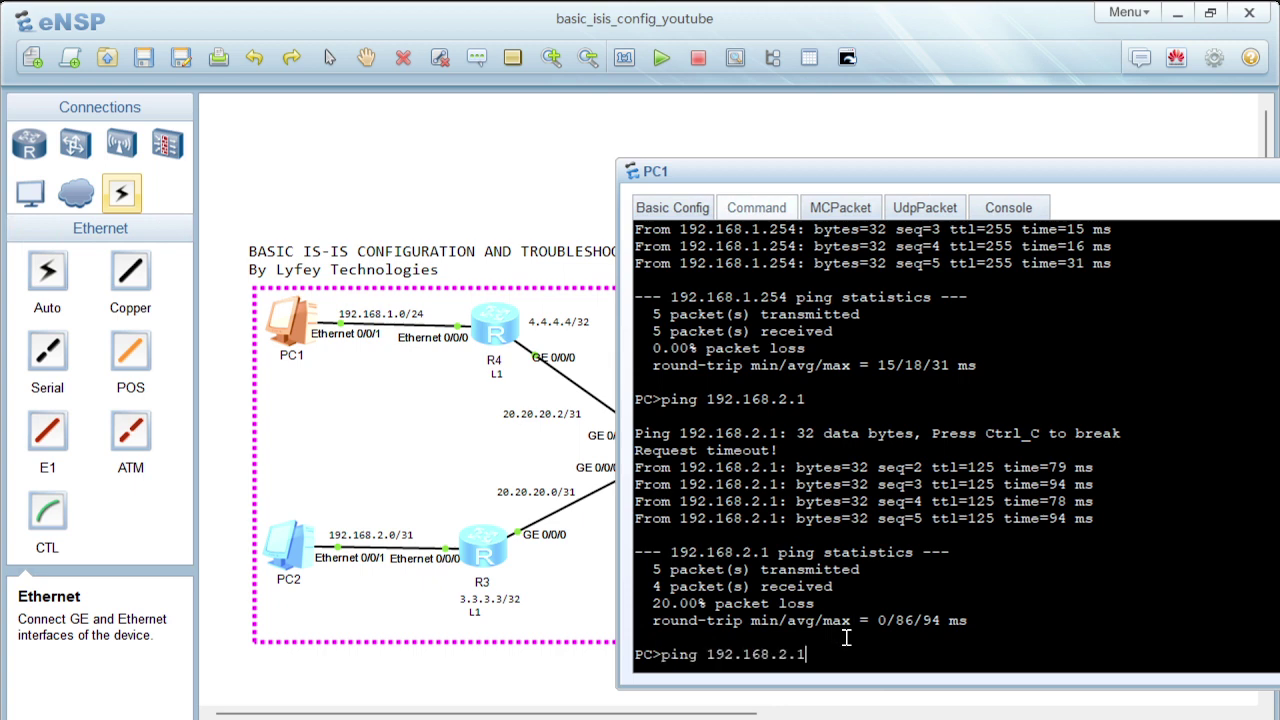
key(BackSpace)
key(BackSpace)
key(BackSpace)
text(0.1)
key(Return)
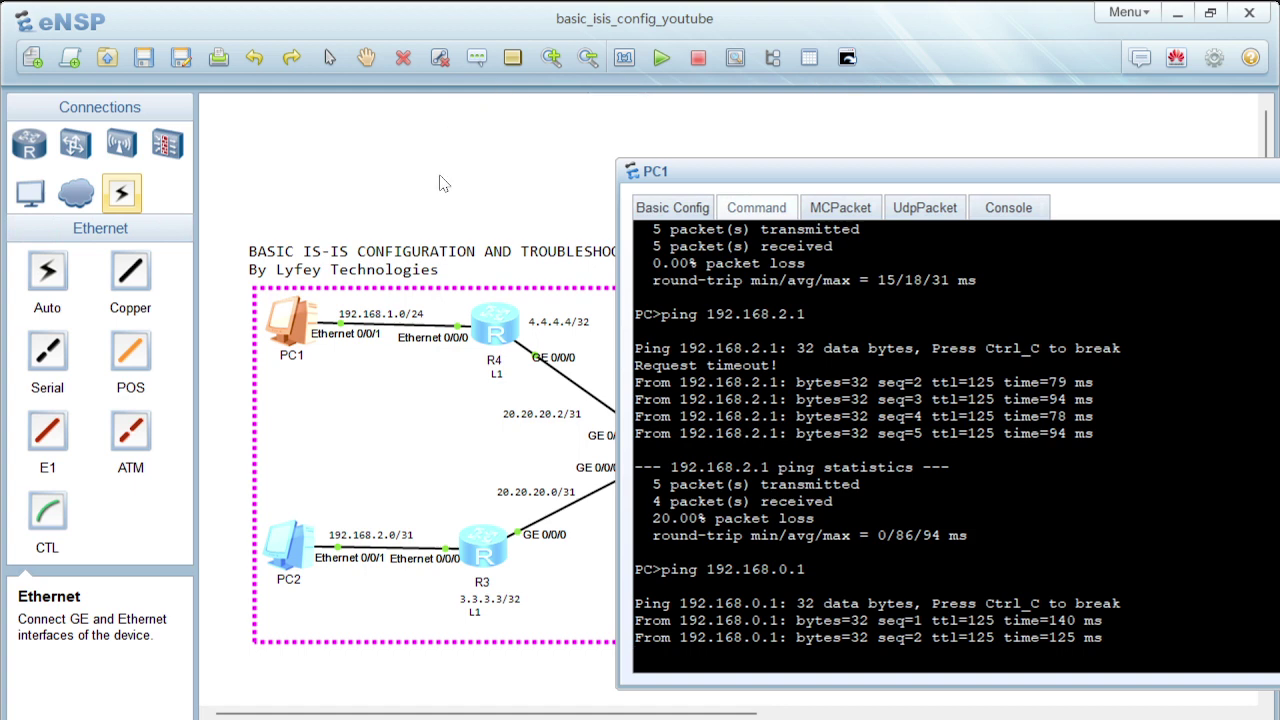
Step: Bring the full topology back into view and review the roles of routers R3, R4 and R2
click(377, 232)
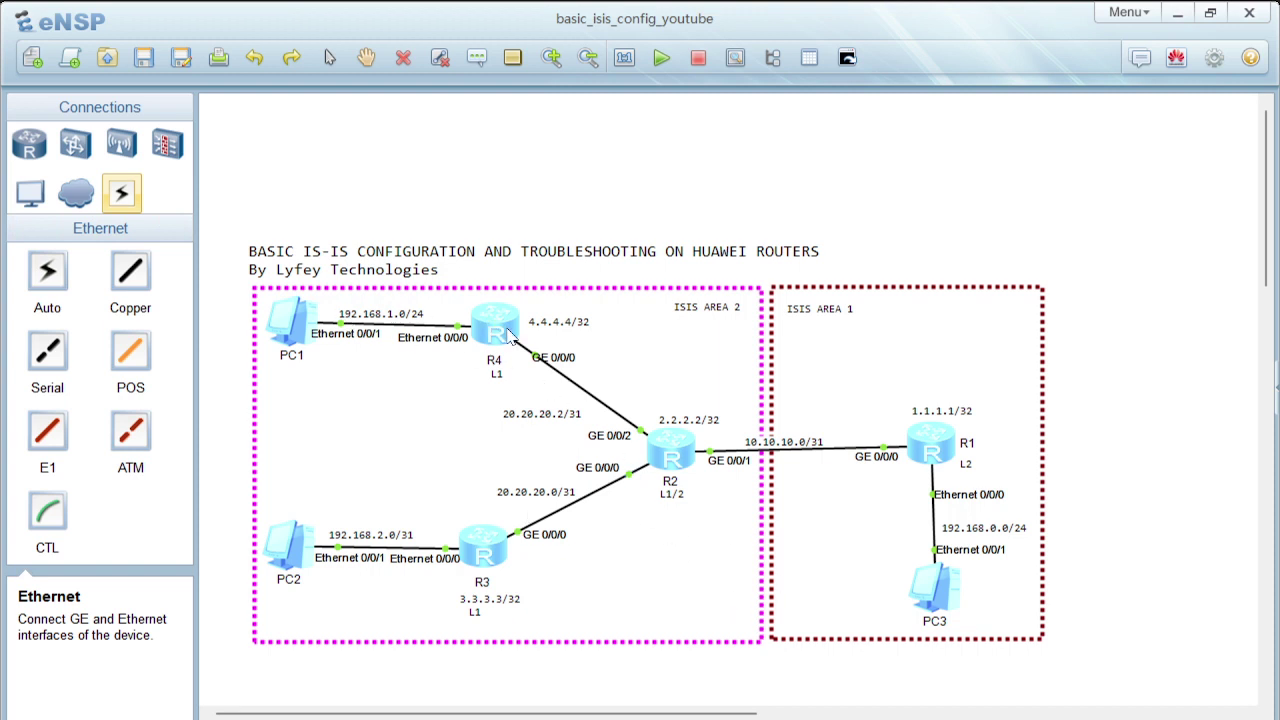
click(500, 550)
click(494, 320)
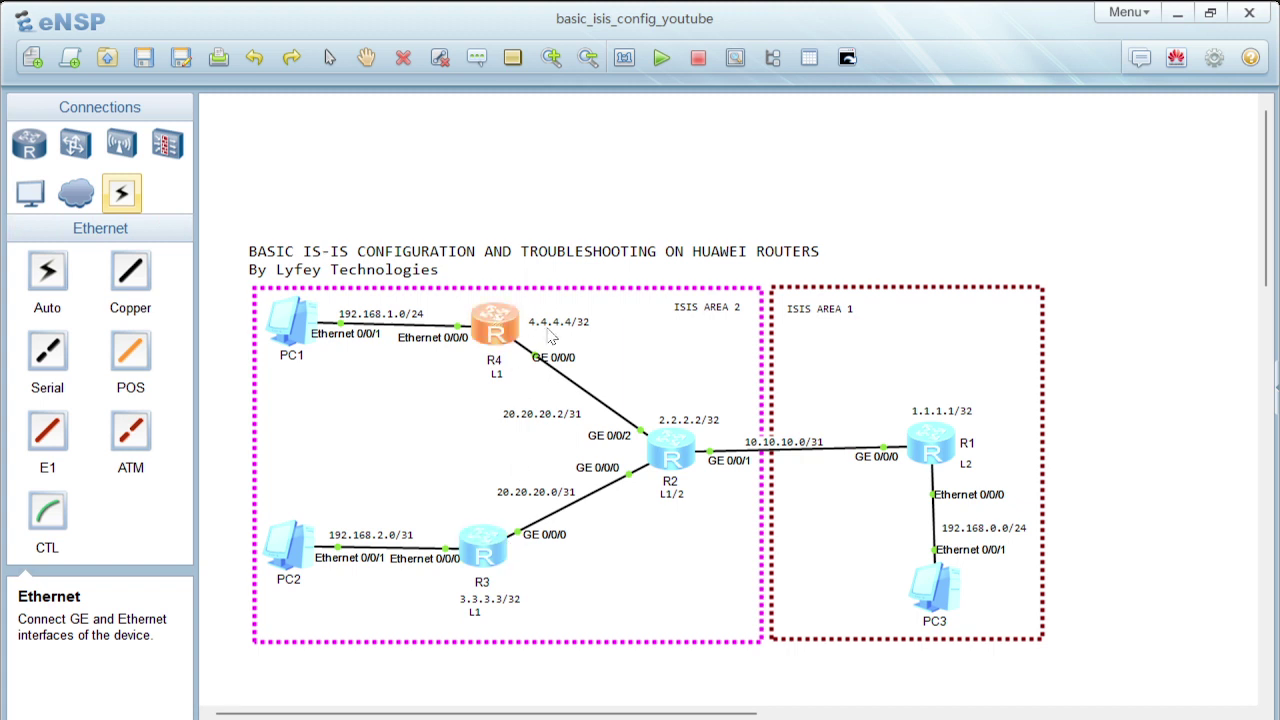
click(669, 453)
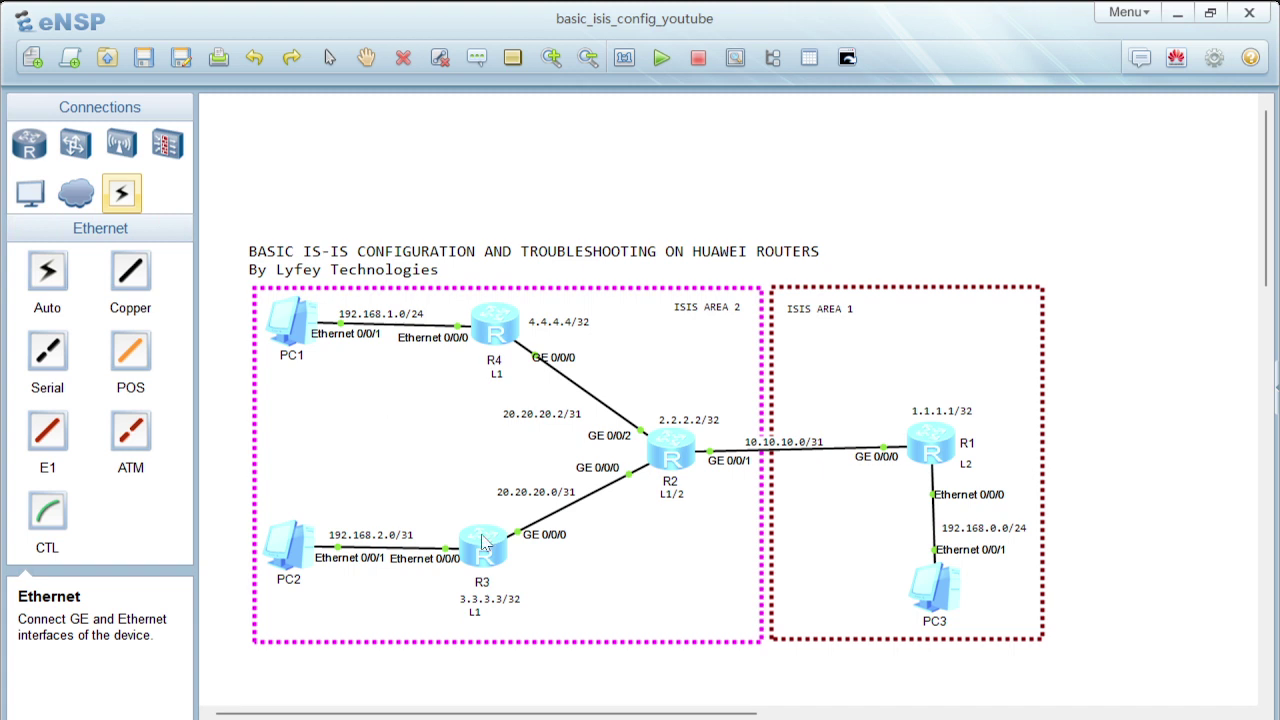
mouse_move(655, 719)
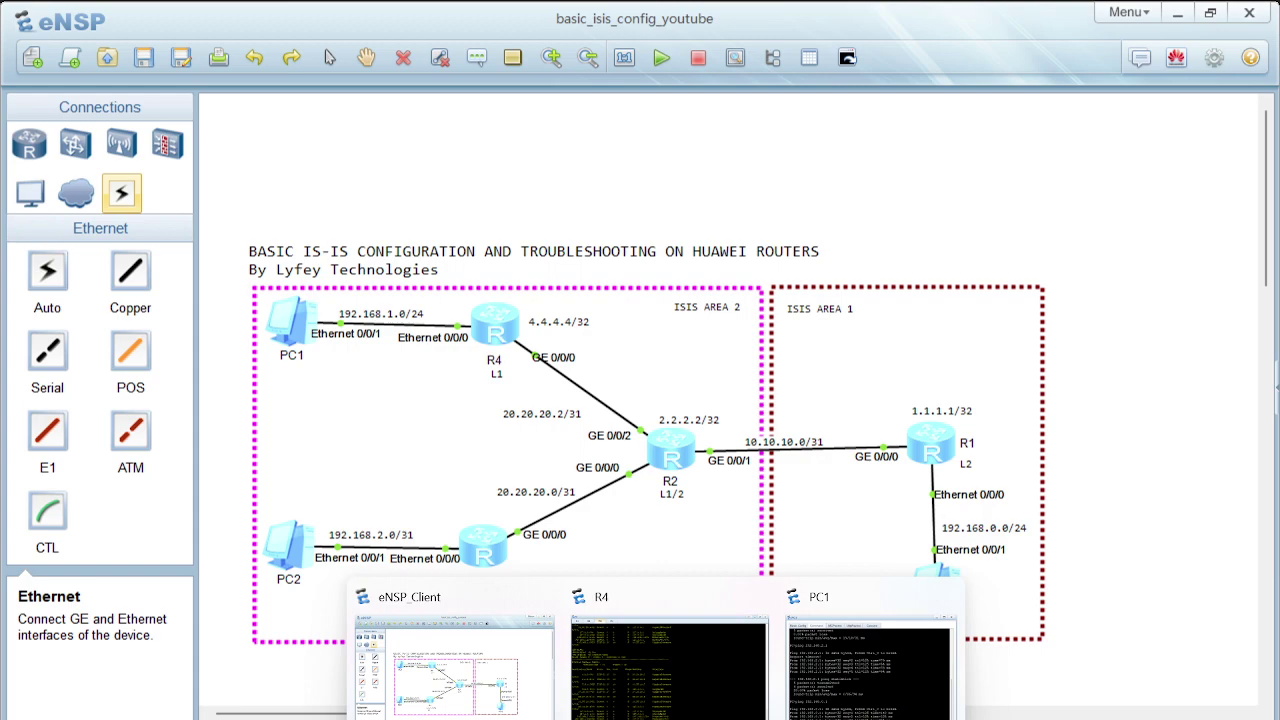
mouse_move(612, 719)
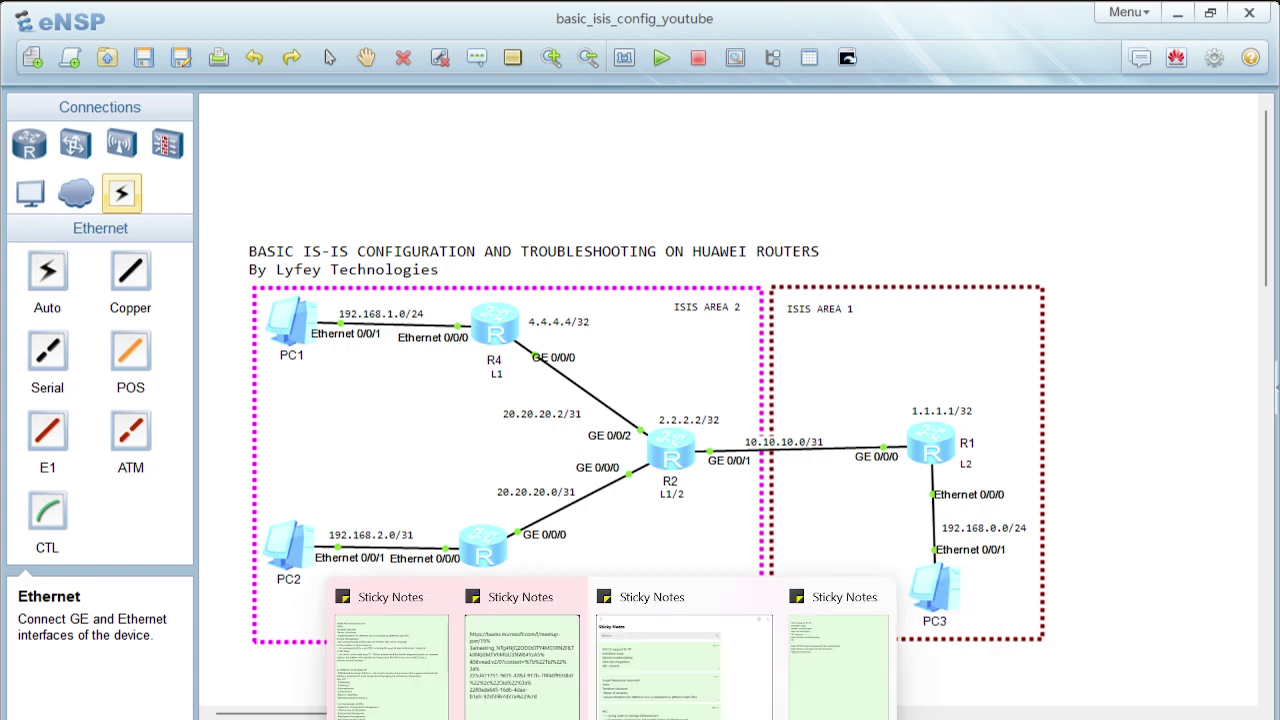
click(664, 596)
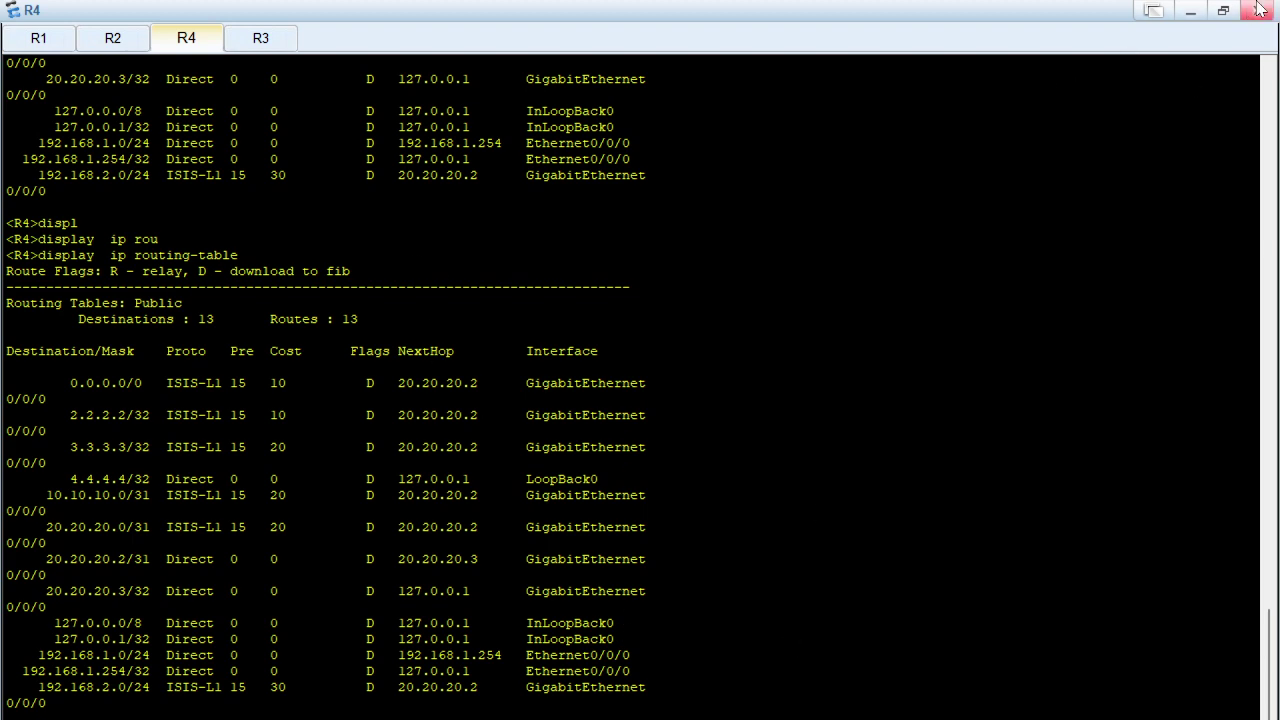
click(1190, 12)
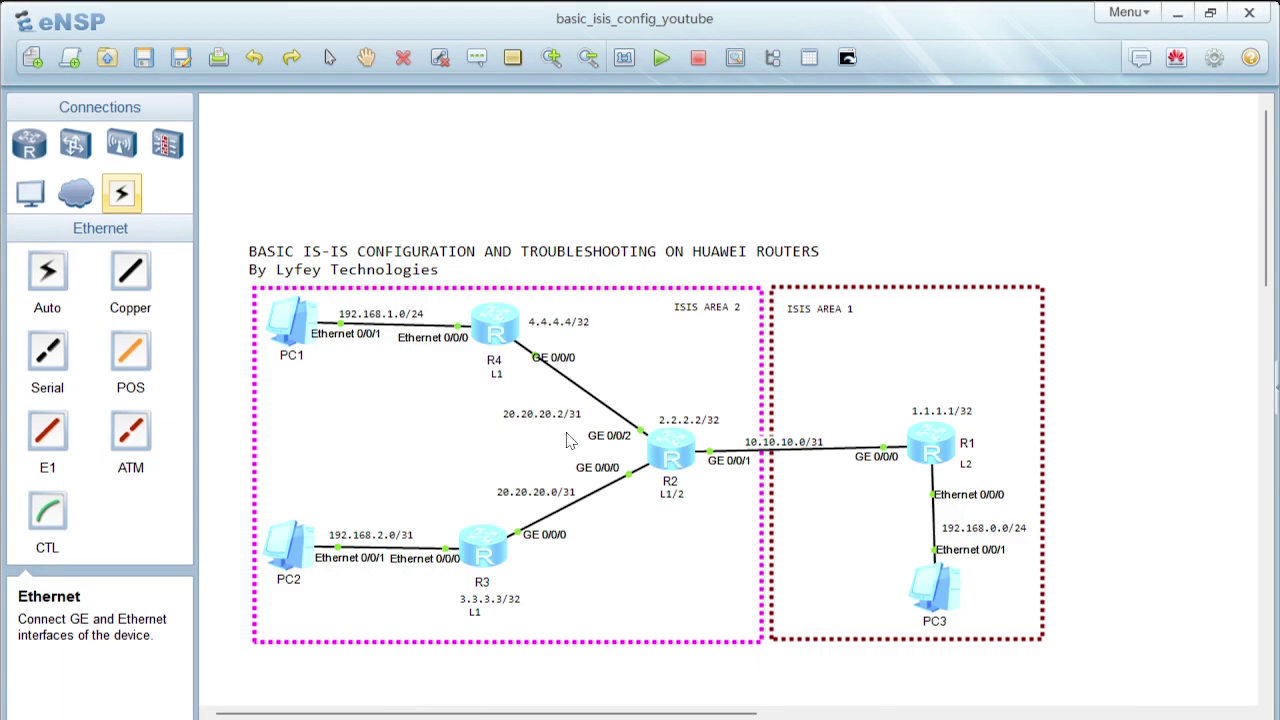